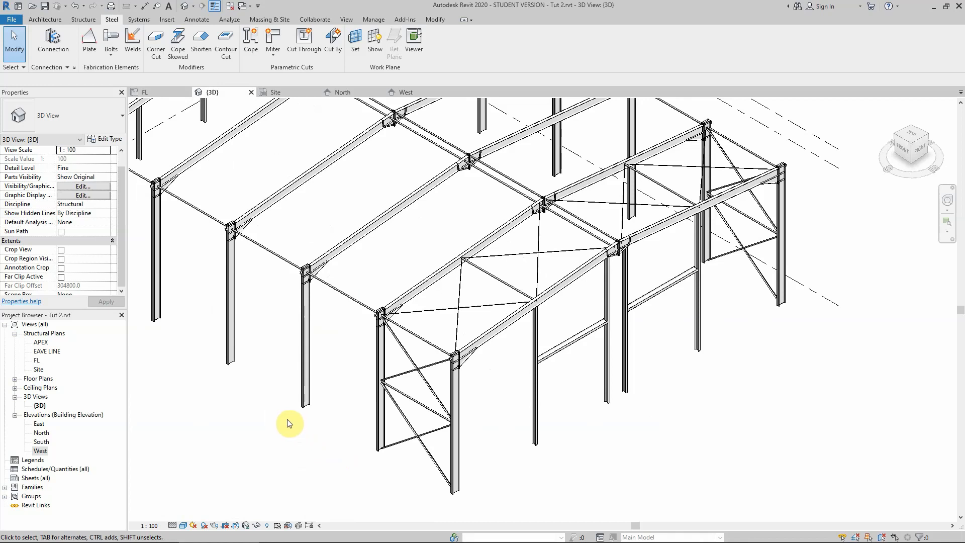
Step: Open the FL structural plan and start placing an isolated structural foundation
{"action": "scroll", "coordinate": [315, 405], "scroll_direction": "up", "scroll_amount": 2}
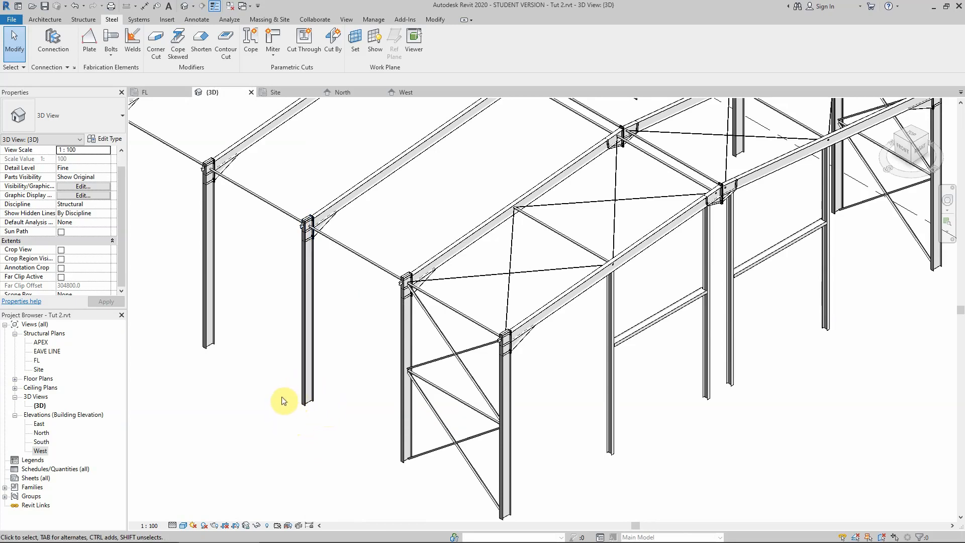
{"action": "left_click", "coordinate": [155, 93]}
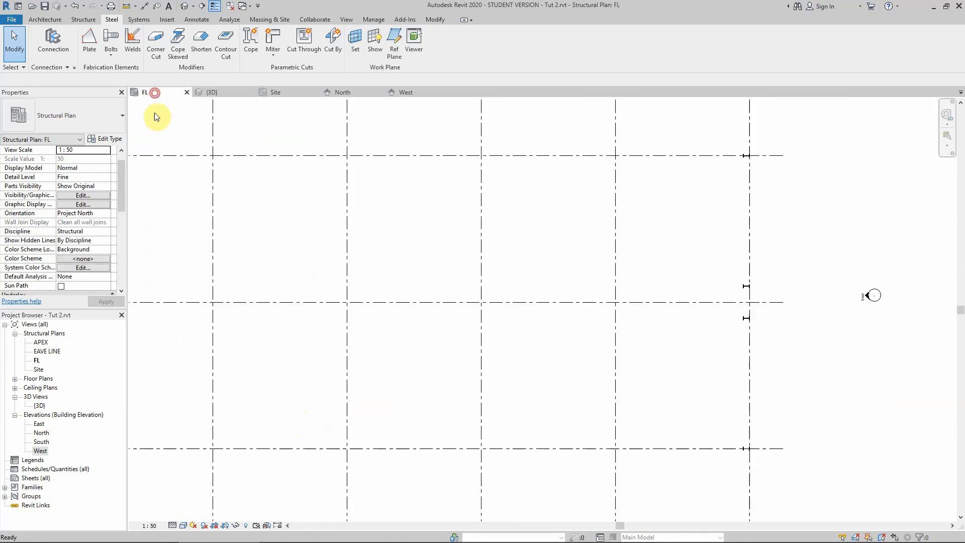
{"action": "scroll", "coordinate": [357, 301], "scroll_direction": "down", "scroll_amount": 5}
{"action": "scroll", "coordinate": [319, 258], "scroll_direction": "up", "scroll_amount": 3}
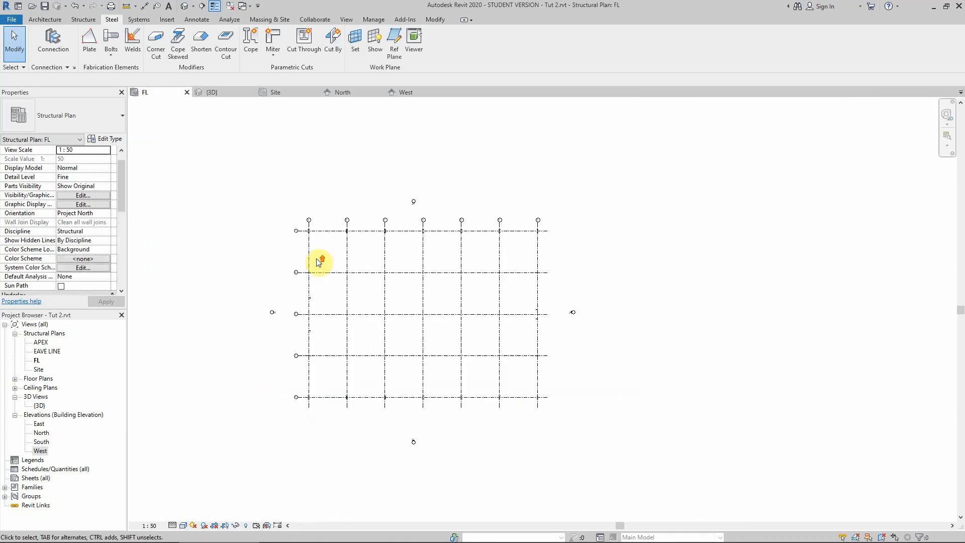
{"action": "left_click", "coordinate": [53, 21]}
{"action": "left_click", "coordinate": [83, 19]}
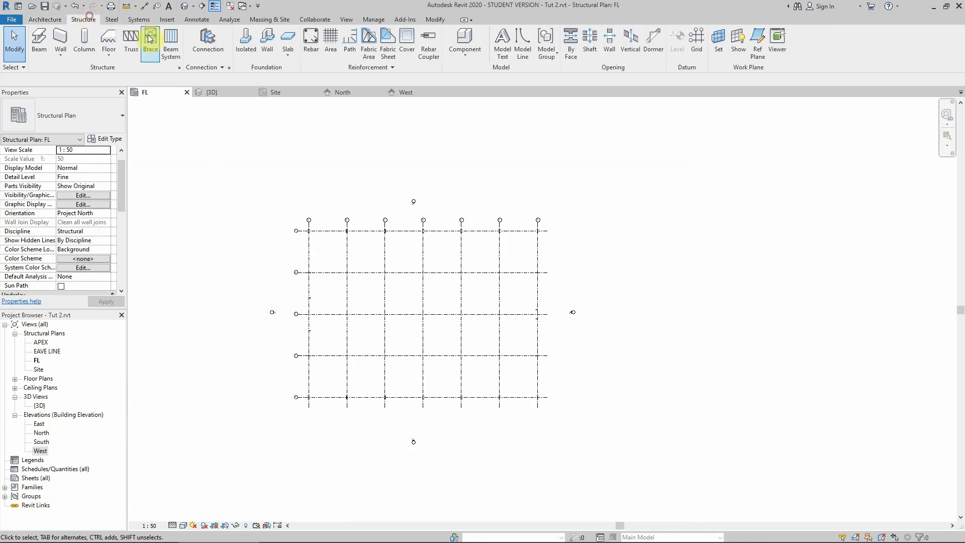
{"action": "left_click", "coordinate": [246, 43]}
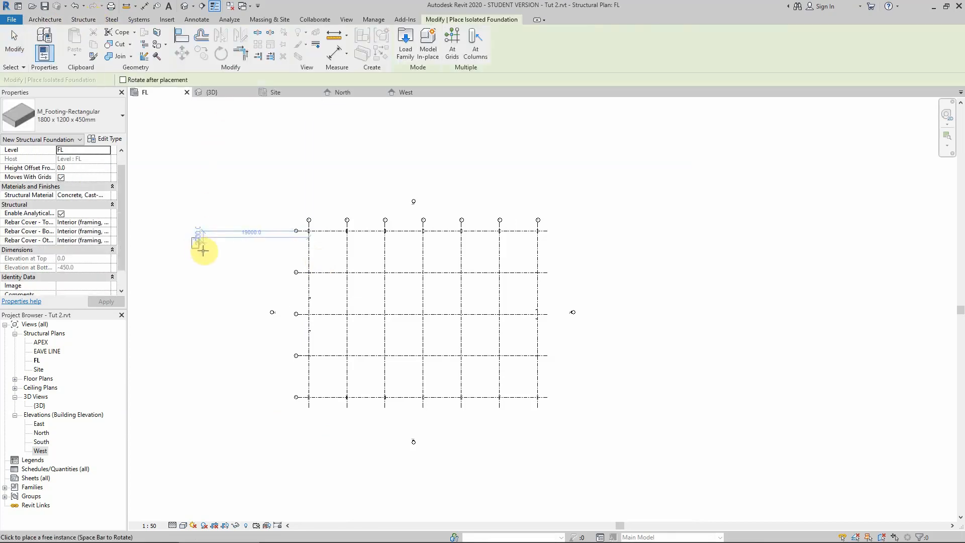
Step: Check the column pad footing dimensions in the Word document Structure specification.docx, then return to Revit
{"action": "left_click", "coordinate": [154, 532]}
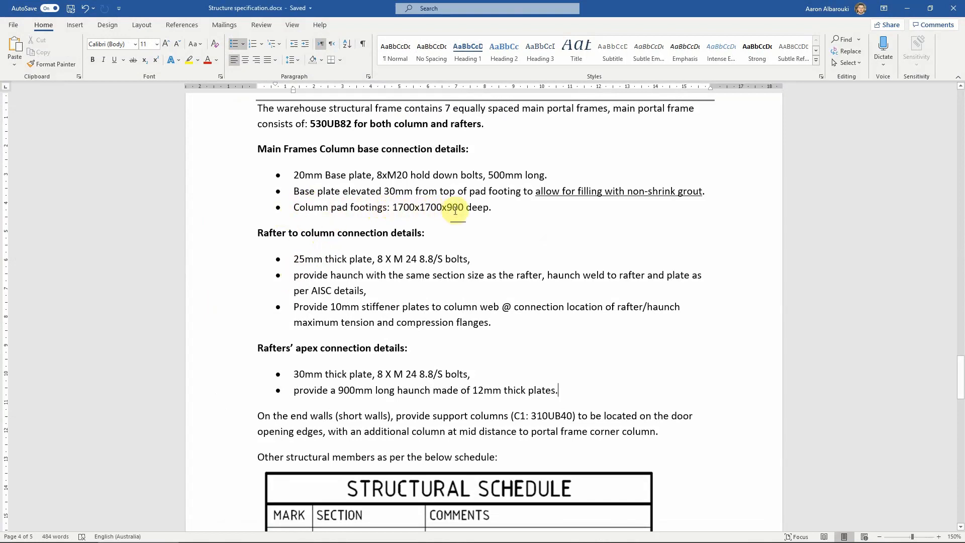
{"action": "scroll", "coordinate": [455, 211], "scroll_direction": "down", "scroll_amount": 1}
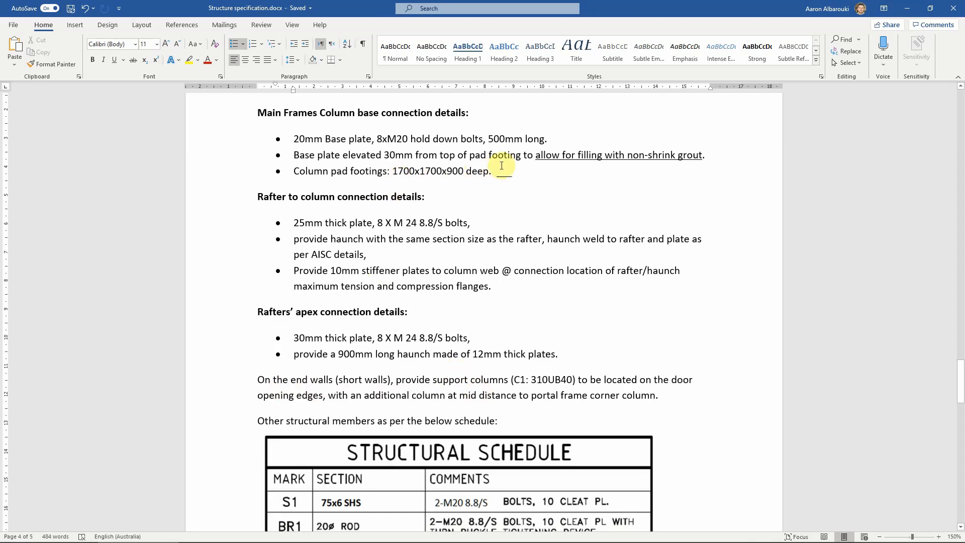
{"action": "left_click", "coordinate": [907, 8]}
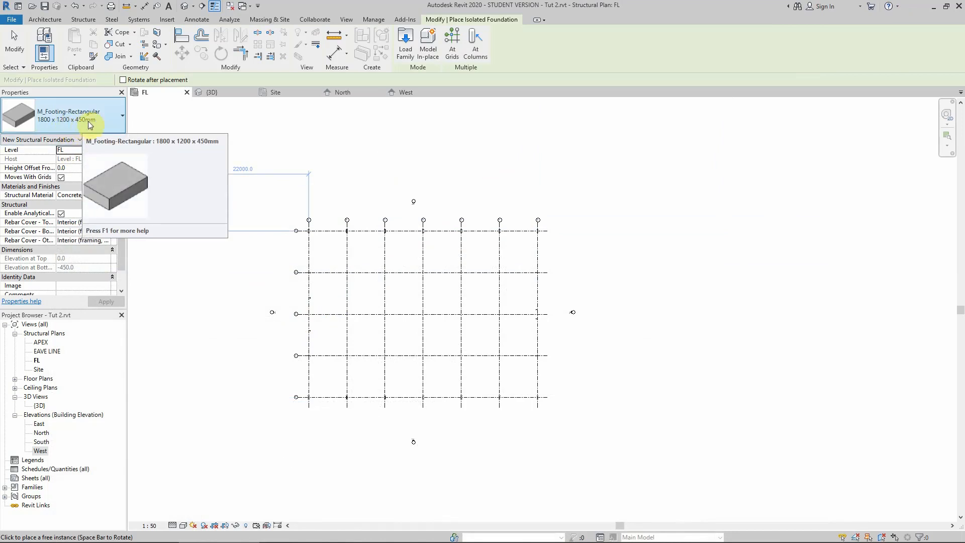
Step: Duplicate the M_Footing-Rectangular 1800 x 1200 x 450mm type under the name 1700 x 1700 x 900mm
{"action": "left_click", "coordinate": [101, 141]}
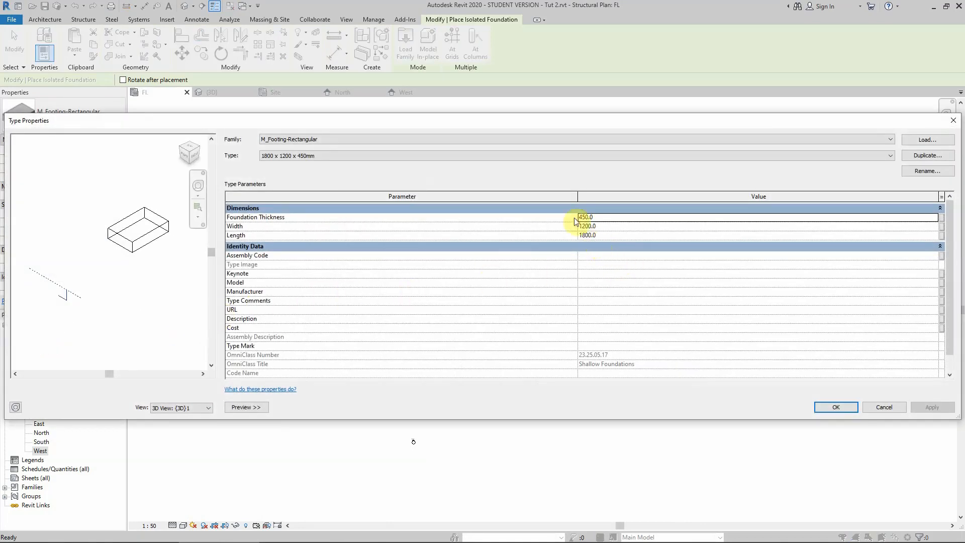
{"action": "left_click", "coordinate": [892, 156]}
{"action": "left_click", "coordinate": [893, 158]}
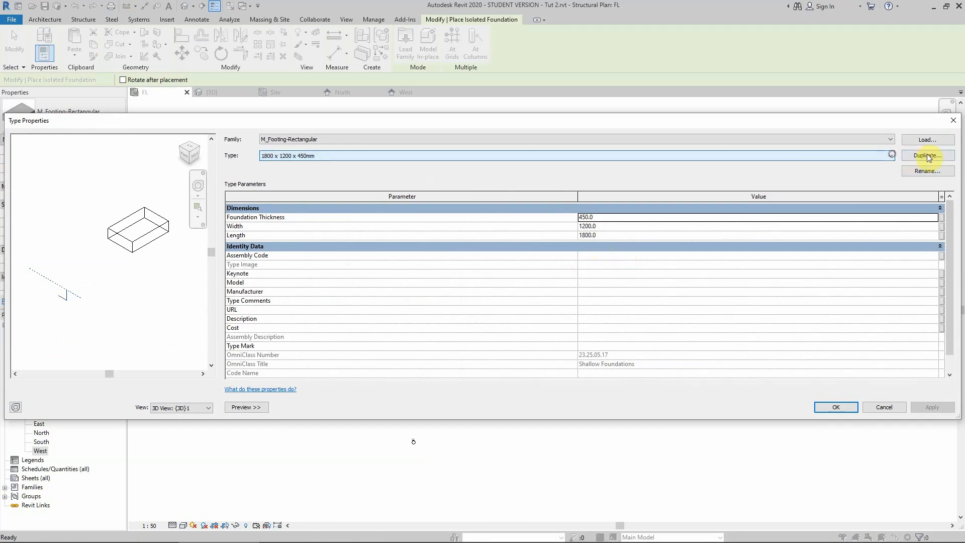
{"action": "left_click", "coordinate": [926, 156]}
{"action": "left_click", "coordinate": [455, 262]}
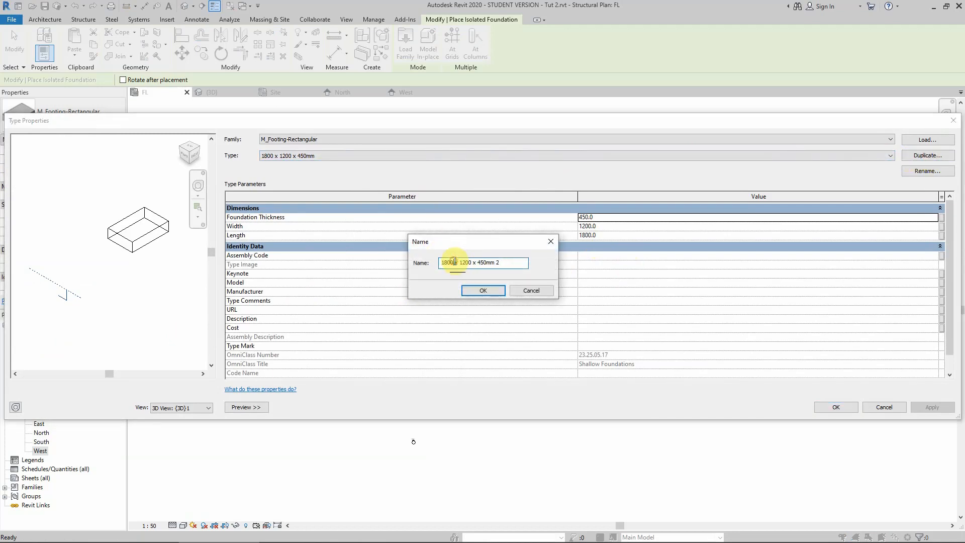
{"action": "left_click_drag", "start_coordinate": [451, 261], "coordinate": [412, 264]}
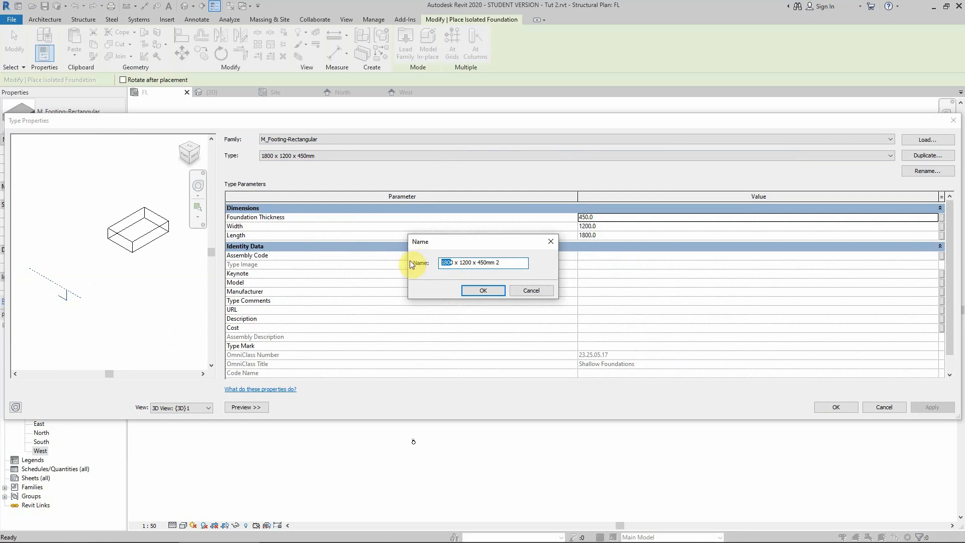
{"action": "type", "text": "17"}
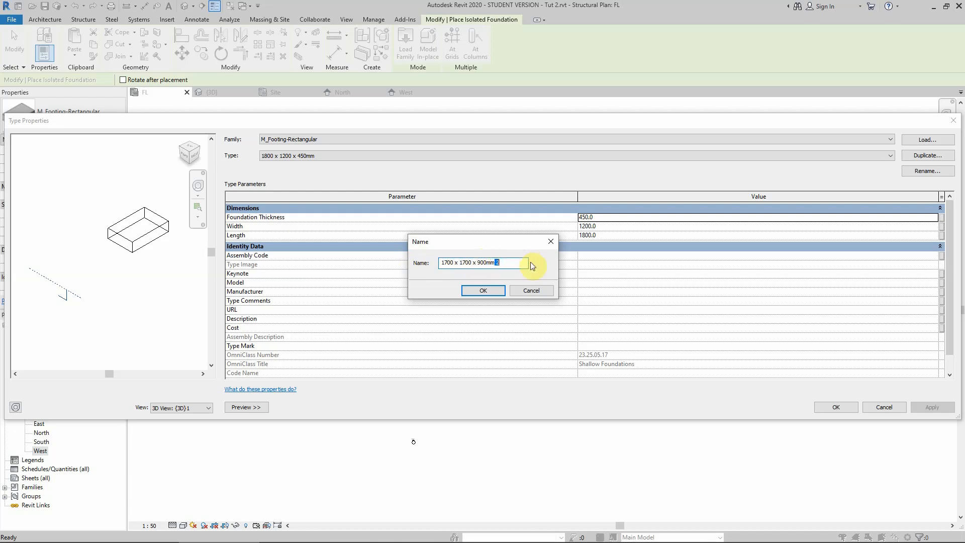
{"action": "left_click", "coordinate": [490, 291]}
Step: Set the new footing type's foundation thickness to 900, width to 1700 and length to 1700
{"action": "left_click", "coordinate": [609, 216]}
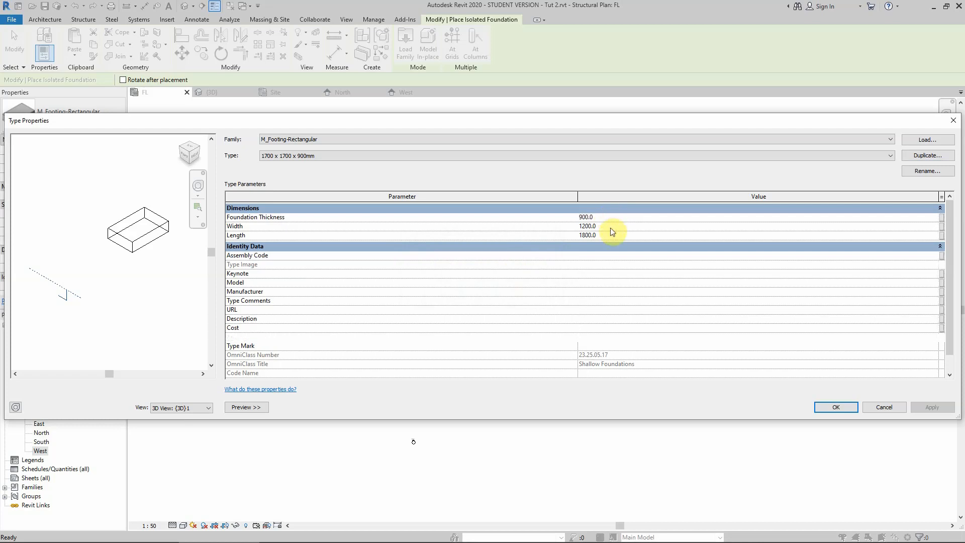
{"action": "left_click", "coordinate": [610, 228]}
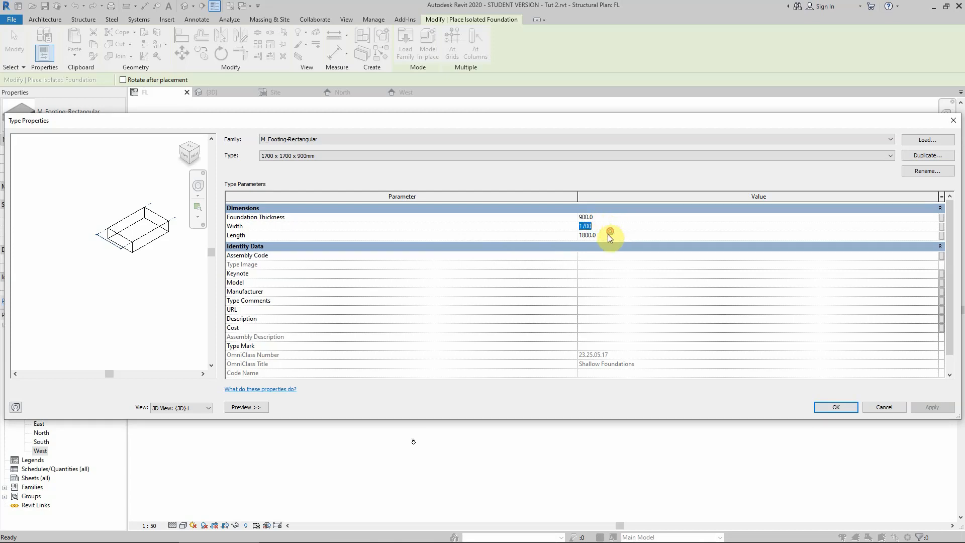
{"action": "left_click", "coordinate": [608, 235]}
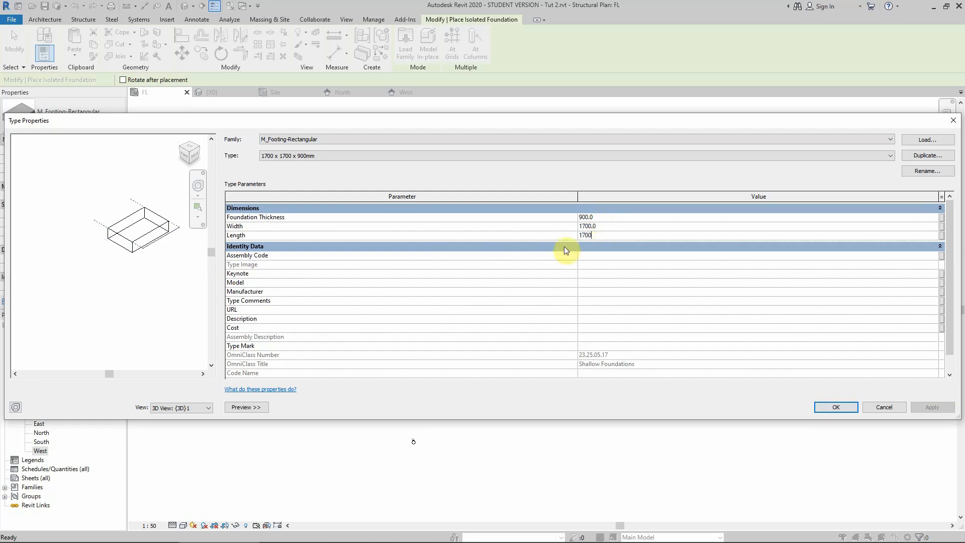
{"action": "left_click", "coordinate": [495, 255]}
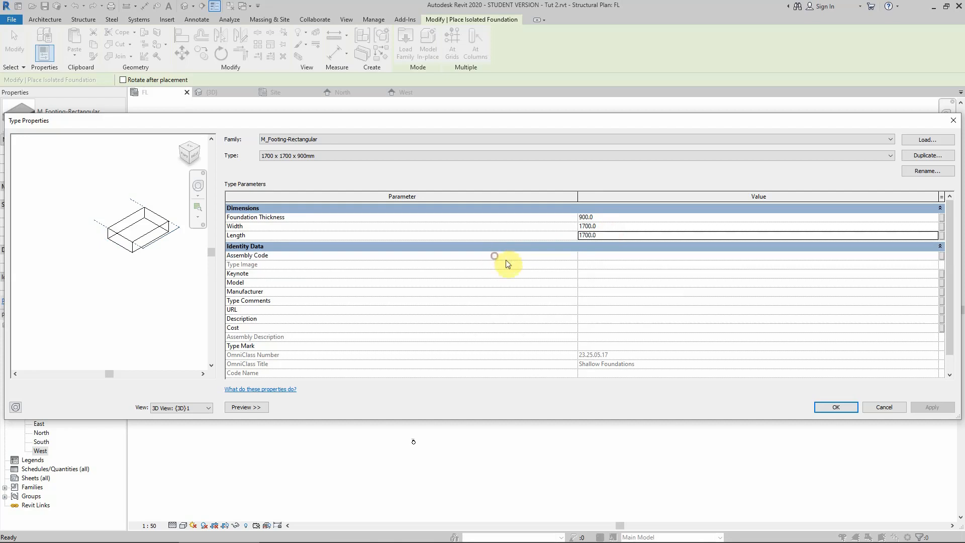
{"action": "left_click", "coordinate": [843, 407]}
Step: Place a 1700 x 1700 x 900mm footing centred on the column at grids A and 1
{"action": "scroll", "coordinate": [312, 236], "scroll_direction": "up", "scroll_amount": 5}
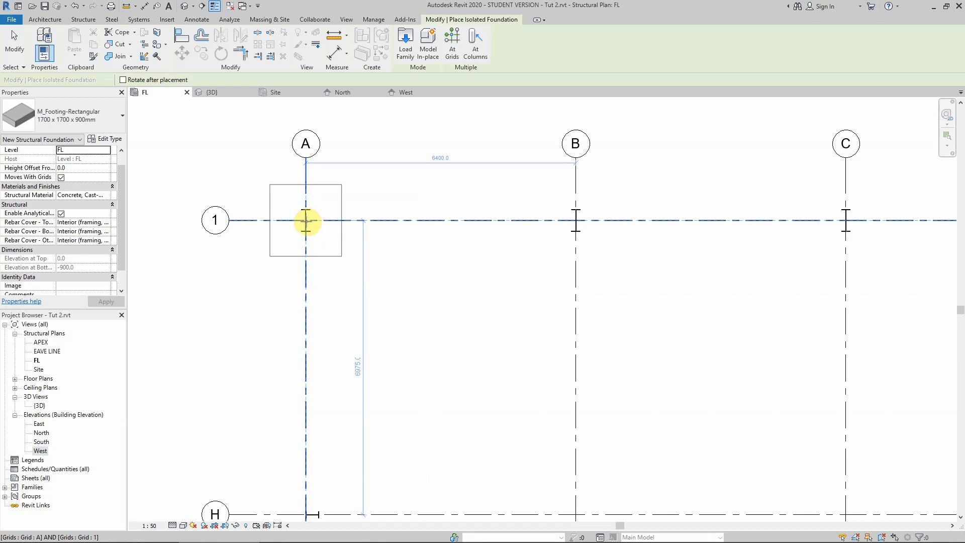
{"action": "scroll", "coordinate": [306, 221], "scroll_direction": "up", "scroll_amount": 4}
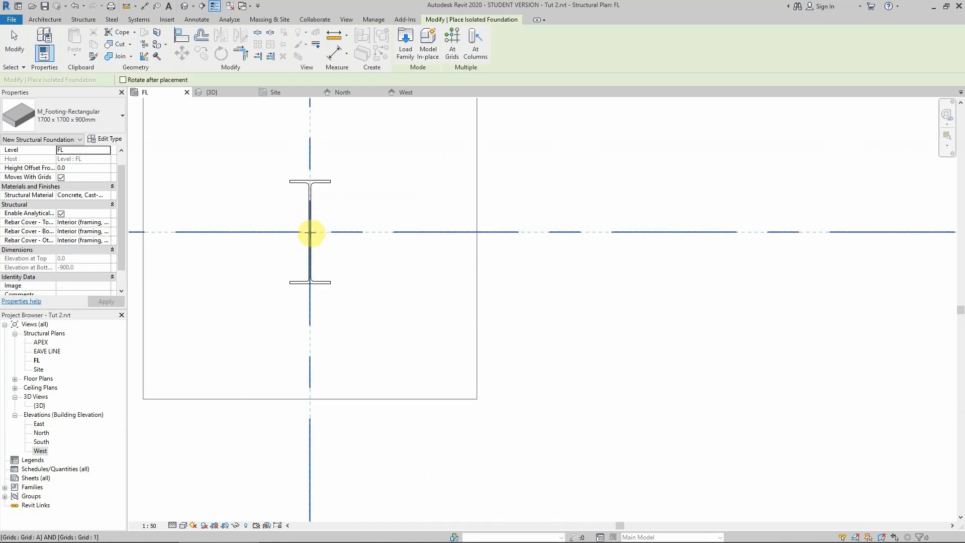
{"action": "scroll", "coordinate": [311, 232], "scroll_direction": "down", "scroll_amount": 2}
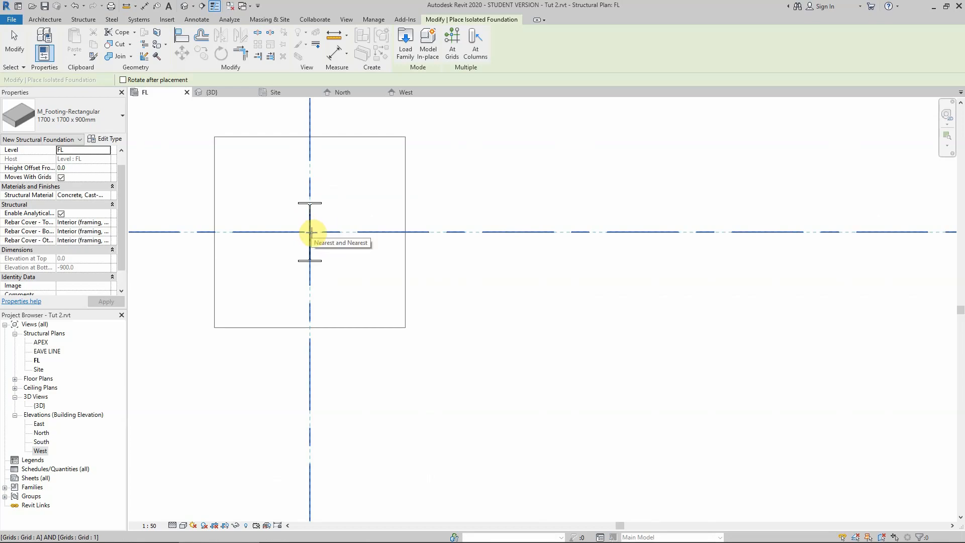
{"action": "left_click", "coordinate": [311, 233]}
{"action": "scroll", "coordinate": [281, 241], "scroll_direction": "down", "scroll_amount": 3}
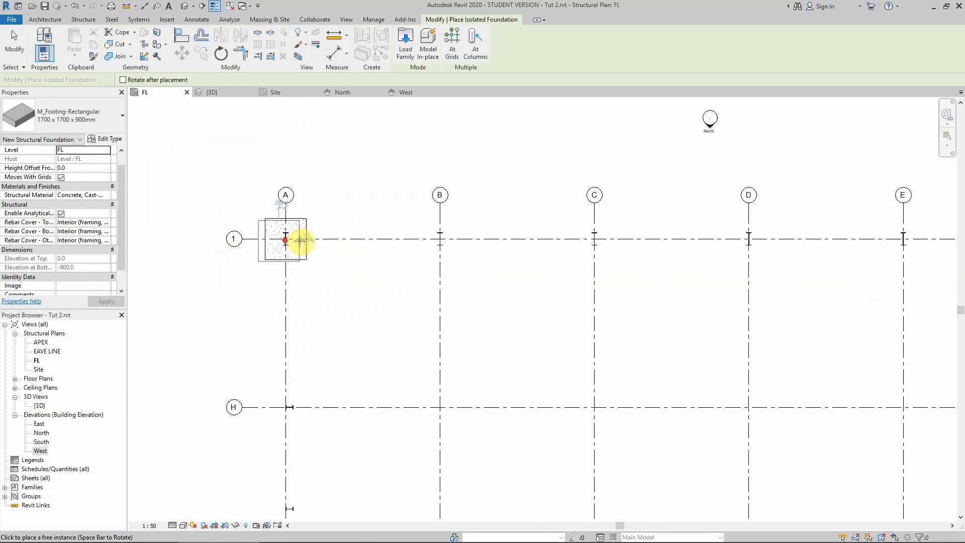
Step: Place a second 1700 x 1700 x 900mm footing at the column on grids A and 3, and finish placement
{"action": "scroll", "coordinate": [429, 242], "scroll_direction": "down", "scroll_amount": 3}
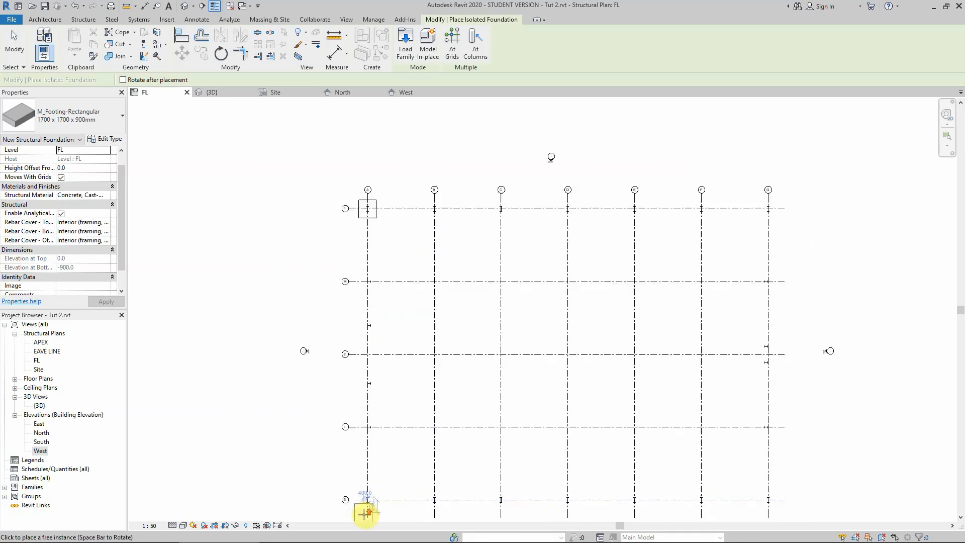
{"action": "scroll", "coordinate": [367, 508], "scroll_direction": "up", "scroll_amount": 6}
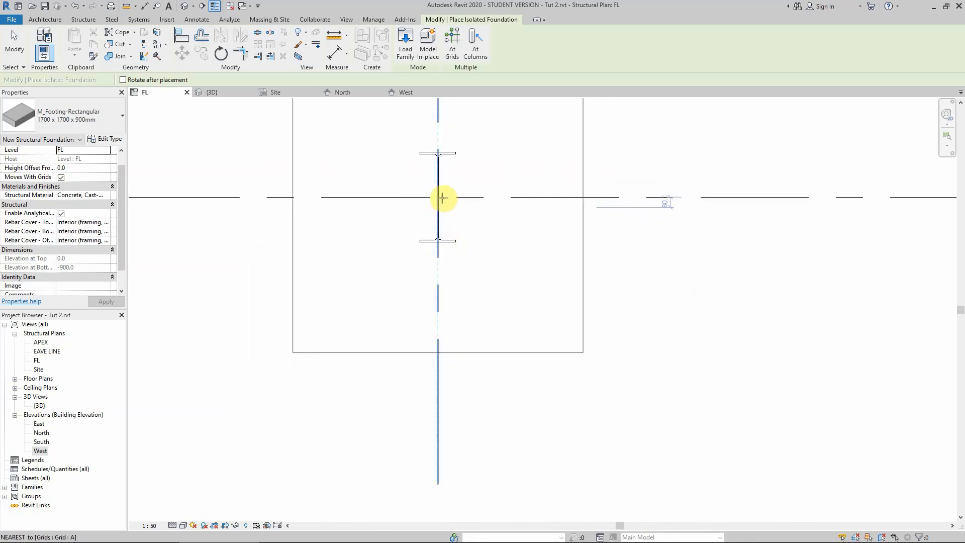
{"action": "left_click", "coordinate": [439, 198]}
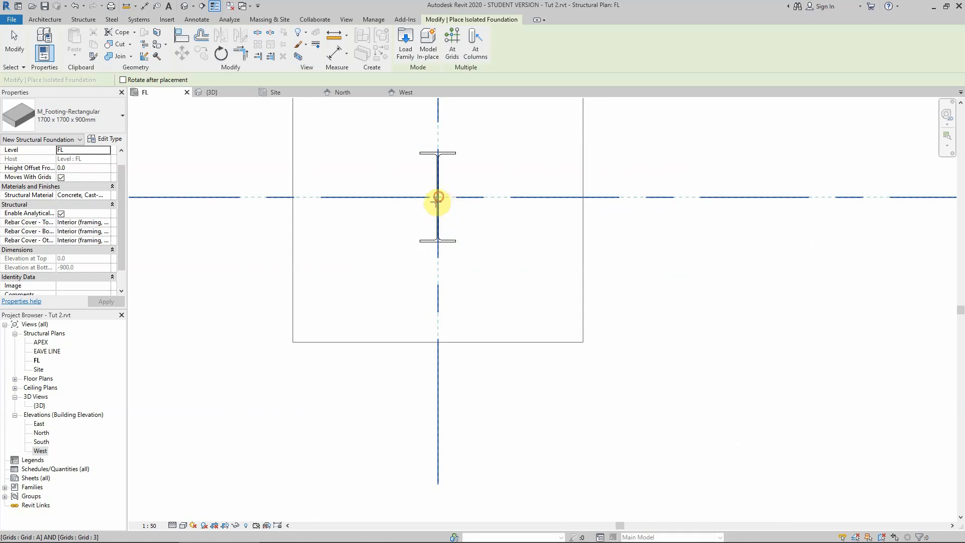
{"action": "scroll", "coordinate": [362, 270], "scroll_direction": "down", "scroll_amount": 6}
{"action": "left_click", "coordinate": [356, 303]}
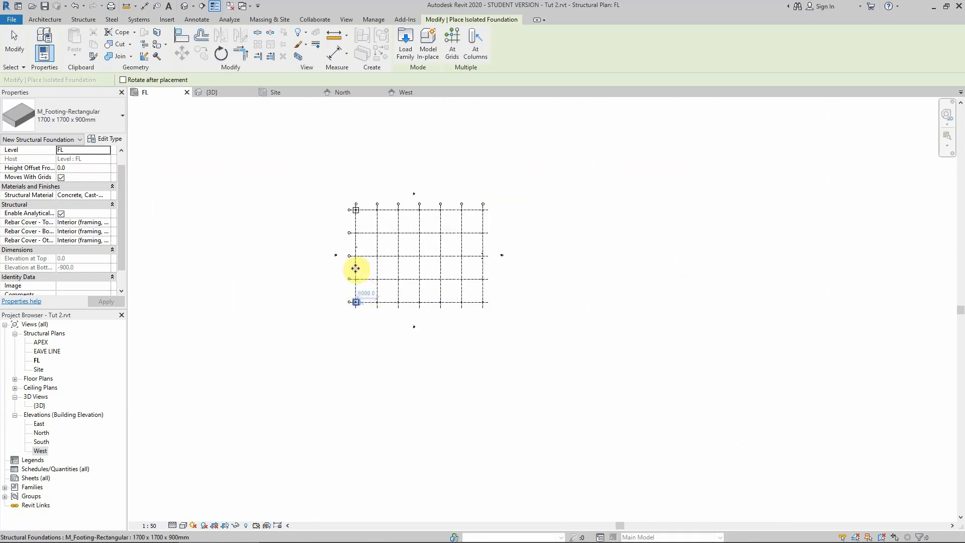
{"action": "scroll", "coordinate": [372, 201], "scroll_direction": "up", "scroll_amount": 4}
{"action": "key", "text": "Escape"}
{"action": "key", "text": "Escape"}
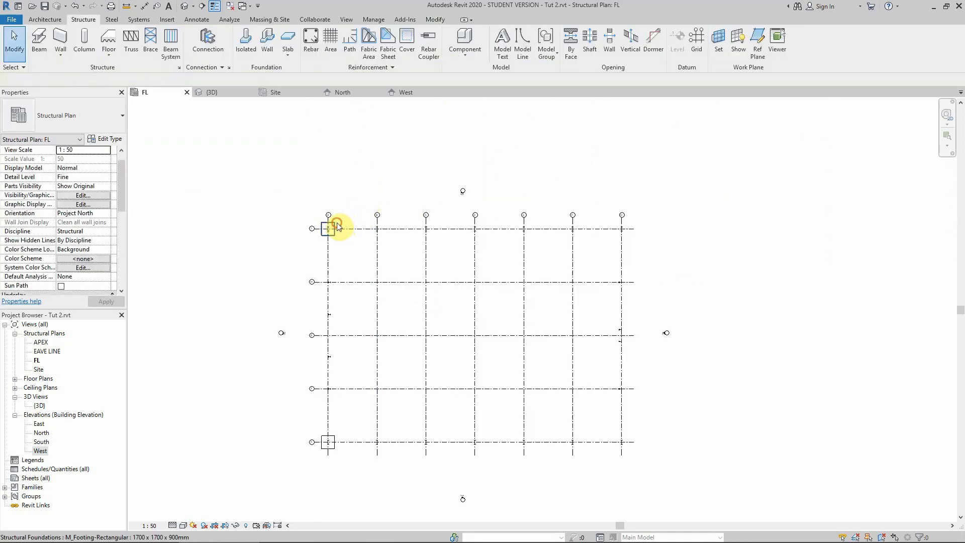
Step: Copy both grid A footings together as multiple copies onto grids B, C, D, E, F and G
{"action": "left_click", "coordinate": [329, 228]}
{"action": "left_click", "coordinate": [335, 441], "text": "ctrl"}
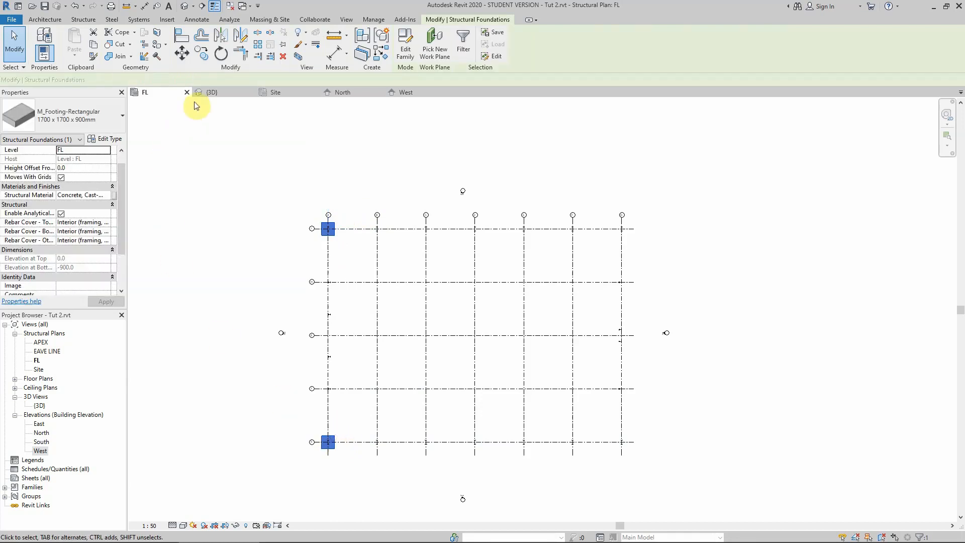
{"action": "left_click", "coordinate": [201, 53]}
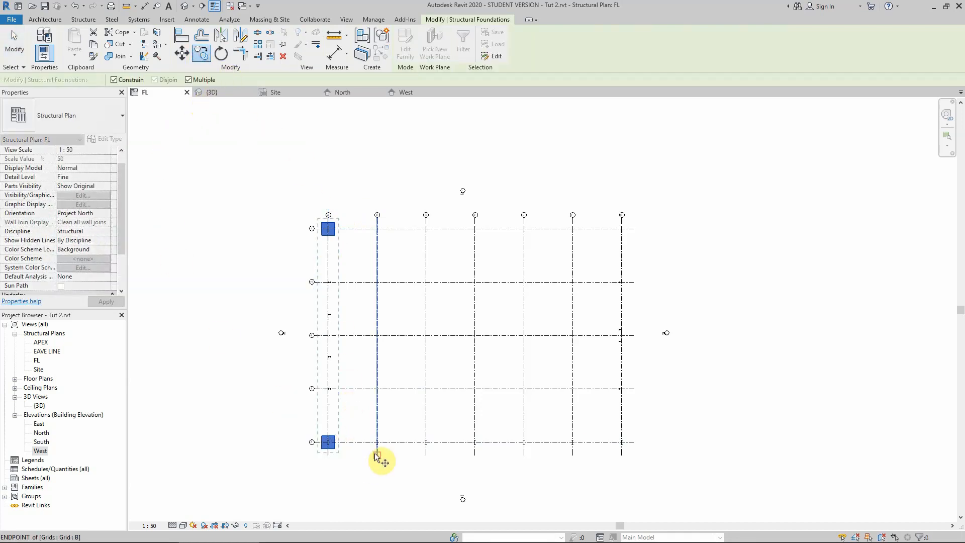
{"action": "left_click", "coordinate": [328, 450]}
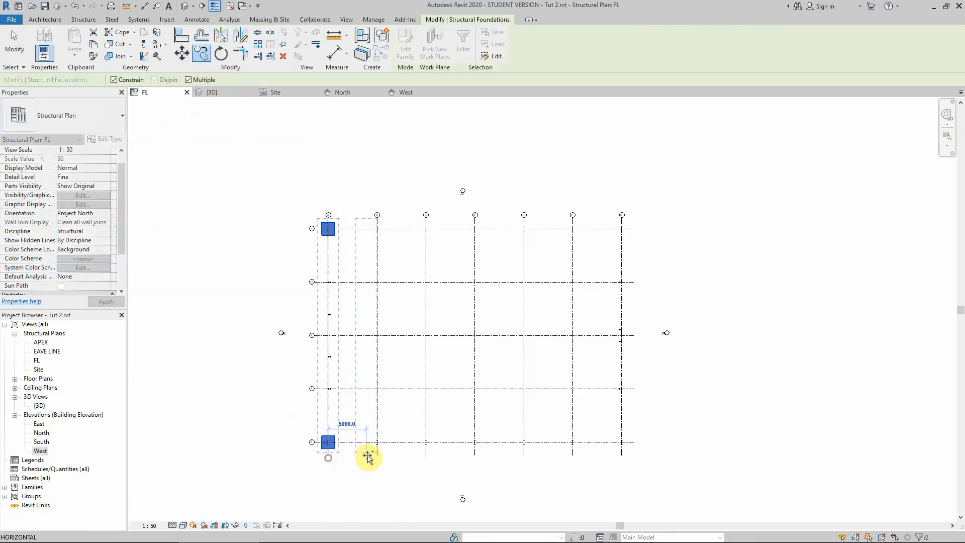
{"action": "left_click", "coordinate": [377, 456]}
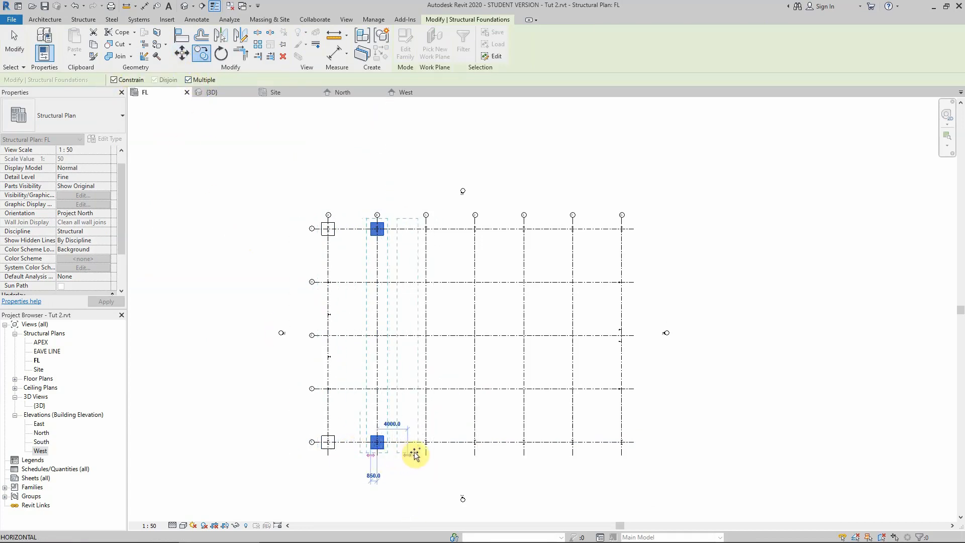
{"action": "left_click", "coordinate": [425, 455]}
{"action": "left_click", "coordinate": [475, 456]}
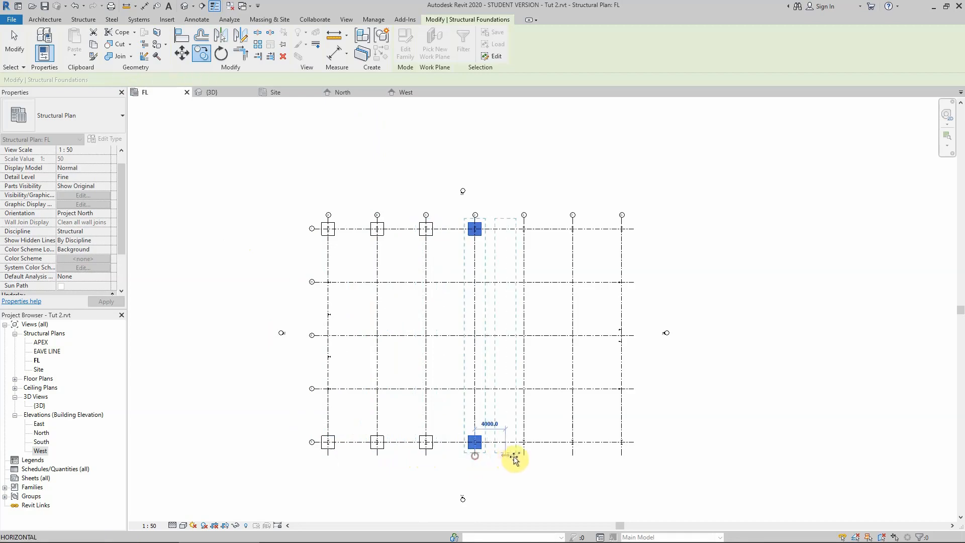
{"action": "left_click", "coordinate": [524, 456]}
{"action": "left_click", "coordinate": [573, 455]}
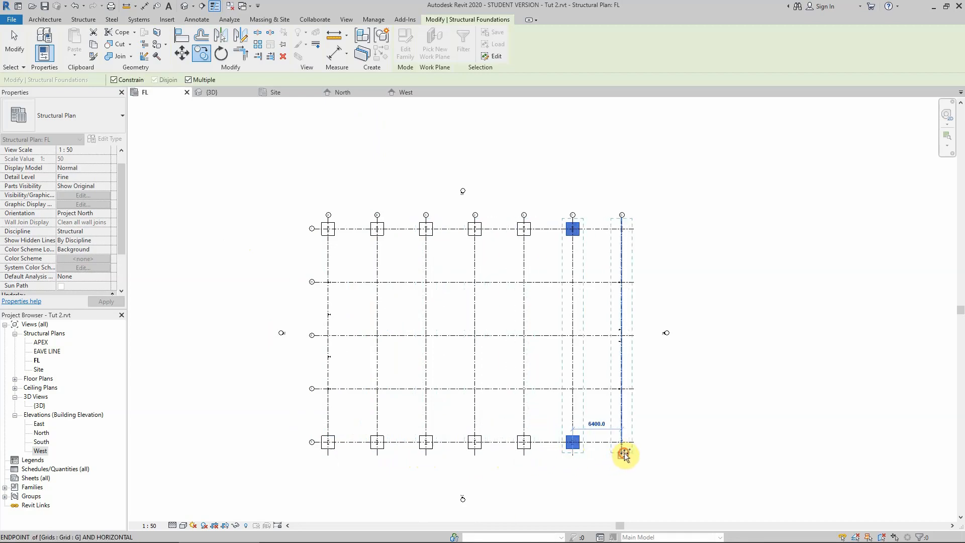
{"action": "left_click", "coordinate": [621, 455]}
{"action": "key", "text": "Escape"}
{"action": "key", "text": "Escape"}
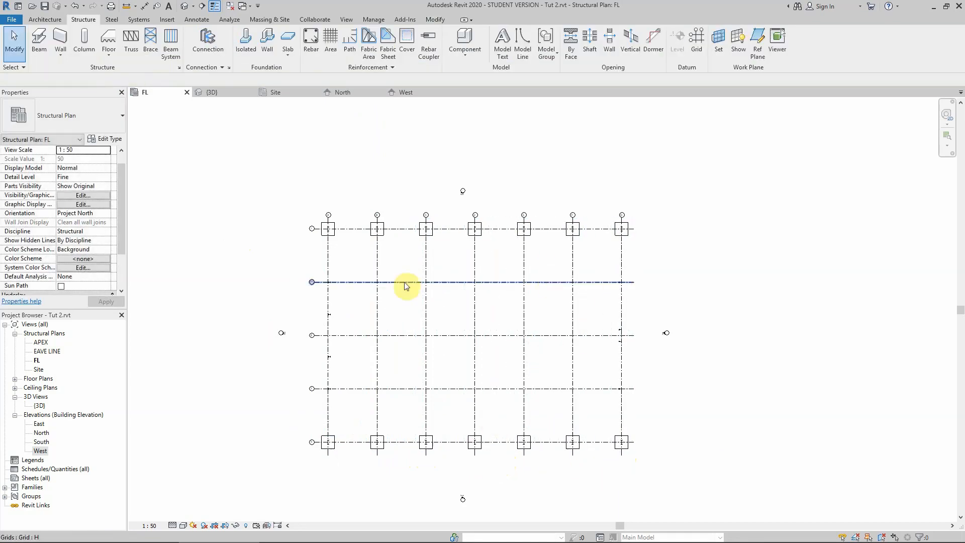
{"action": "scroll", "coordinate": [317, 350], "scroll_direction": "up", "scroll_amount": 2}
{"action": "left_click", "coordinate": [326, 330]}
{"action": "key", "text": "Escape"}
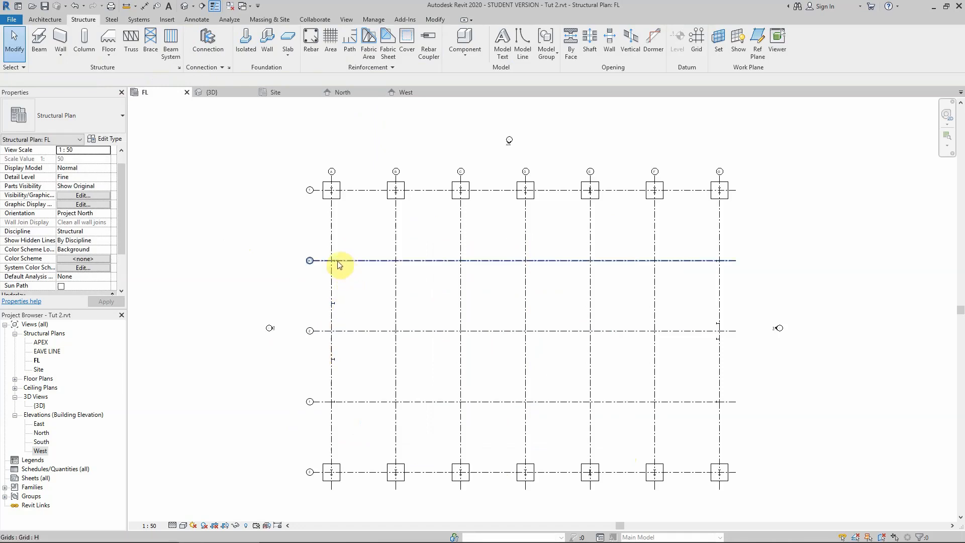
{"action": "left_click", "coordinate": [336, 275]}
{"action": "key", "text": "Escape"}
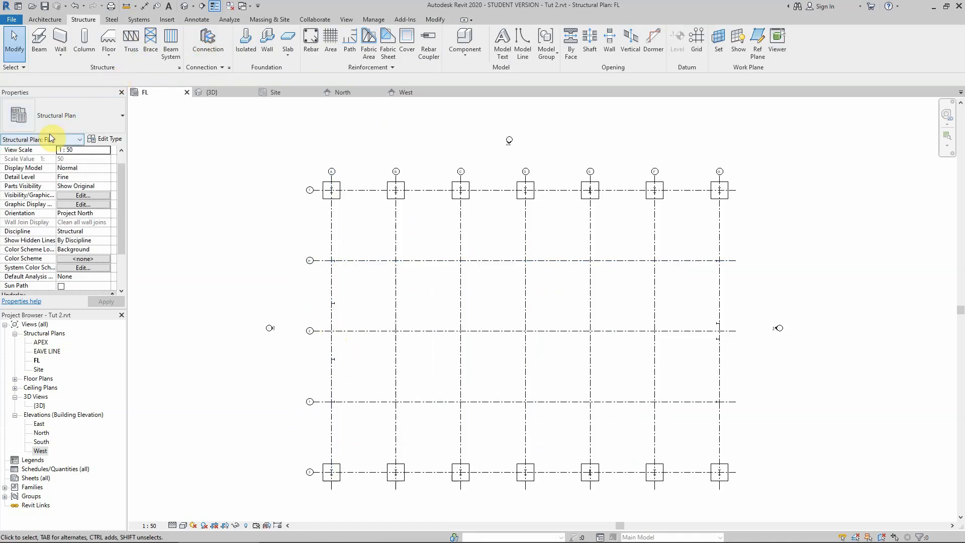
Step: Start another isolated footing and duplicate the 1700 x 1700 x 900mm type under the name 1200 x 1200 x 900mm 2
{"action": "left_click", "coordinate": [248, 49]}
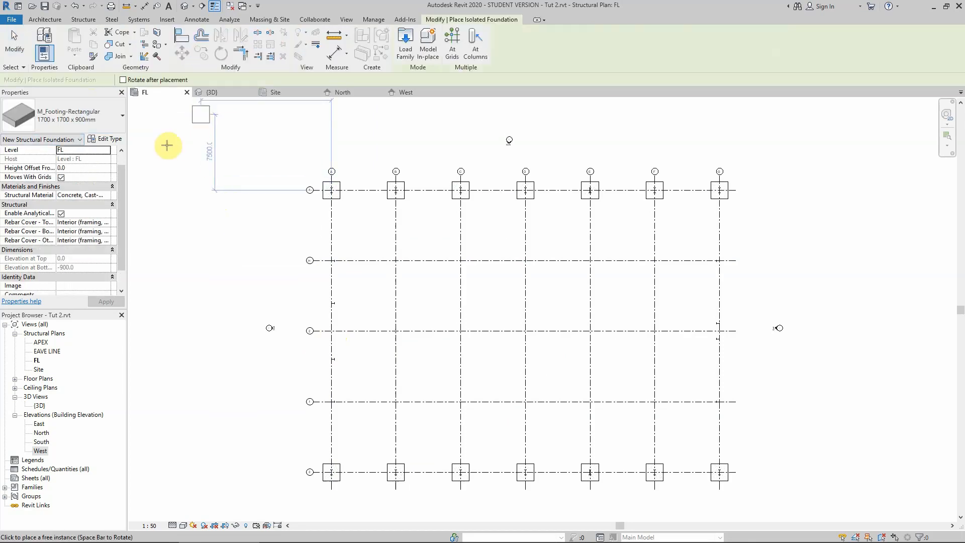
{"action": "left_click", "coordinate": [103, 139]}
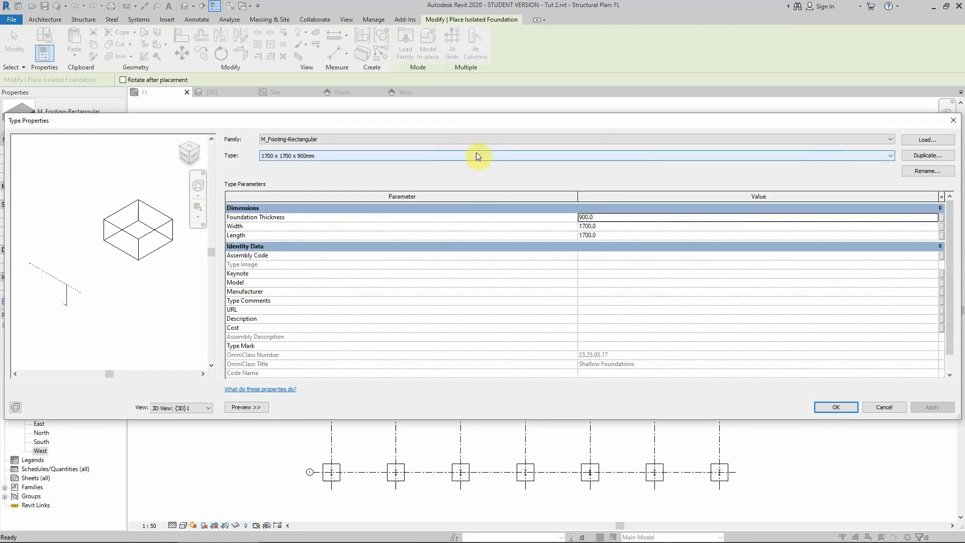
{"action": "left_click", "coordinate": [928, 155]}
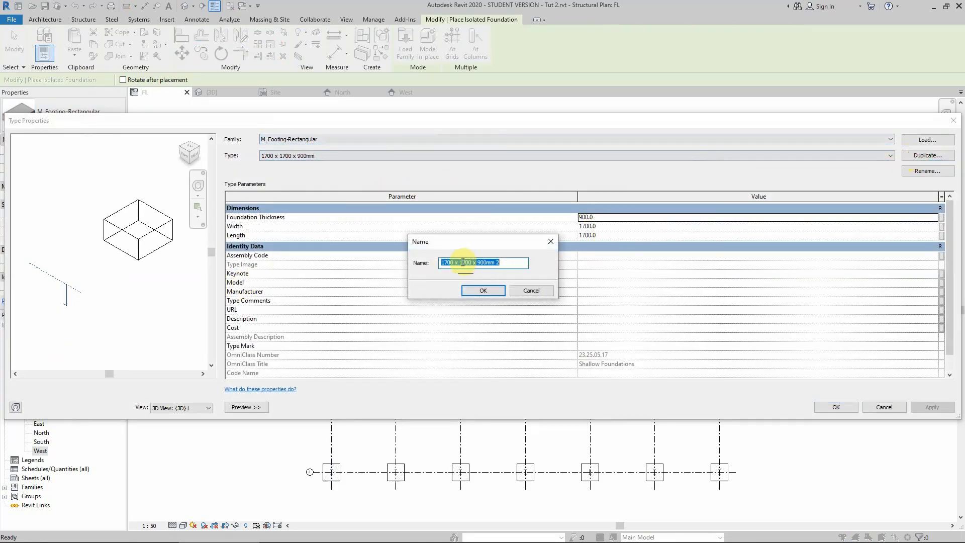
{"action": "left_click", "coordinate": [453, 262]}
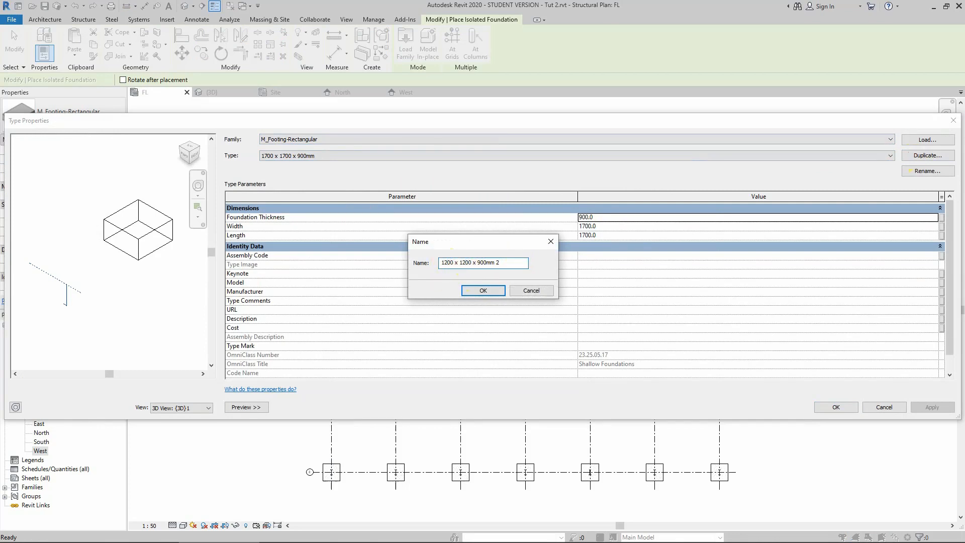
{"action": "left_click", "coordinate": [479, 291]}
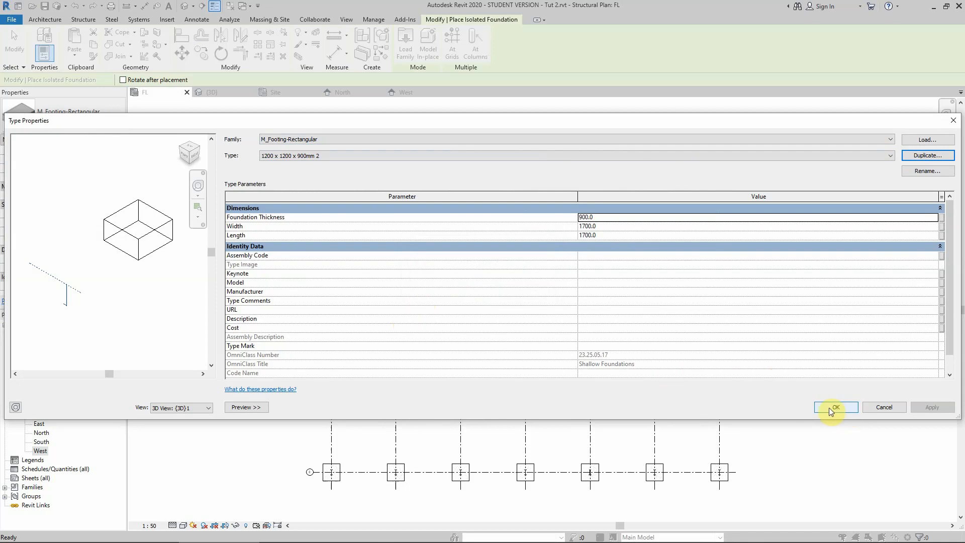
Step: Set the duplicated footing type's width and length to 1200
{"action": "left_click", "coordinate": [615, 227]}
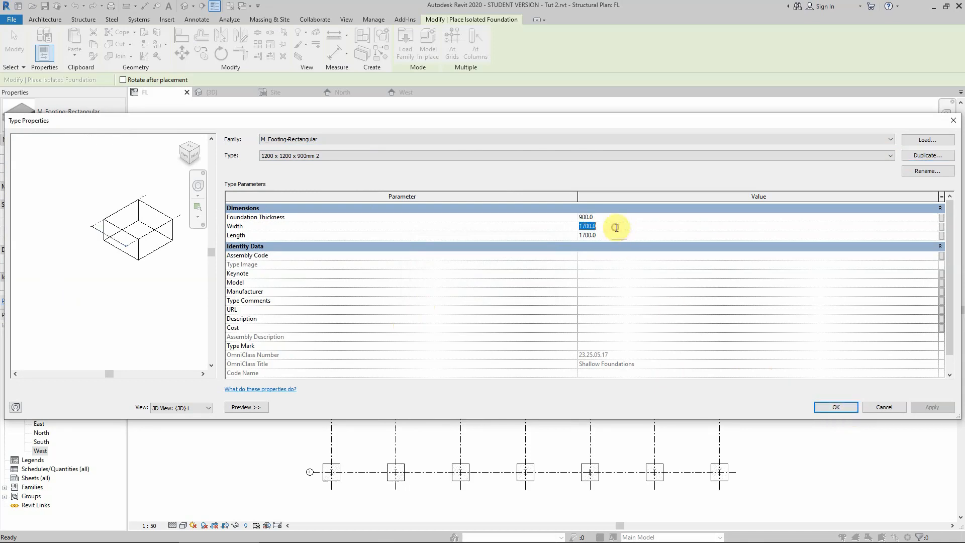
{"action": "type", "text": "1200"}
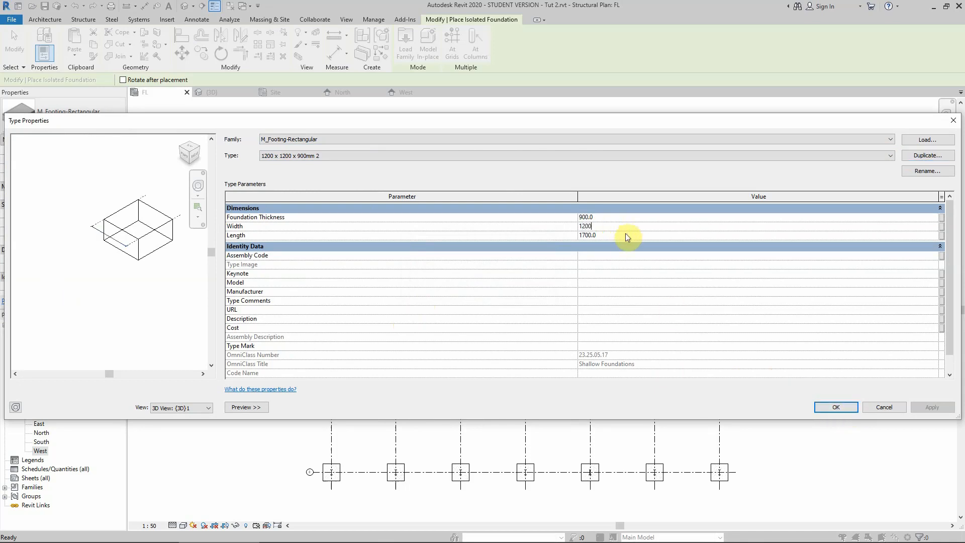
{"action": "left_click", "coordinate": [624, 233]}
Step: Rename the footing type to 1200 x 1200 x 900mm and accept its type properties
{"action": "left_click", "coordinate": [928, 171]}
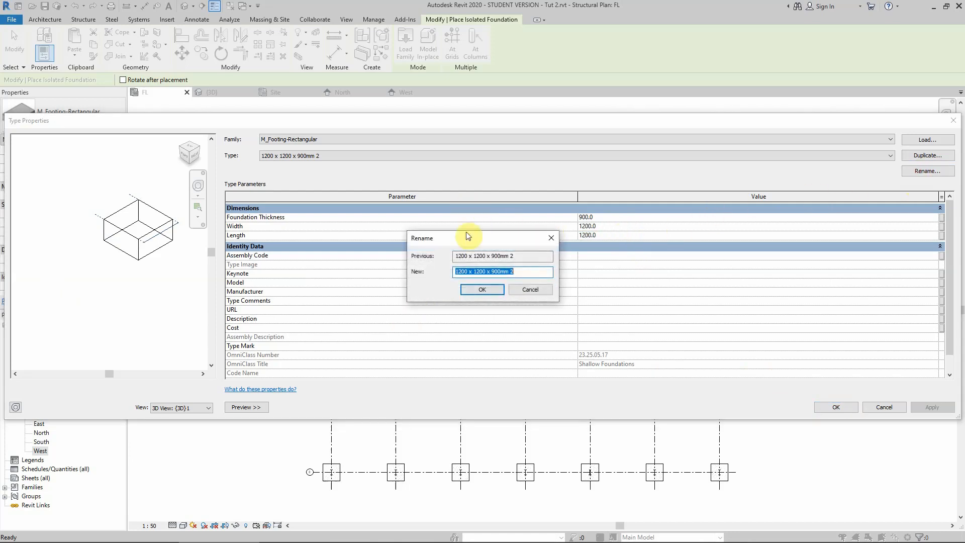
{"action": "left_click", "coordinate": [514, 272]}
{"action": "double_click", "coordinate": [512, 271]}
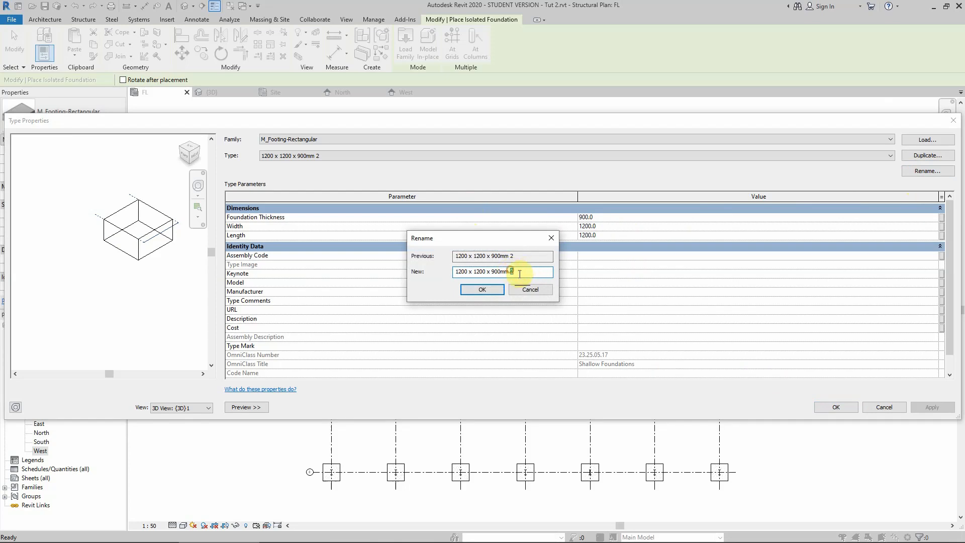
{"action": "left_click", "coordinate": [496, 287]}
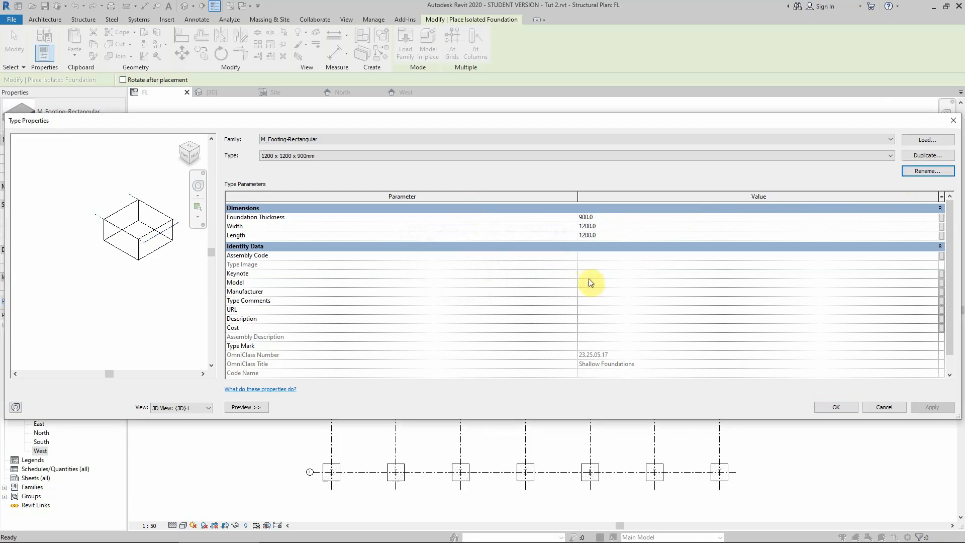
{"action": "left_click", "coordinate": [844, 406]}
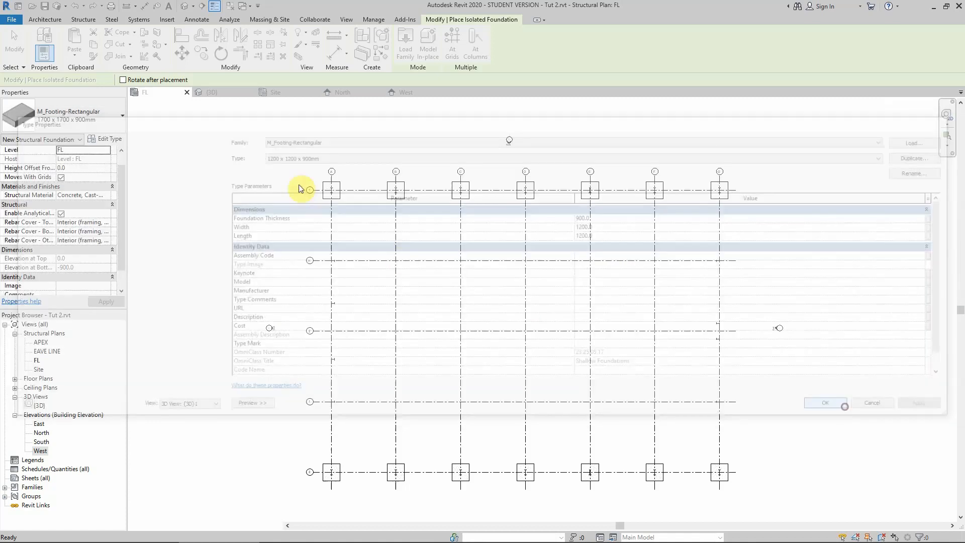
Step: Place a 1200 x 1200 x 900mm footing centred on the column at grids A and H
{"action": "scroll", "coordinate": [330, 261], "scroll_direction": "up", "scroll_amount": 5}
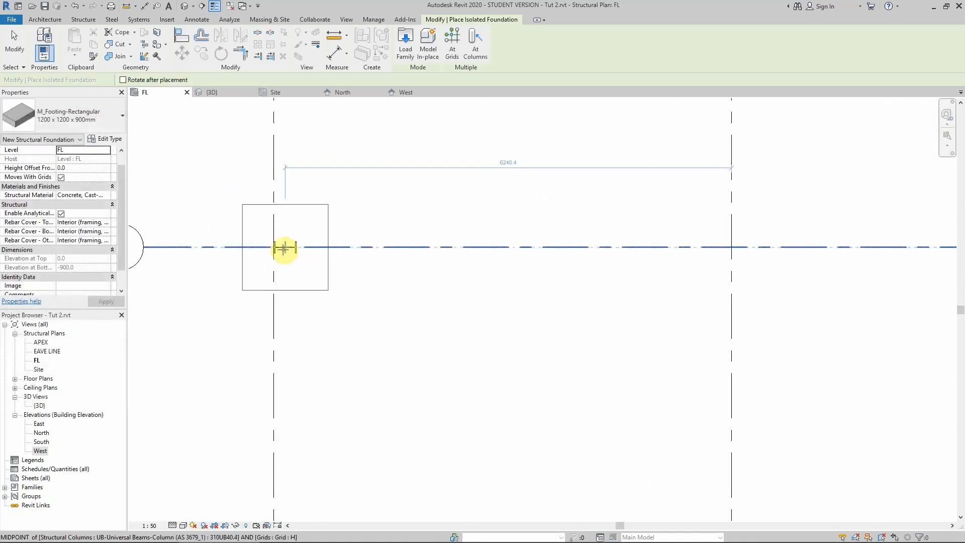
{"action": "scroll", "coordinate": [275, 248], "scroll_direction": "up", "scroll_amount": 4}
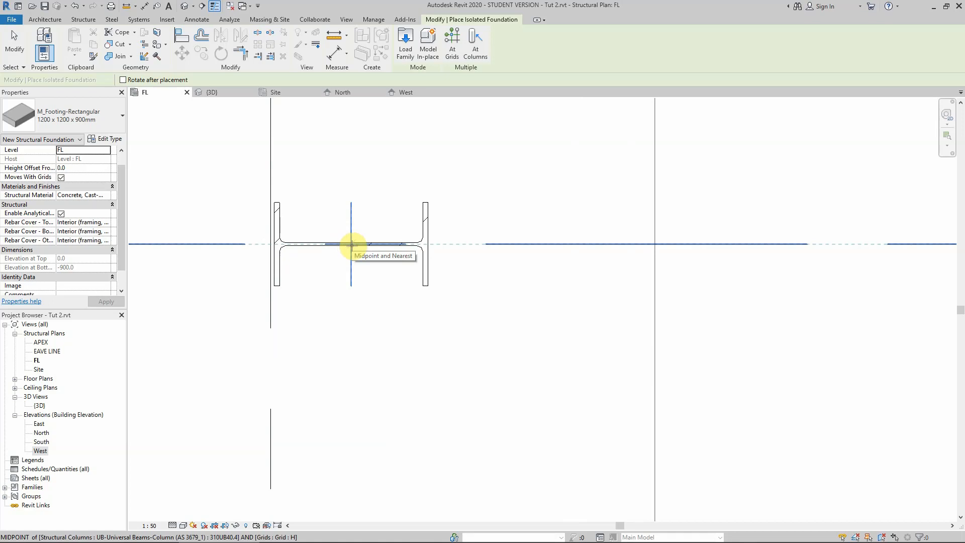
{"action": "left_click", "coordinate": [351, 245]}
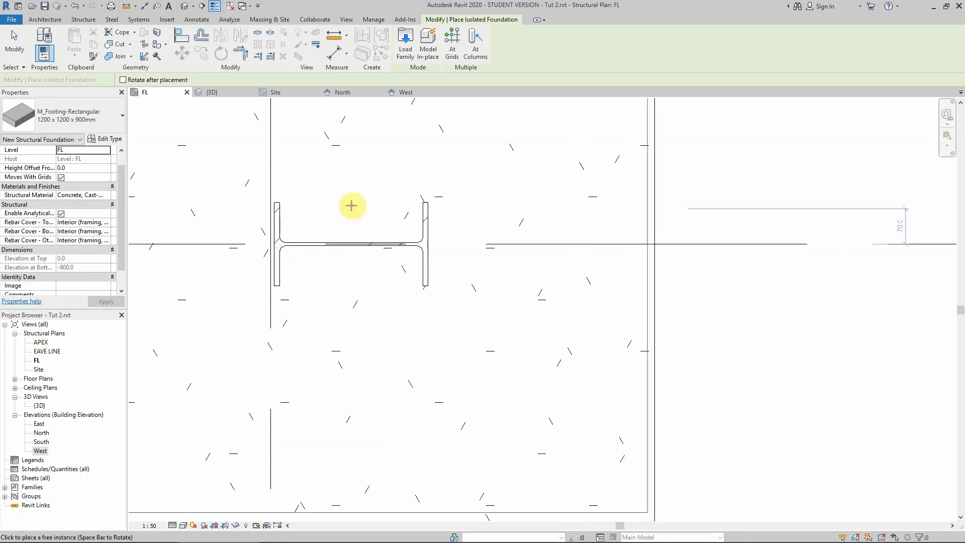
Step: Place a 1200 x 1200 x 900mm footing centred on the column at grids G and H, and finish placement
{"action": "scroll", "coordinate": [351, 206], "scroll_direction": "down", "scroll_amount": 5}
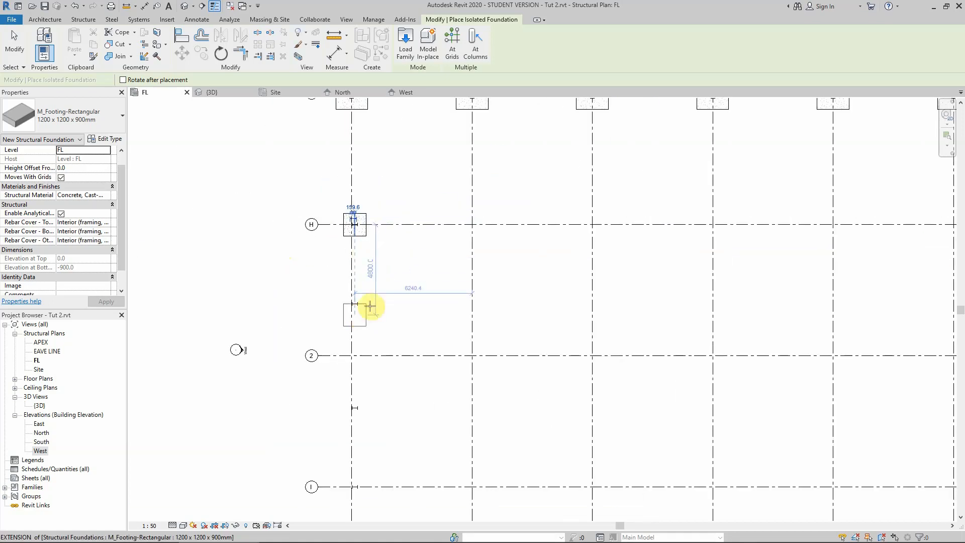
{"action": "scroll", "coordinate": [351, 246], "scroll_direction": "down", "scroll_amount": 3}
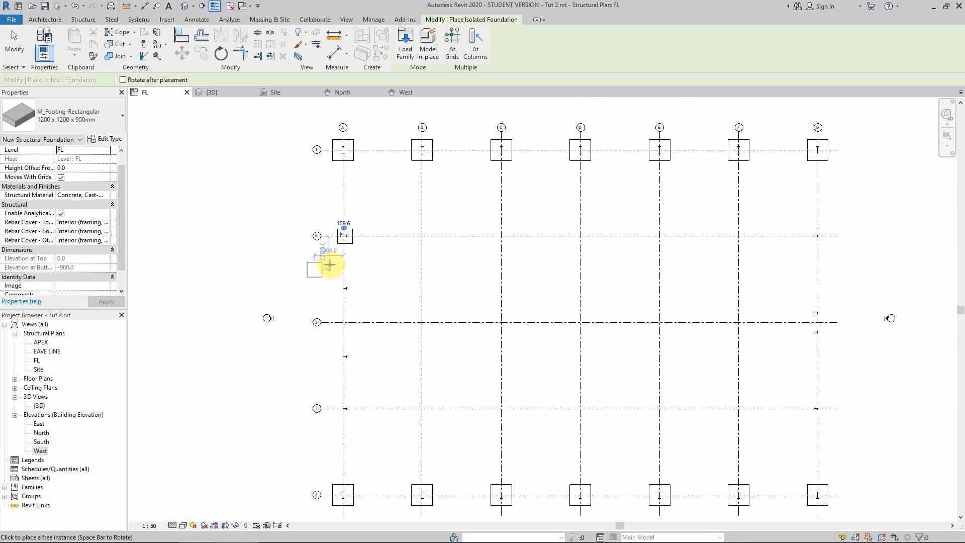
{"action": "scroll", "coordinate": [816, 219], "scroll_direction": "up", "scroll_amount": 6}
{"action": "scroll", "coordinate": [816, 219], "scroll_direction": "up", "scroll_amount": 5}
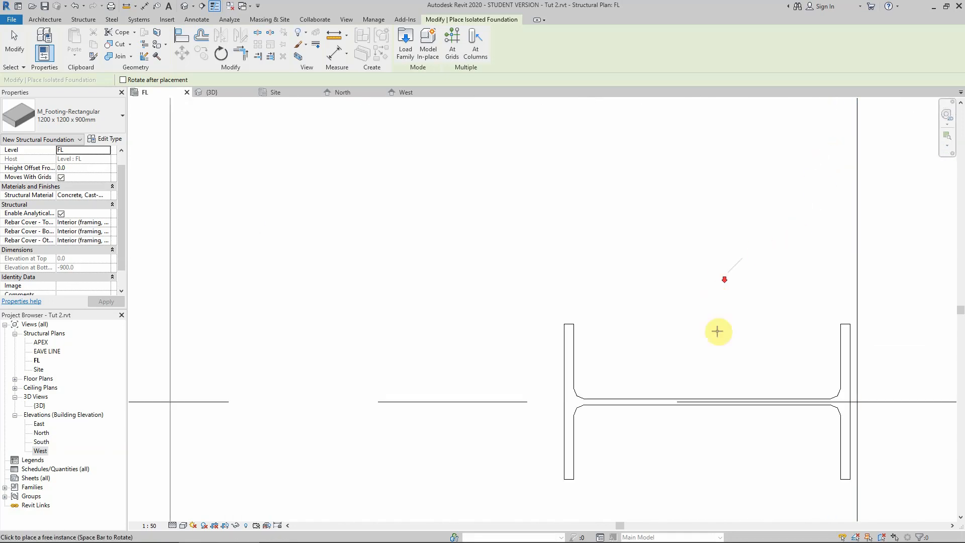
{"action": "left_click", "coordinate": [709, 386]}
{"action": "scroll", "coordinate": [553, 315], "scroll_direction": "down", "scroll_amount": 8}
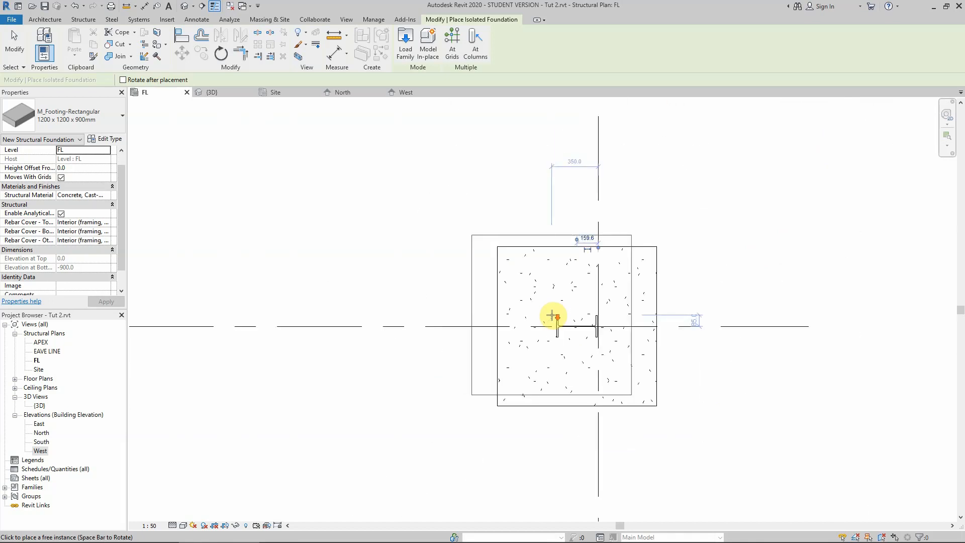
{"action": "key", "text": "Escape"}
{"action": "key", "text": "Escape"}
Step: Copy both grid H footings together as multiple copies onto grids 2 and I
{"action": "scroll", "coordinate": [602, 295], "scroll_direction": "up", "scroll_amount": 5}
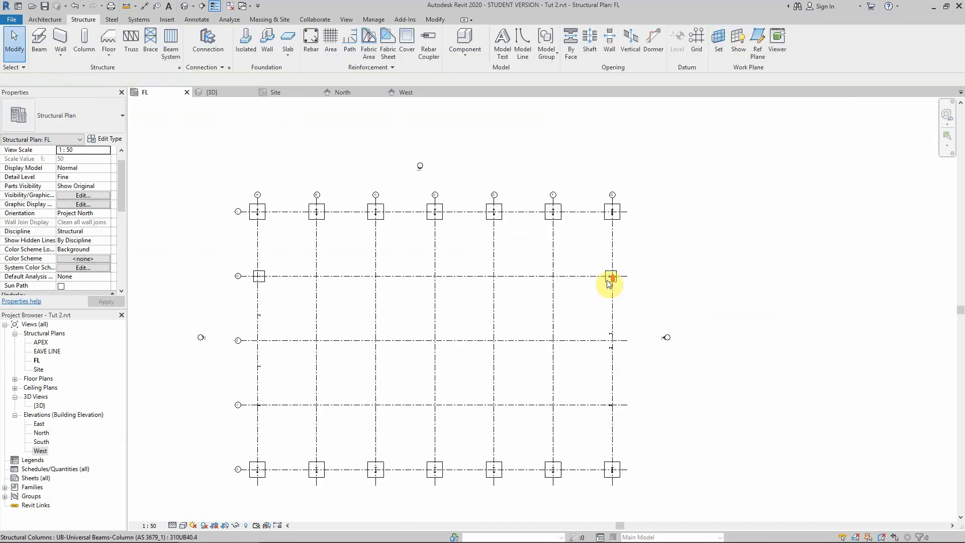
{"action": "left_click", "coordinate": [608, 283]}
{"action": "left_click", "coordinate": [599, 291]}
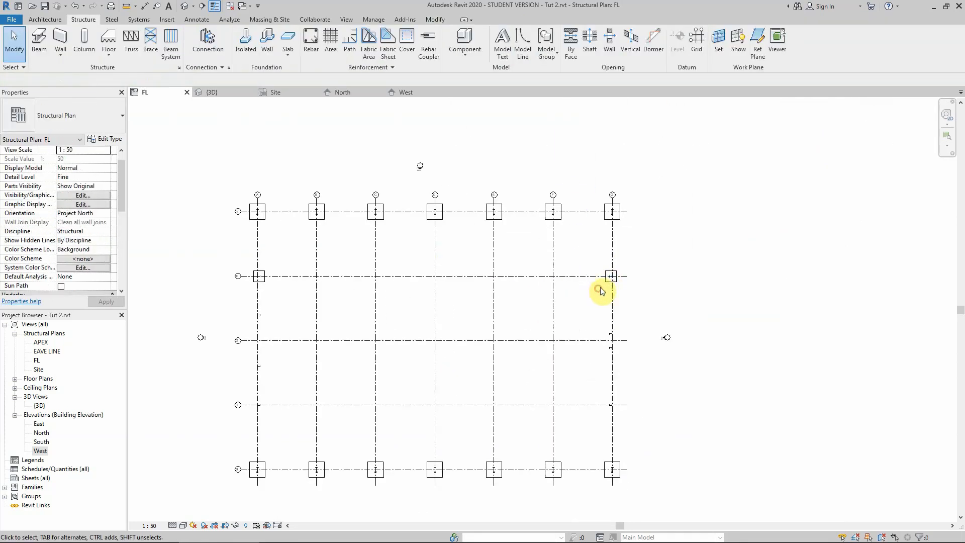
{"action": "left_click", "coordinate": [610, 280]}
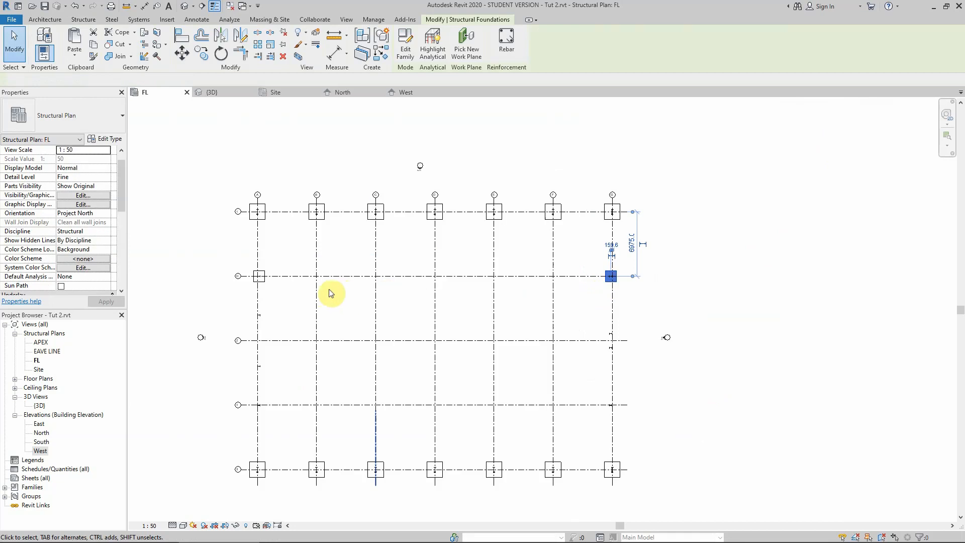
{"action": "left_click", "coordinate": [259, 278], "text": "ctrl"}
{"action": "left_click", "coordinate": [203, 54]}
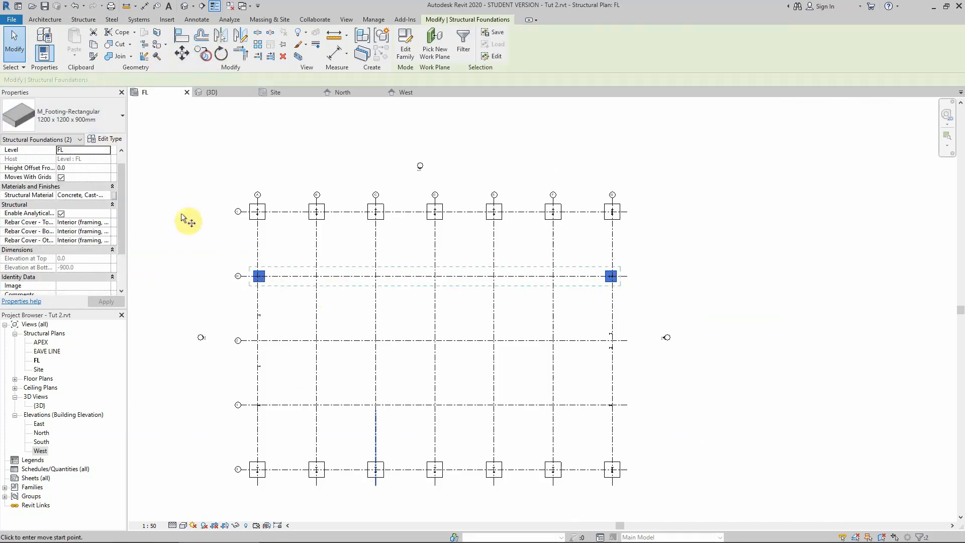
{"action": "left_click", "coordinate": [405, 275]}
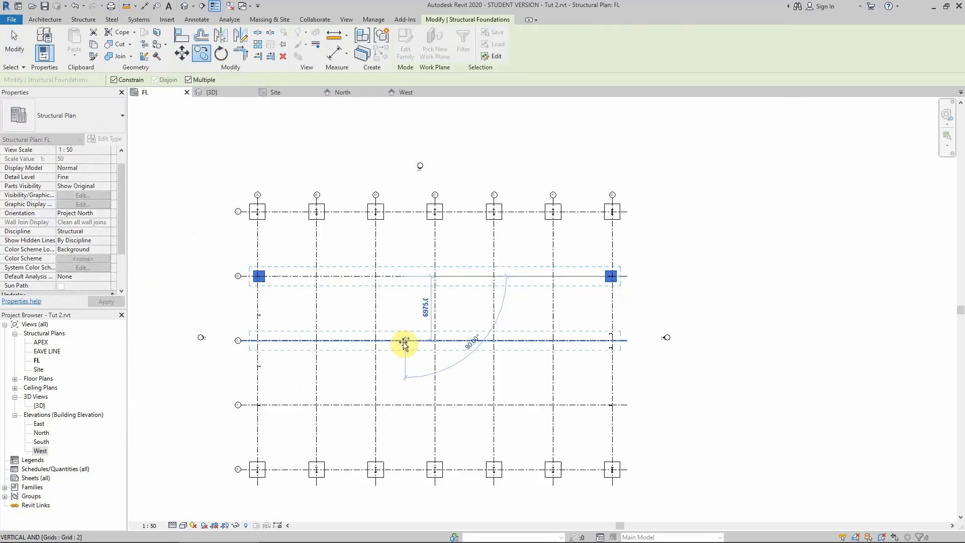
{"action": "left_click", "coordinate": [404, 340]}
{"action": "left_click", "coordinate": [404, 404]}
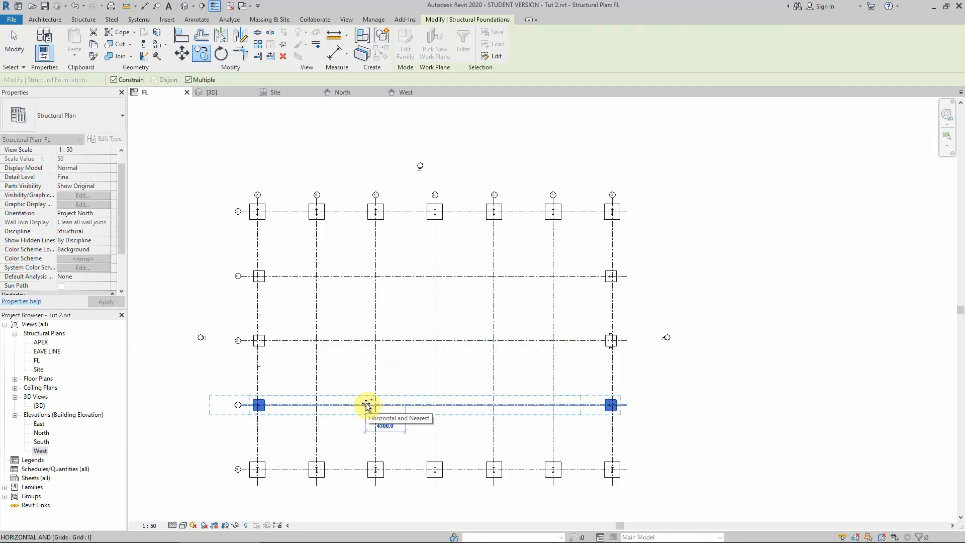
{"action": "key", "text": "Escape"}
{"action": "key", "text": "Escape"}
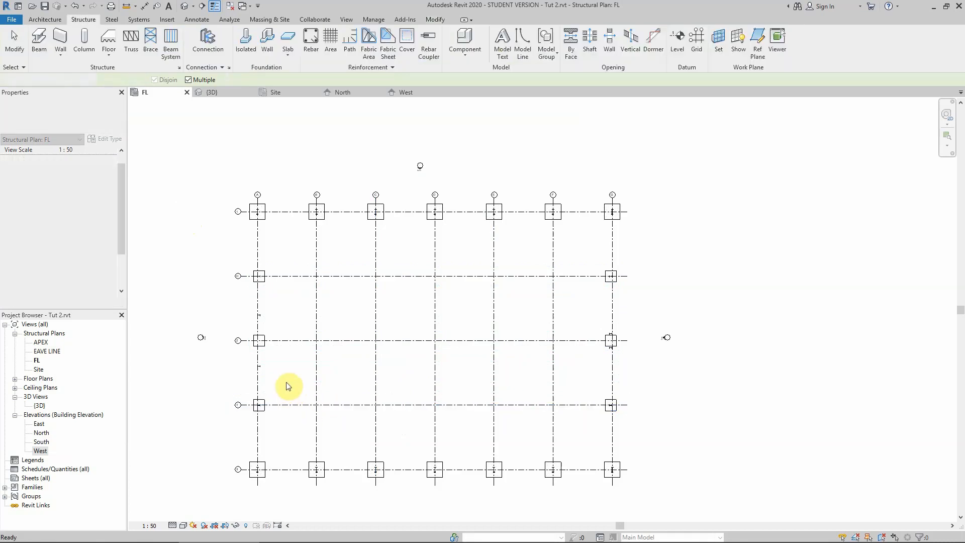
Step: Delete the two copied footings on grid 2, at grids A and G
{"action": "left_click", "coordinate": [259, 342]}
{"action": "left_click", "coordinate": [405, 356]}
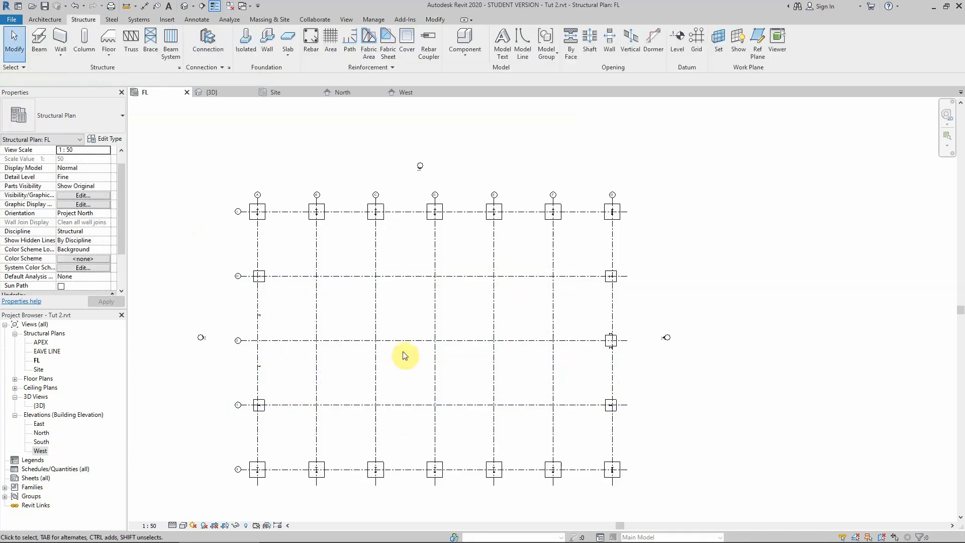
{"action": "left_click", "coordinate": [607, 347]}
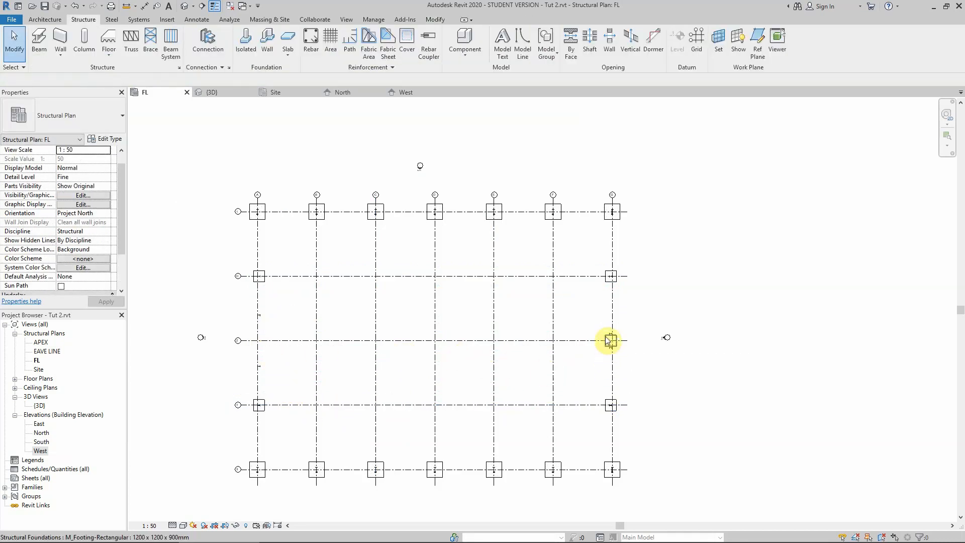
{"action": "key", "text": "Delete"}
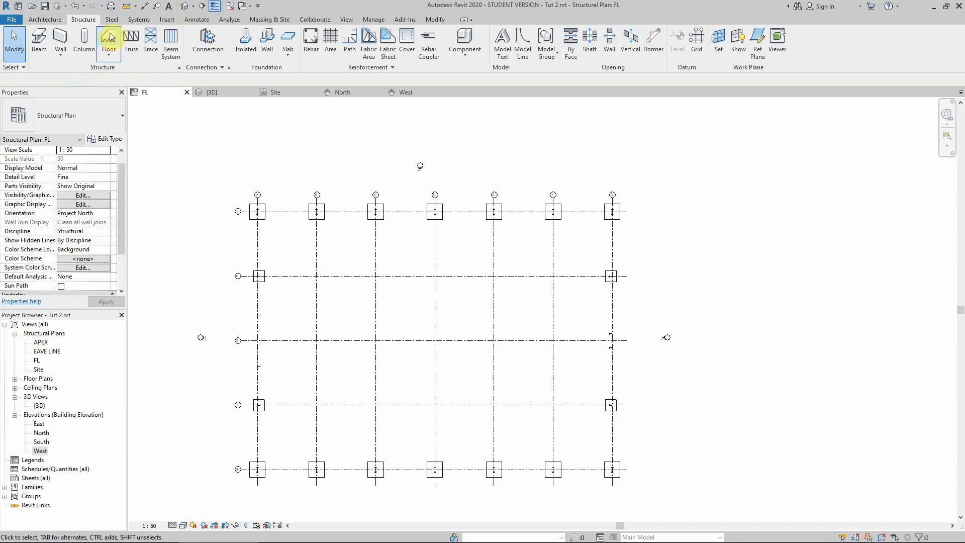
Step: Place 1200 x 1200 x 900mm footings centred on the two grid A columns on either side of grid 2
{"action": "left_click", "coordinate": [246, 41]}
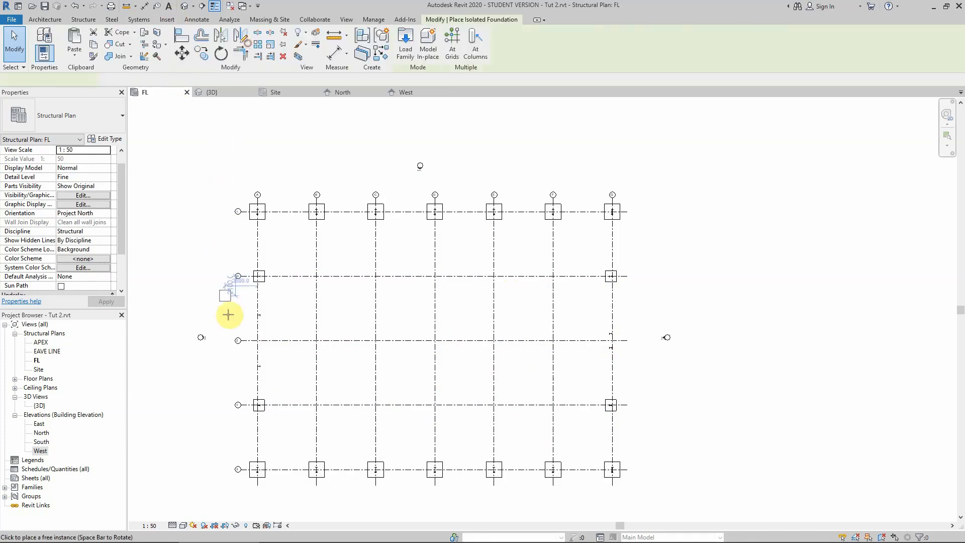
{"action": "left_click", "coordinate": [311, 215]}
{"action": "scroll", "coordinate": [355, 155], "scroll_direction": "down", "scroll_amount": 12}
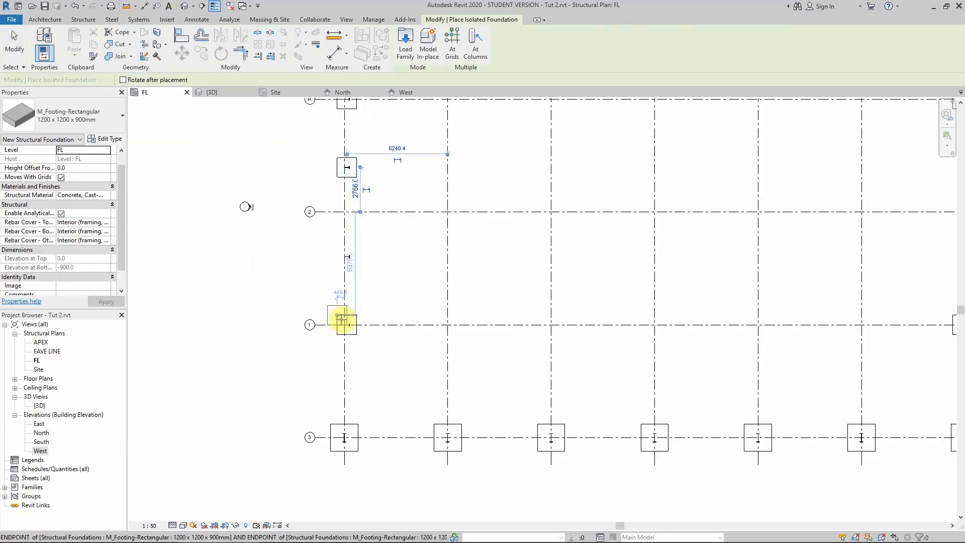
{"action": "scroll", "coordinate": [350, 264], "scroll_direction": "up", "scroll_amount": 11}
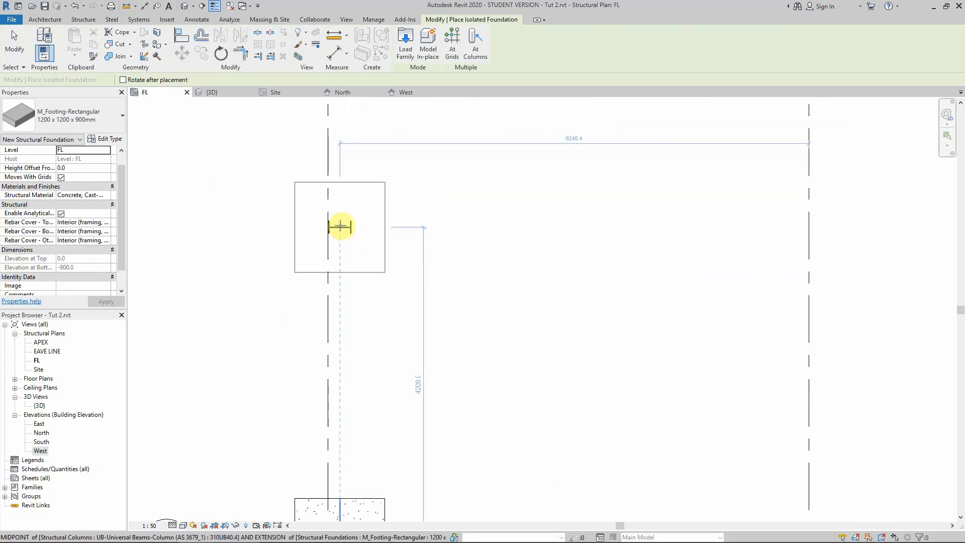
{"action": "scroll", "coordinate": [340, 226], "scroll_direction": "up", "scroll_amount": 4}
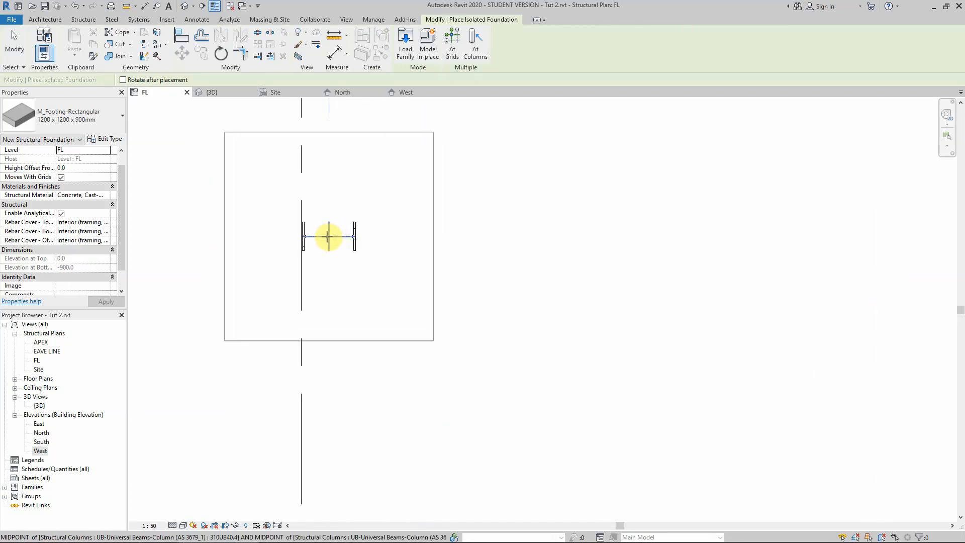
{"action": "left_click", "coordinate": [329, 236]}
Step: Place a 1200 x 1200 x 900mm footing centred on the grid G column between grids H and 2
{"action": "scroll", "coordinate": [184, 272], "scroll_direction": "down", "scroll_amount": 14}
{"action": "scroll", "coordinate": [254, 263], "scroll_direction": "up", "scroll_amount": 2}
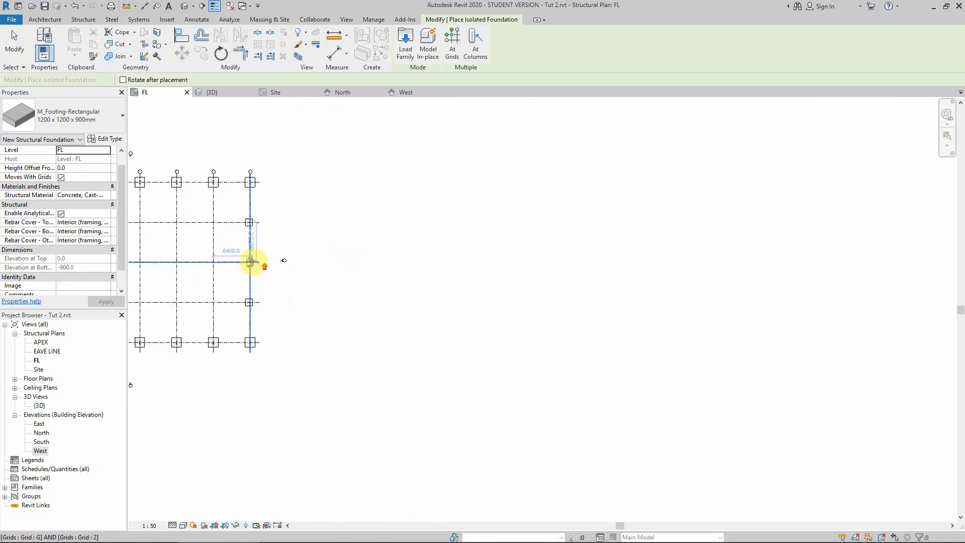
{"action": "scroll", "coordinate": [249, 261], "scroll_direction": "up", "scroll_amount": 12}
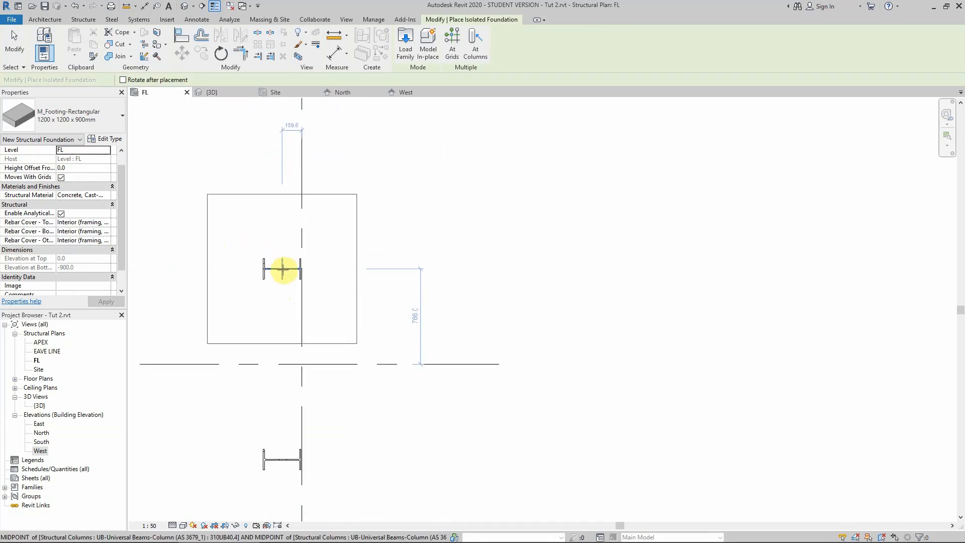
{"action": "left_click", "coordinate": [283, 270]}
{"action": "scroll", "coordinate": [356, 302], "scroll_direction": "down", "scroll_amount": 3}
{"action": "scroll", "coordinate": [345, 308], "scroll_direction": "up", "scroll_amount": 2}
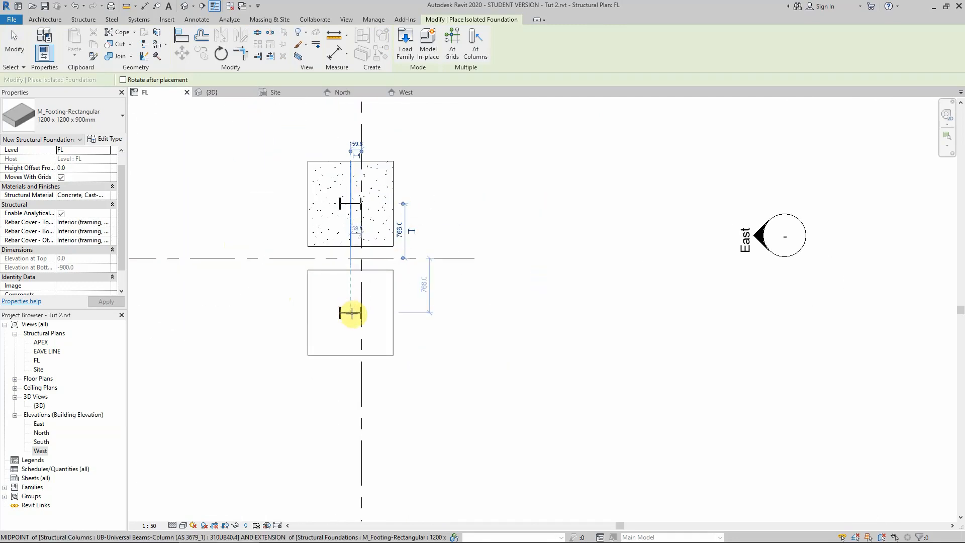
Step: Place a 1200 x 1200 x 900mm footing centred on the remaining grid G end-wall column on the other side of grid 2
{"action": "scroll", "coordinate": [352, 313], "scroll_direction": "up", "scroll_amount": 3}
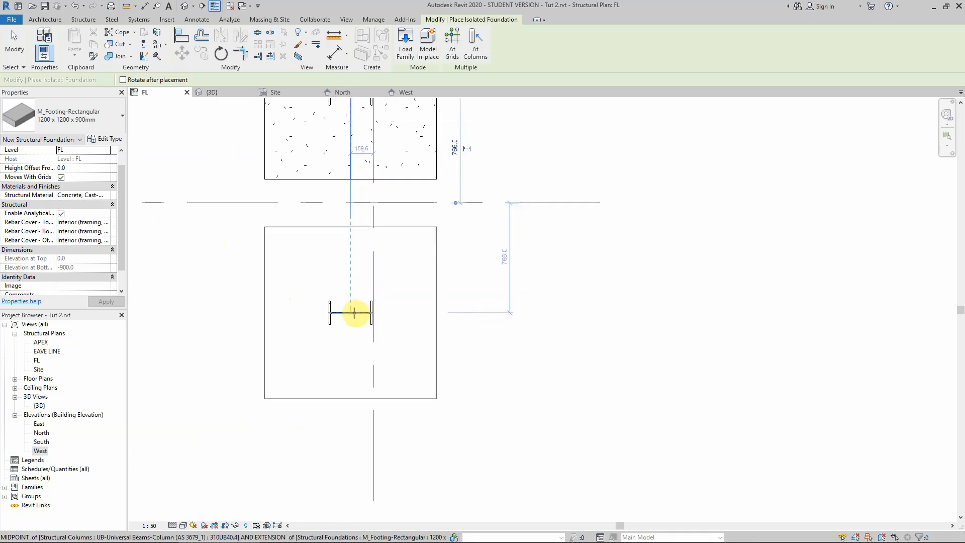
{"action": "scroll", "coordinate": [350, 313], "scroll_direction": "up", "scroll_amount": 1}
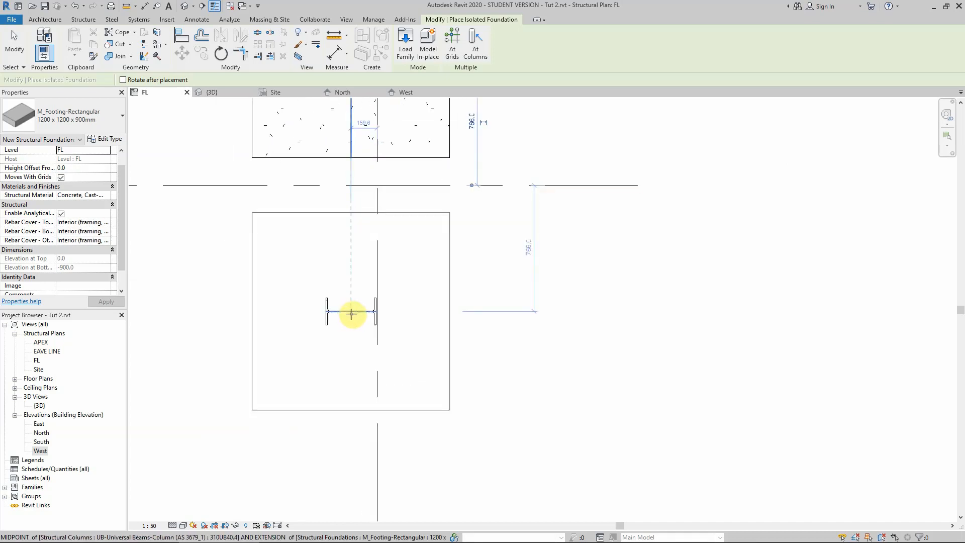
{"action": "scroll", "coordinate": [351, 312], "scroll_direction": "up", "scroll_amount": 7}
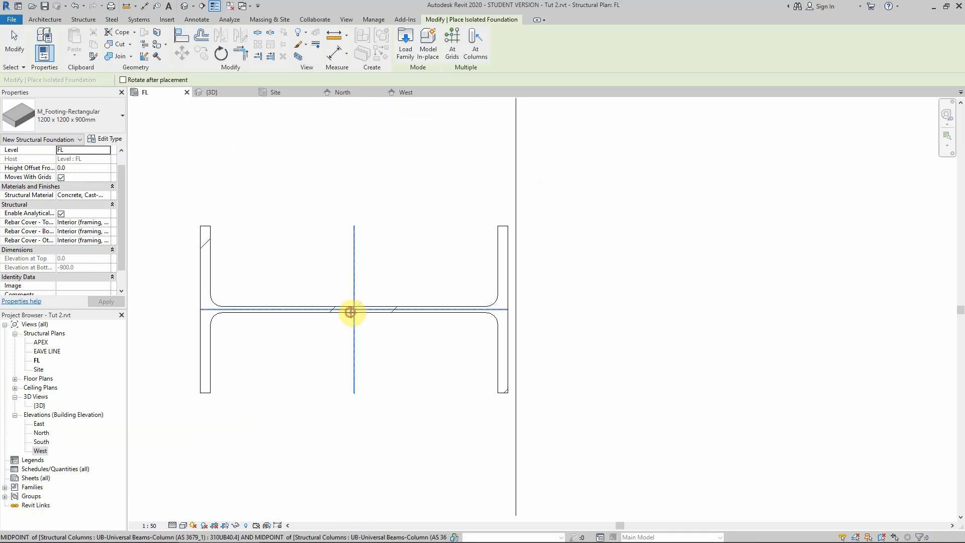
{"action": "left_click", "coordinate": [350, 312]}
{"action": "scroll", "coordinate": [342, 306], "scroll_direction": "down", "scroll_amount": 5}
{"action": "key", "text": "Escape"}
{"action": "scroll", "coordinate": [375, 309], "scroll_direction": "down", "scroll_amount": 5}
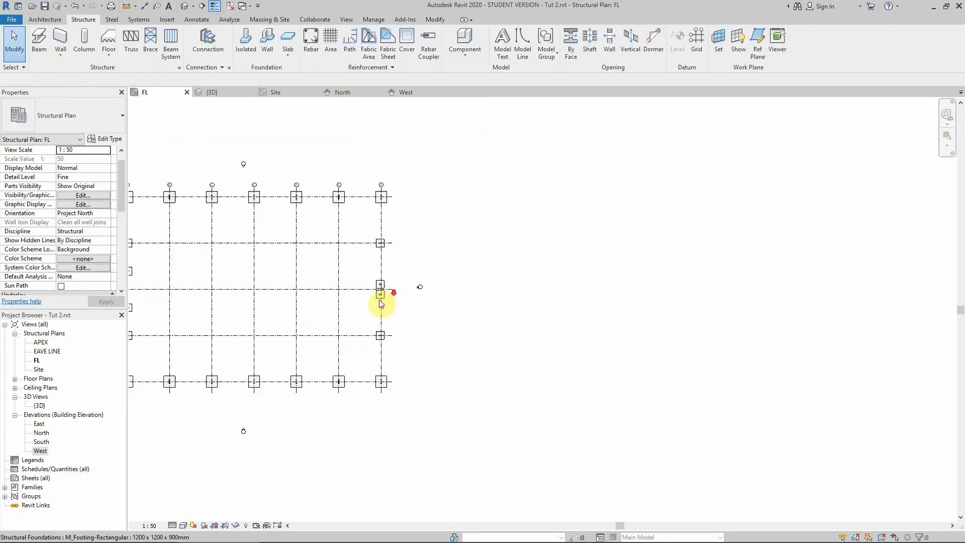
Step: Review the finished footing layout in plan and in the 3D view, and inspect the properties of one 1700 mm footing
{"action": "scroll", "coordinate": [362, 306], "scroll_direction": "down", "scroll_amount": 2}
{"action": "scroll", "coordinate": [183, 313], "scroll_direction": "up", "scroll_amount": 2}
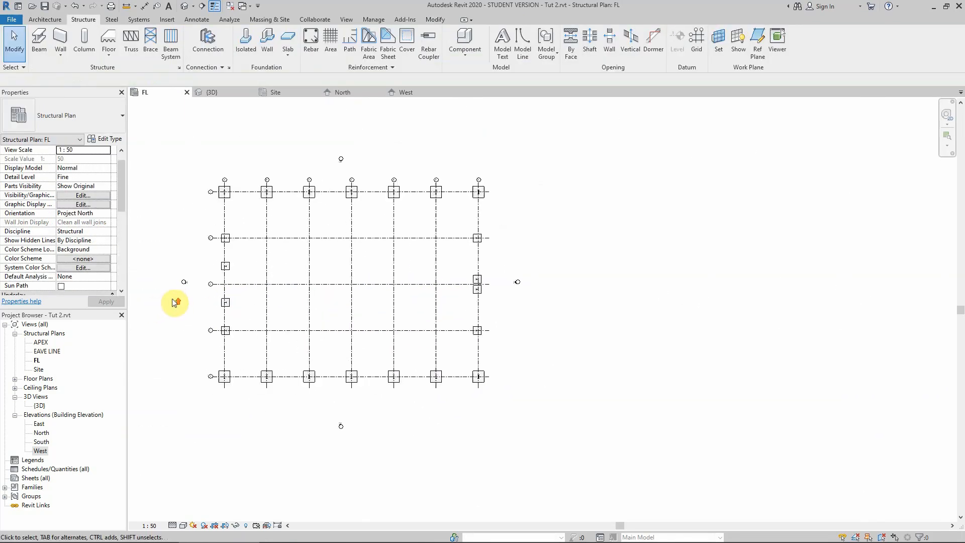
{"action": "scroll", "coordinate": [175, 302], "scroll_direction": "up", "scroll_amount": 1}
{"action": "left_click", "coordinate": [217, 91]}
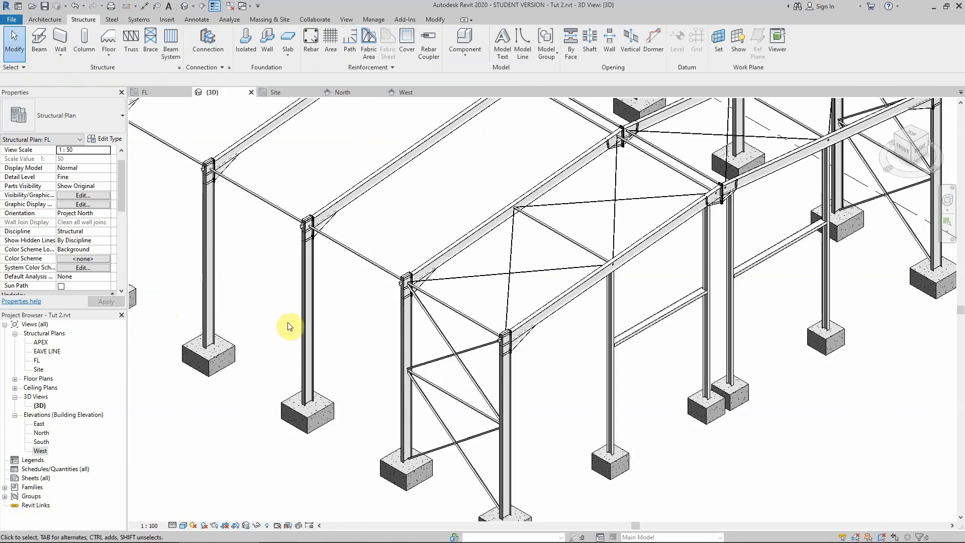
{"action": "left_click", "coordinate": [305, 418]}
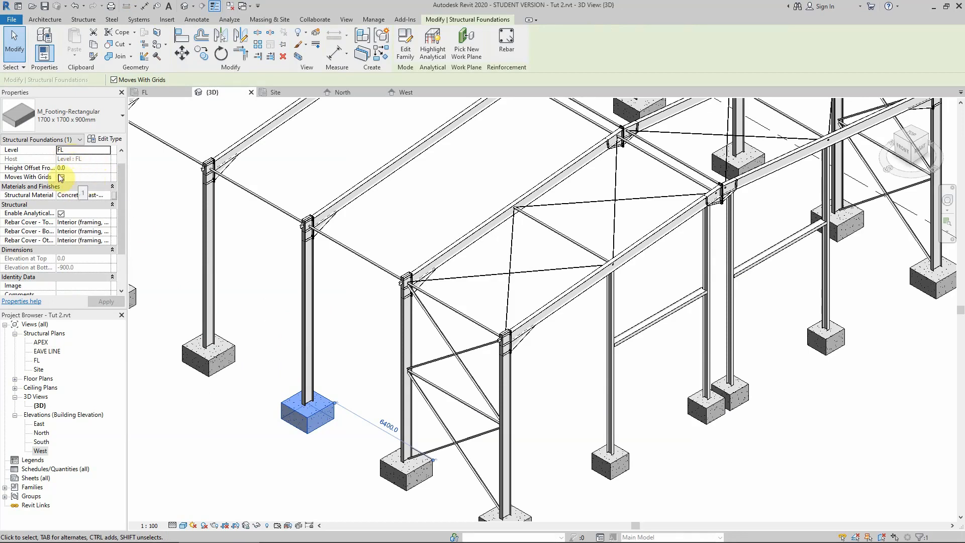
{"action": "left_click", "coordinate": [183, 290]}
{"action": "scroll", "coordinate": [265, 332], "scroll_direction": "down", "scroll_amount": 3}
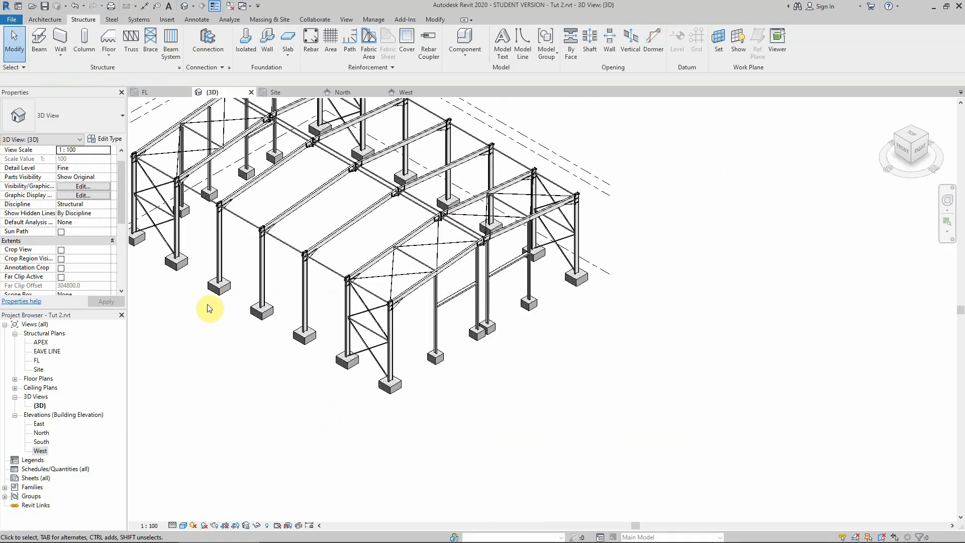
Step: Add a structural connection at the base of the 530UB82 main column at grid location C-3
{"action": "scroll", "coordinate": [259, 309], "scroll_direction": "up", "scroll_amount": 5}
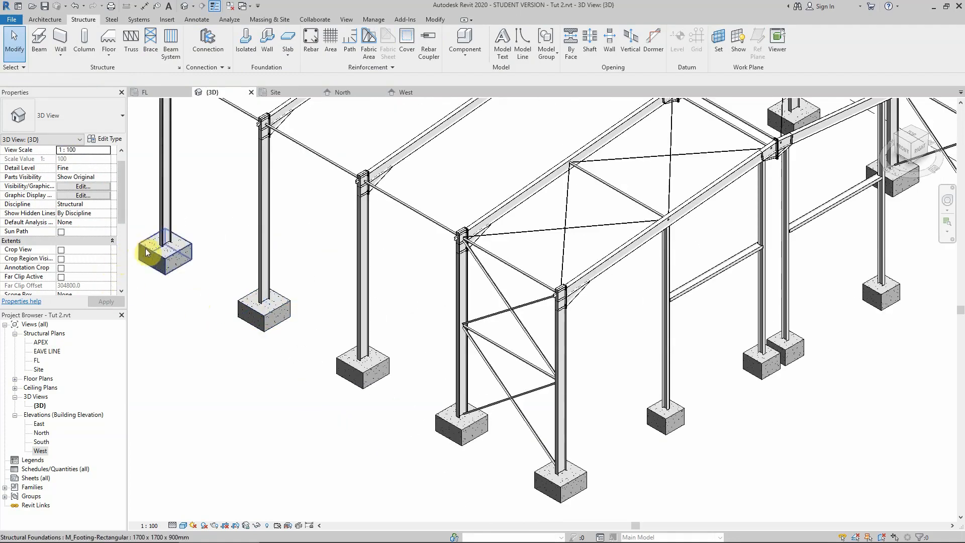
{"action": "scroll", "coordinate": [276, 297], "scroll_direction": "up", "scroll_amount": 4}
{"action": "scroll", "coordinate": [200, 268], "scroll_direction": "down", "scroll_amount": 6}
{"action": "scroll", "coordinate": [205, 267], "scroll_direction": "up", "scroll_amount": 3}
{"action": "scroll", "coordinate": [264, 254], "scroll_direction": "up", "scroll_amount": 2}
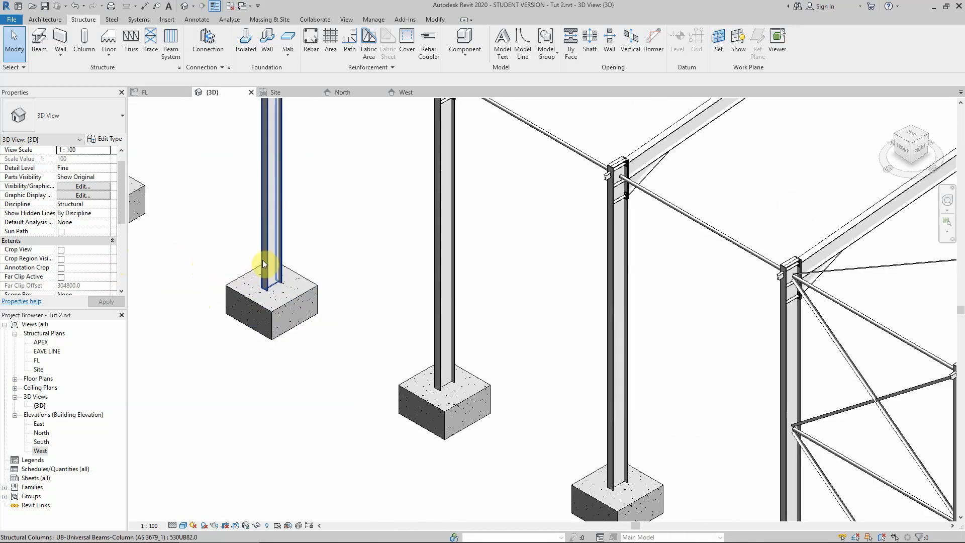
{"action": "left_click", "coordinate": [264, 252]}
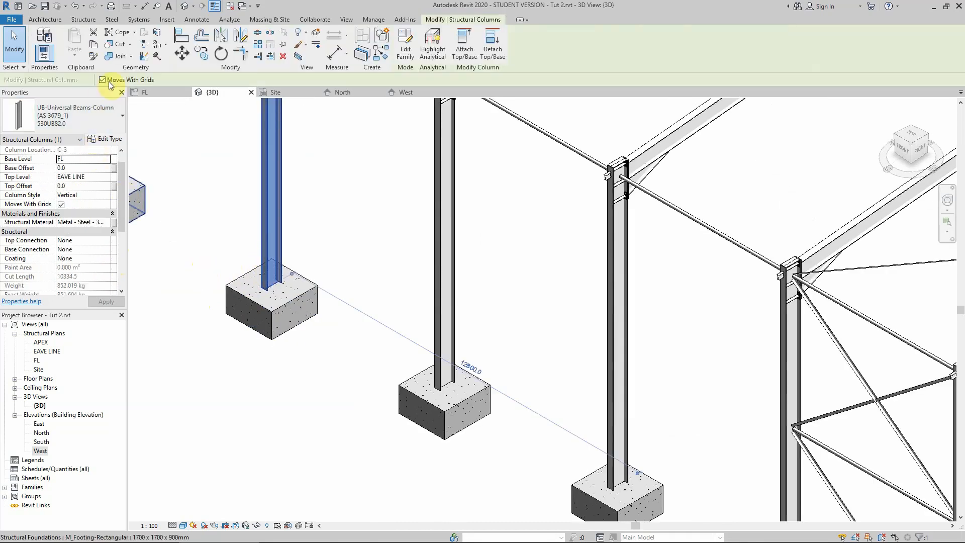
{"action": "left_click", "coordinate": [82, 20]}
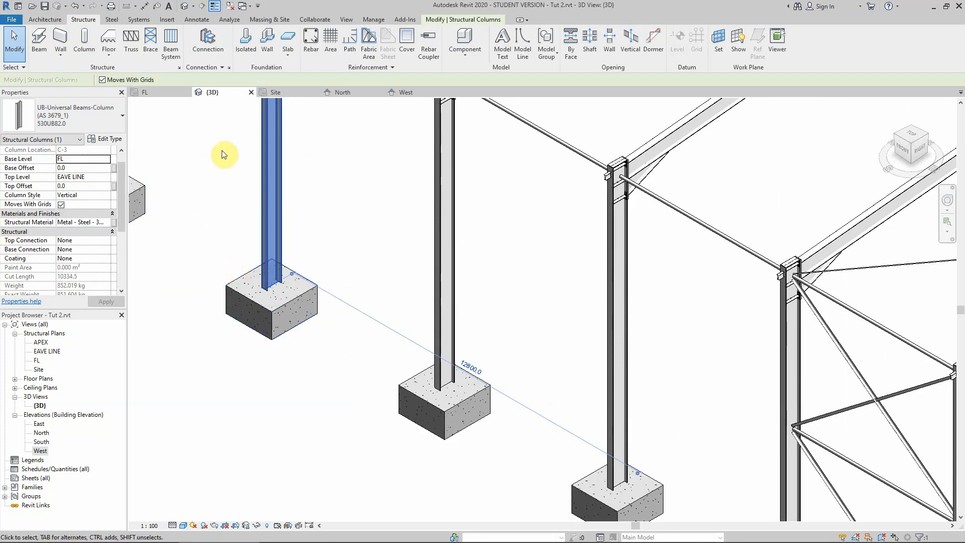
{"action": "left_click", "coordinate": [210, 51]}
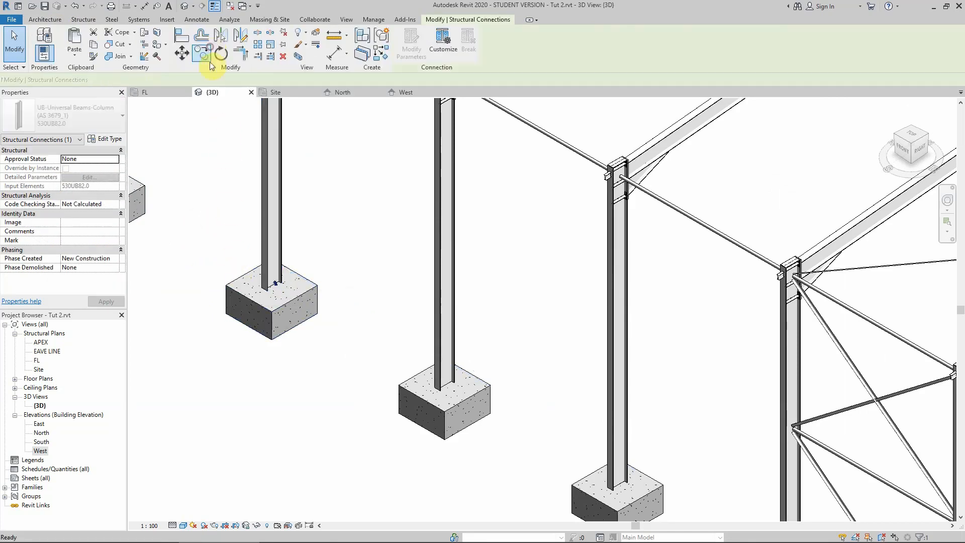
{"action": "left_click", "coordinate": [270, 297]}
Step: Change the column's structural connection type from generic to Base plate
{"action": "scroll", "coordinate": [270, 297], "scroll_direction": "down", "scroll_amount": 5}
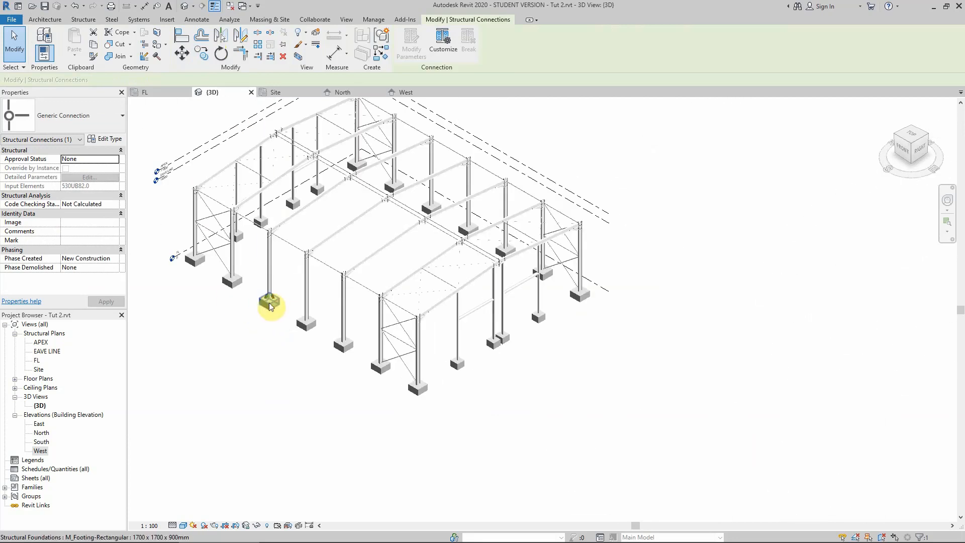
{"action": "scroll", "coordinate": [270, 302], "scroll_direction": "up", "scroll_amount": 4}
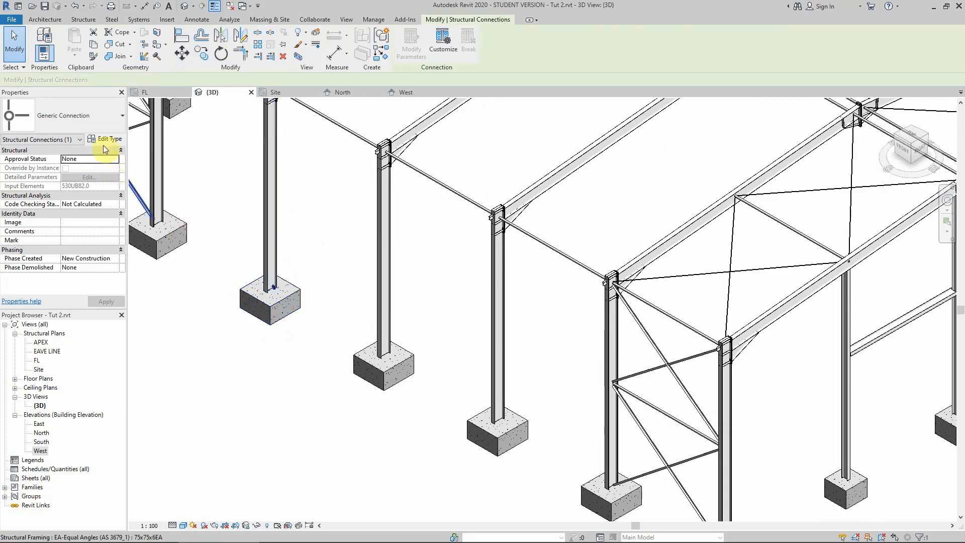
{"action": "left_click", "coordinate": [91, 118]}
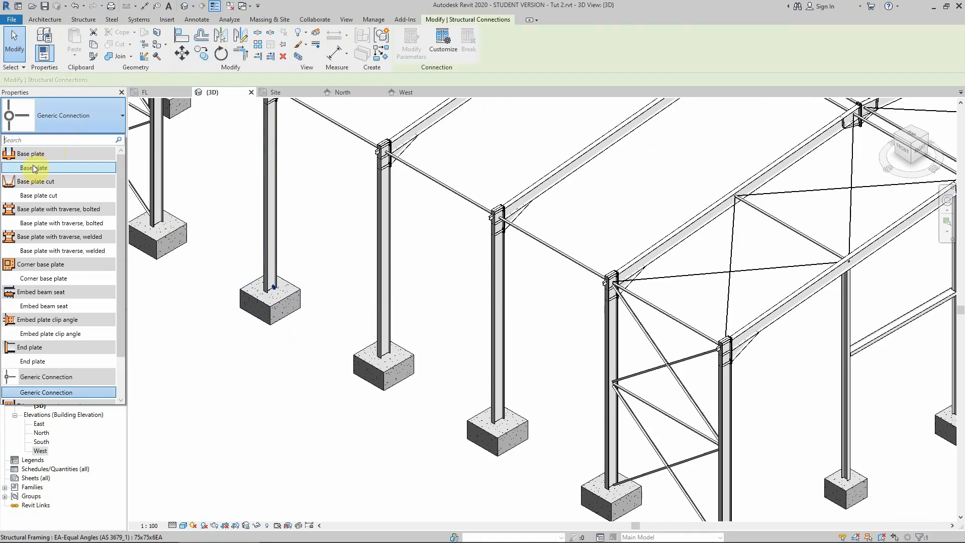
{"action": "mouse_move", "coordinate": [33, 169]}
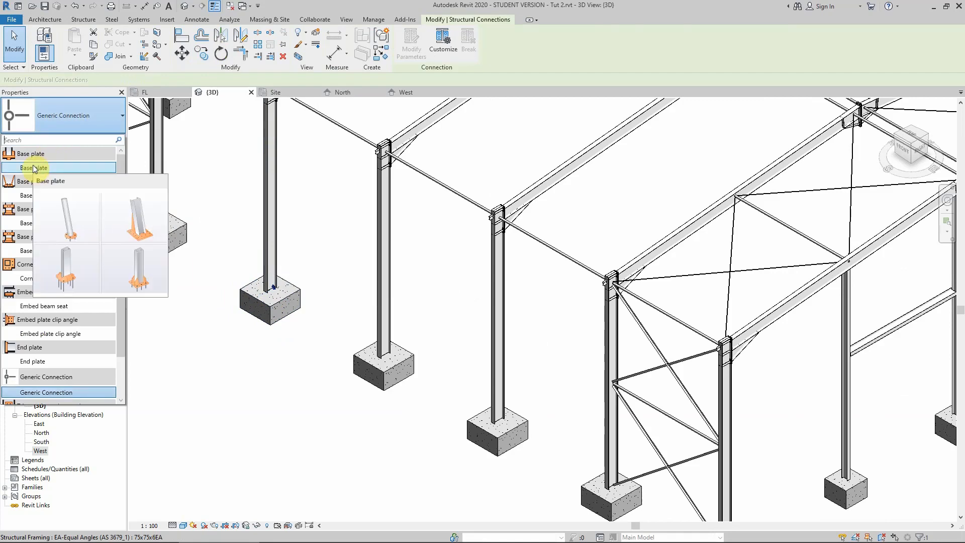
{"action": "left_click", "coordinate": [33, 168]}
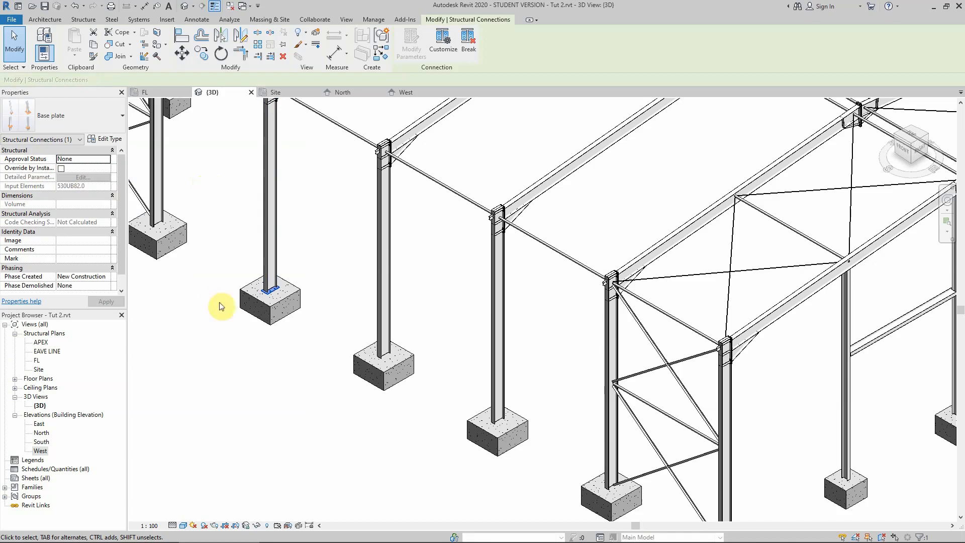
Step: Open the Base plate connection type's parameters for editing at the base plate layout settings
{"action": "scroll", "coordinate": [263, 303], "scroll_direction": "up", "scroll_amount": 5}
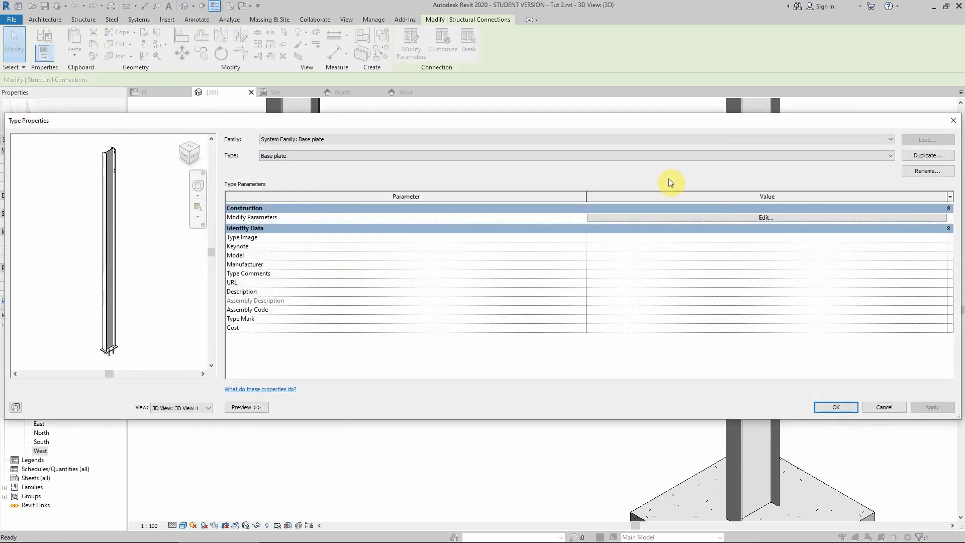
{"action": "left_click", "coordinate": [719, 220]}
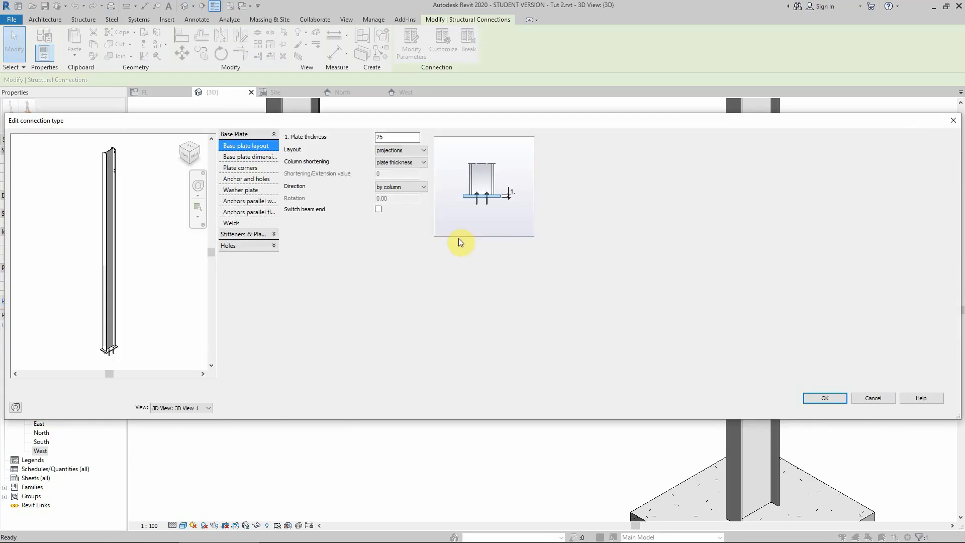
{"action": "left_click", "coordinate": [240, 167]}
{"action": "left_click", "coordinate": [247, 146]}
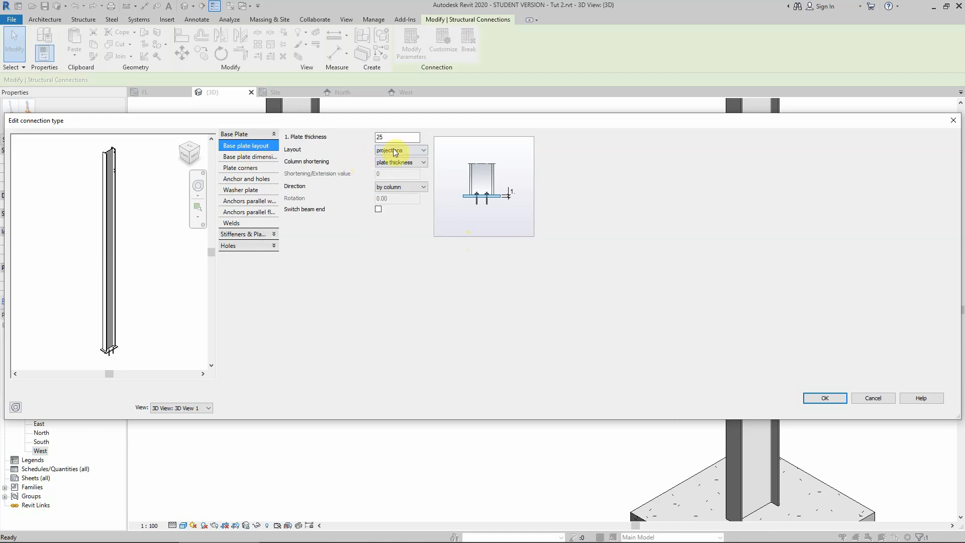
Step: Switch to Word, check the main frames column base connection details in the structure specification, and return to Revit
{"action": "mouse_move", "coordinate": [201, 537]}
{"action": "left_click", "coordinate": [158, 536]}
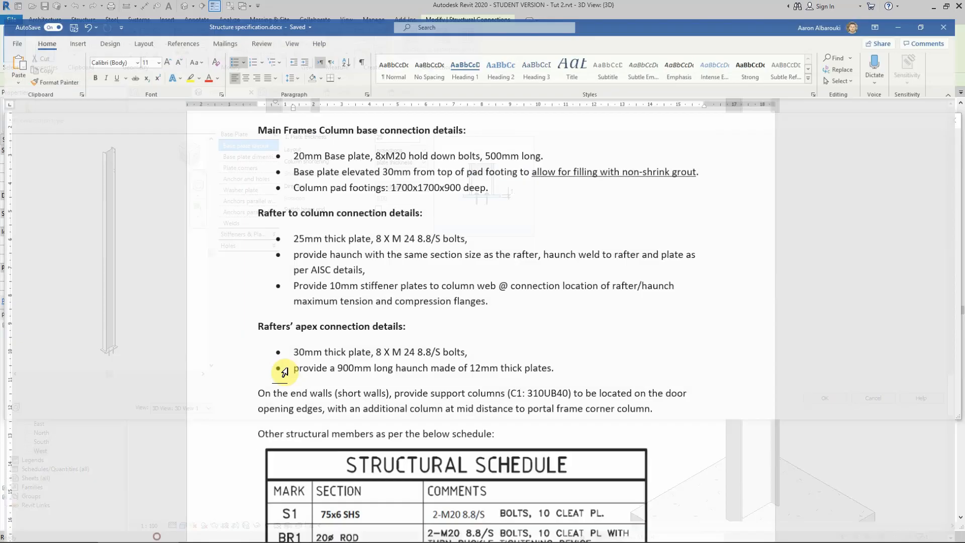
{"action": "scroll", "coordinate": [297, 221], "scroll_direction": "up", "scroll_amount": 1}
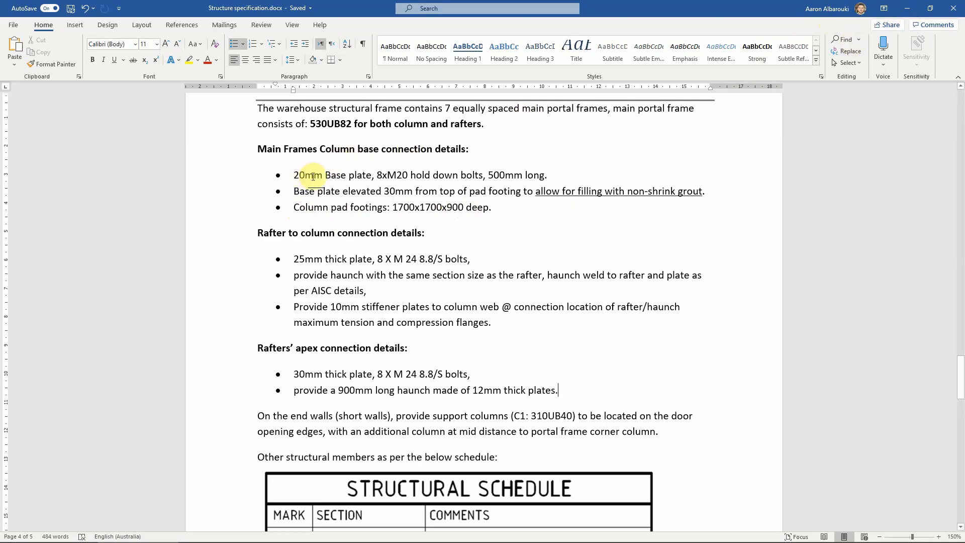
{"action": "left_click", "coordinate": [907, 9]}
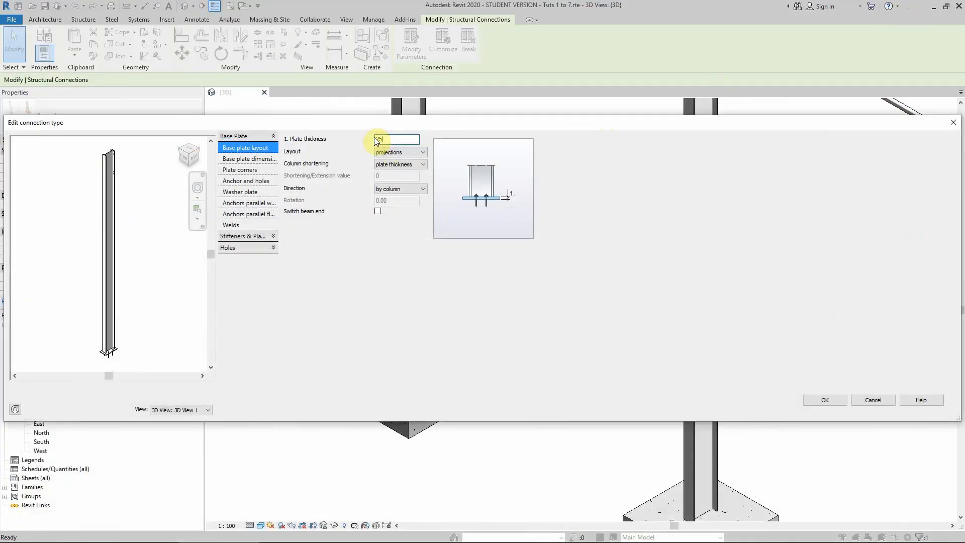
Step: Set the base plate thickness to 20 mm and keep the layout on projections
{"action": "type", "text": "20"}
{"action": "left_click", "coordinate": [390, 154]}
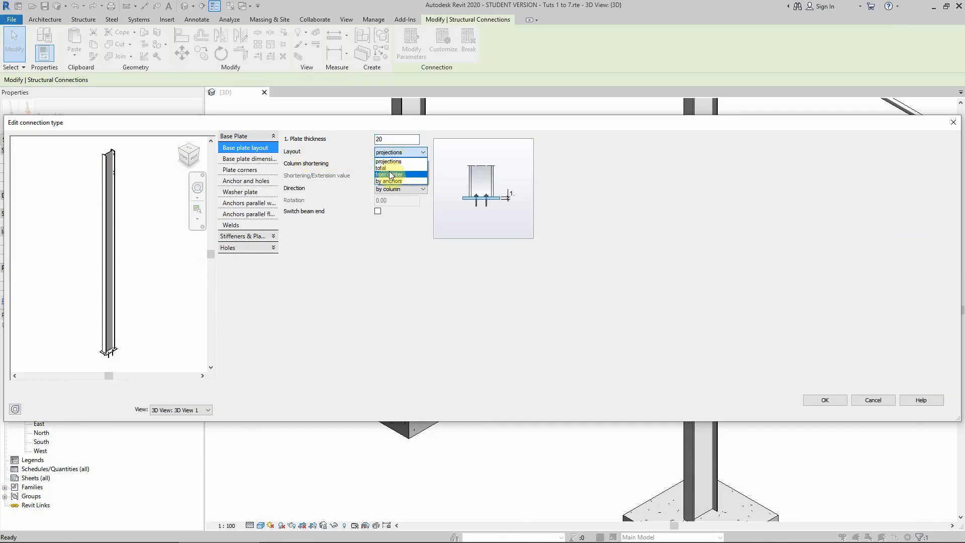
{"action": "left_click", "coordinate": [327, 169]}
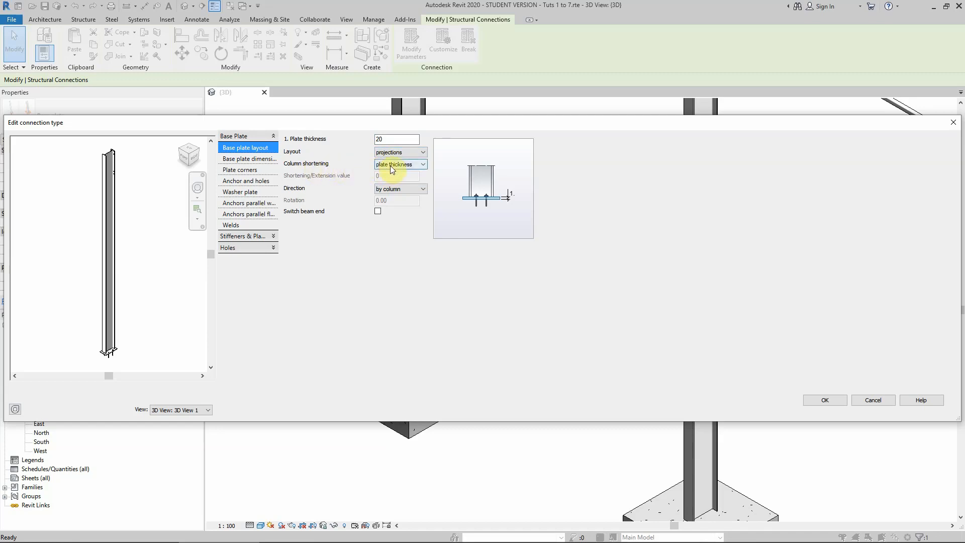
Step: Set the column shortening to value, with a shortening/extension value of 50 mm
{"action": "left_click", "coordinate": [194, 159]}
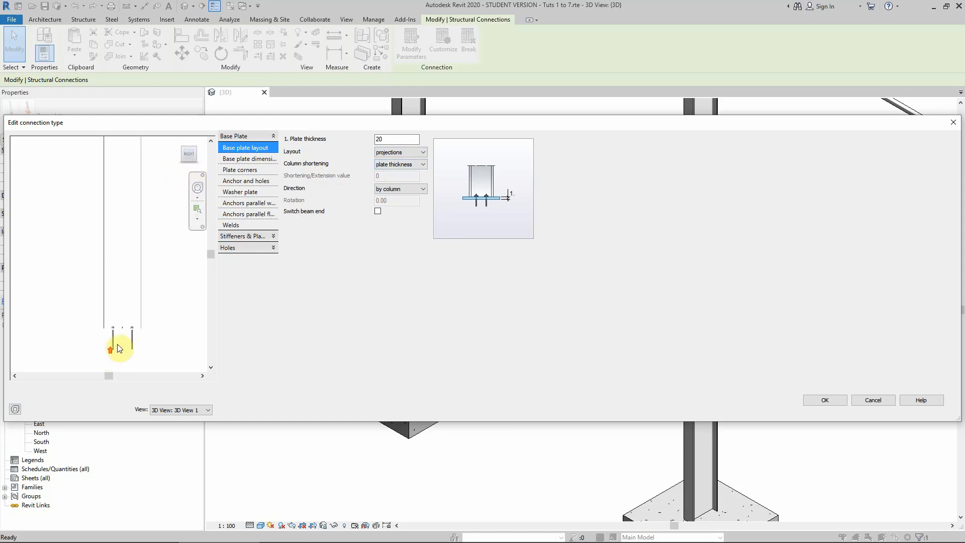
{"action": "scroll", "coordinate": [116, 346], "scroll_direction": "up", "scroll_amount": 5}
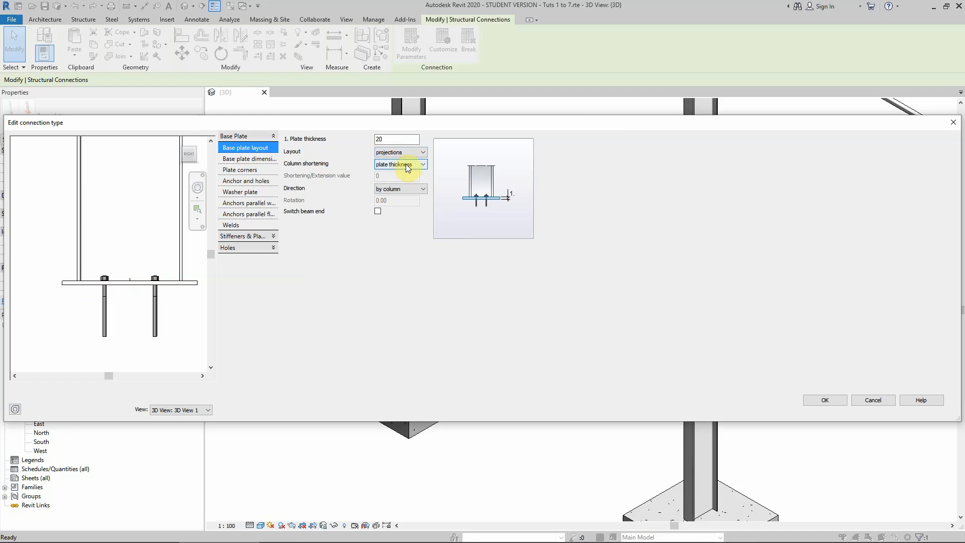
{"action": "left_click", "coordinate": [391, 186]}
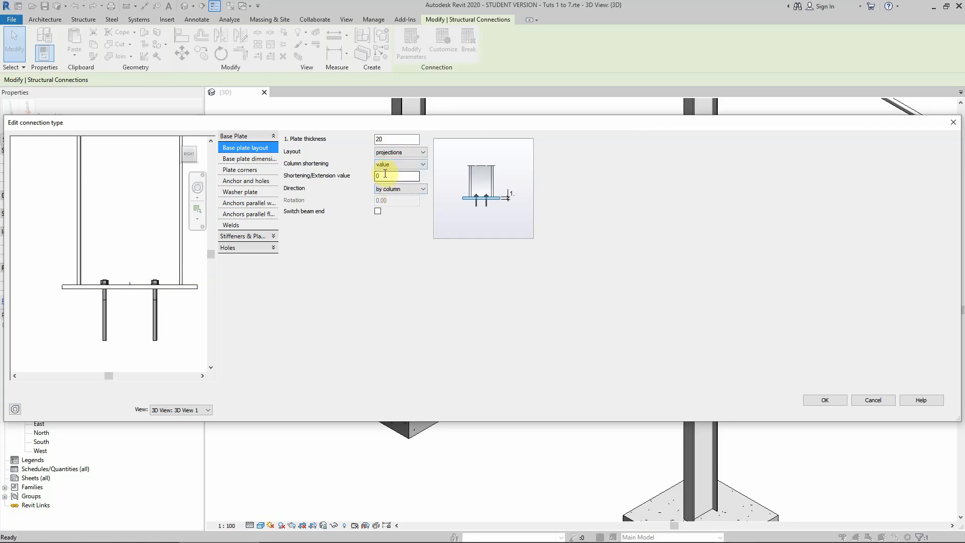
{"action": "double_click", "coordinate": [384, 176]}
{"action": "type", "text": "50"}
{"action": "left_click", "coordinate": [390, 191]}
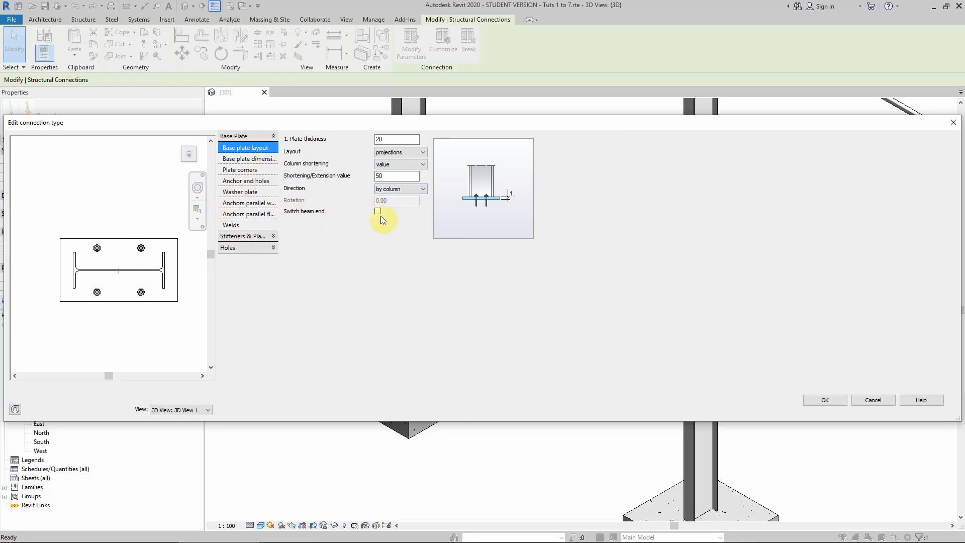
Step: Turn off equal projections in the base plate dimensions so each projection can be set individually
{"action": "left_click", "coordinate": [253, 161]}
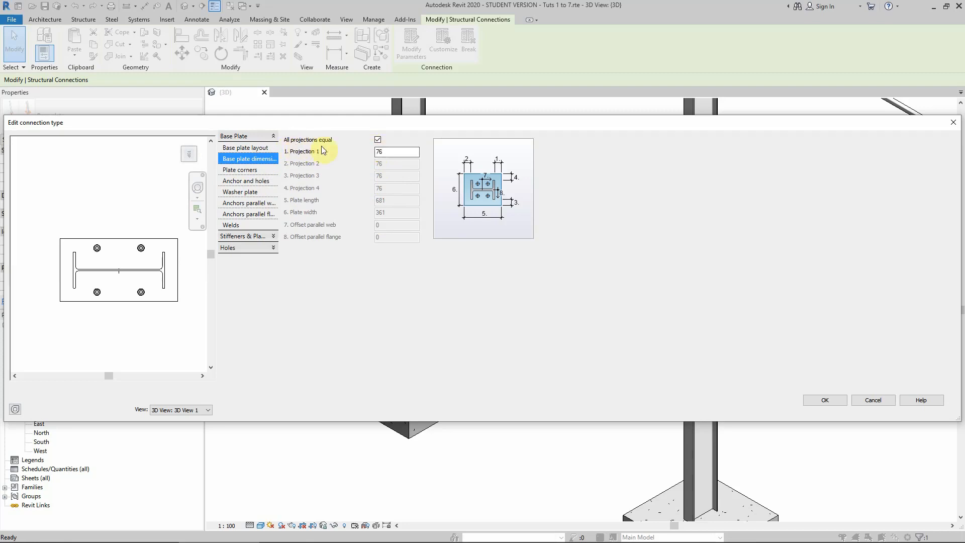
{"action": "left_click", "coordinate": [377, 139]}
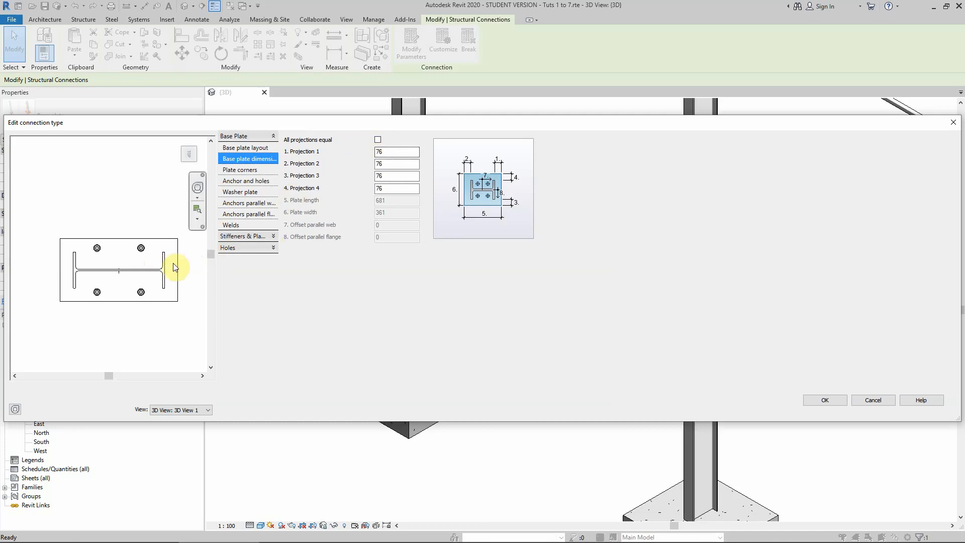
Step: Switch to Foxit Reader to consult the ASI-Bolting and Welding PDF, and return to the connection settings in Revit
{"action": "mouse_move", "coordinate": [231, 538]}
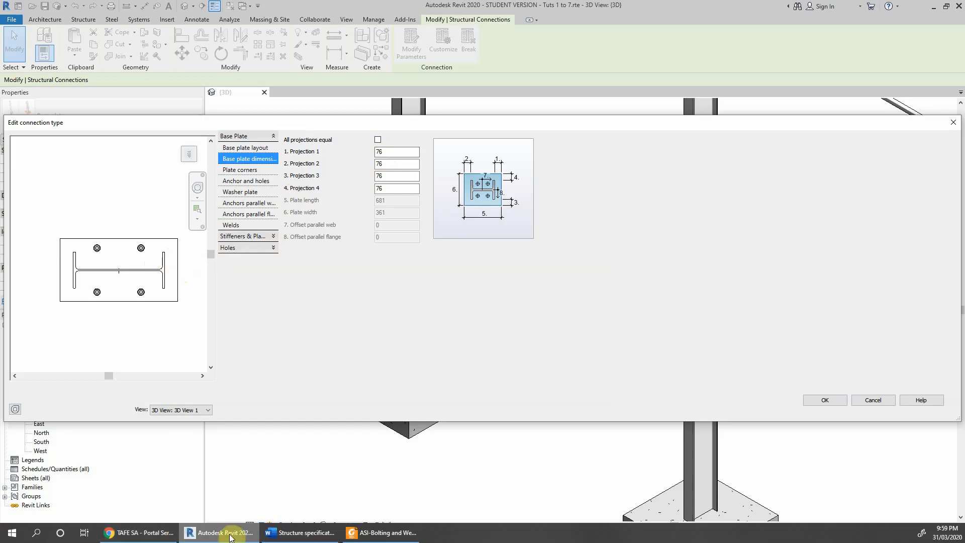
{"action": "left_click", "coordinate": [368, 533]}
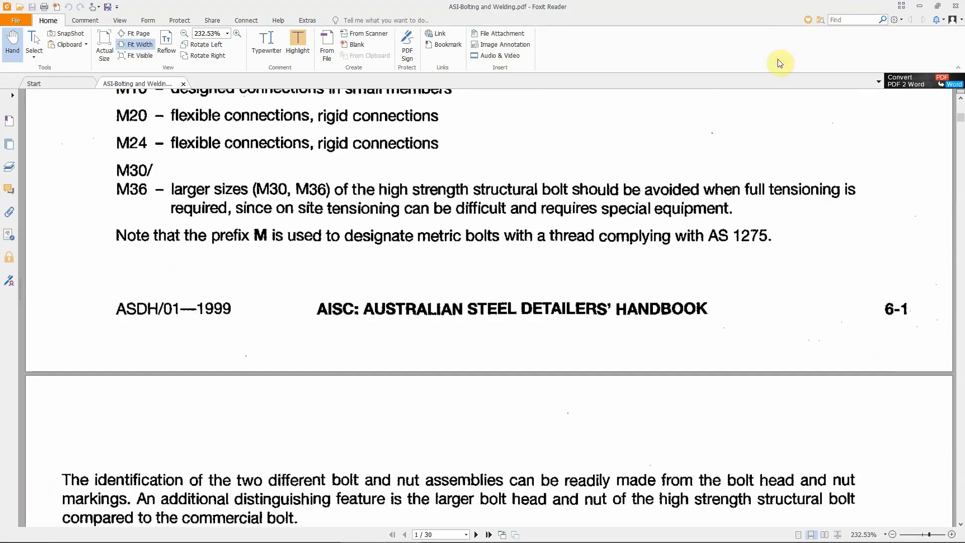
{"action": "left_click", "coordinate": [918, 6]}
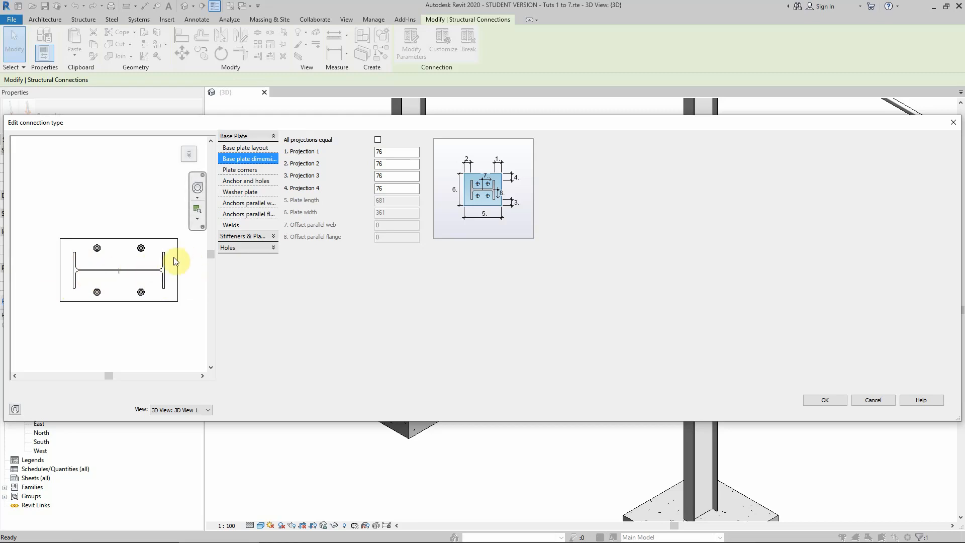
Step: Set base plate Projection 1 and Projection 2 to 80 mm
{"action": "left_click", "coordinate": [394, 153]}
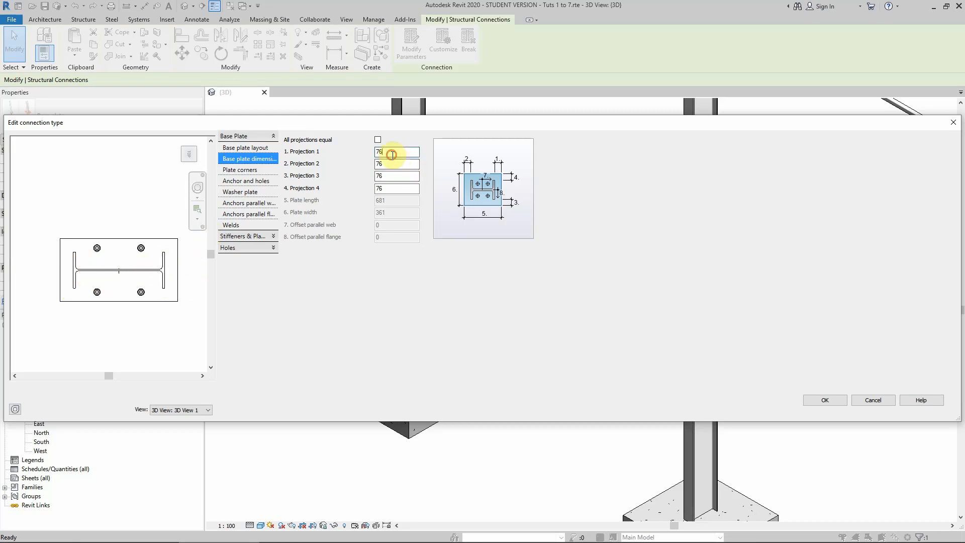
{"action": "double_click", "coordinate": [393, 152]}
{"action": "type", "text": "80"}
{"action": "left_click", "coordinate": [393, 164]}
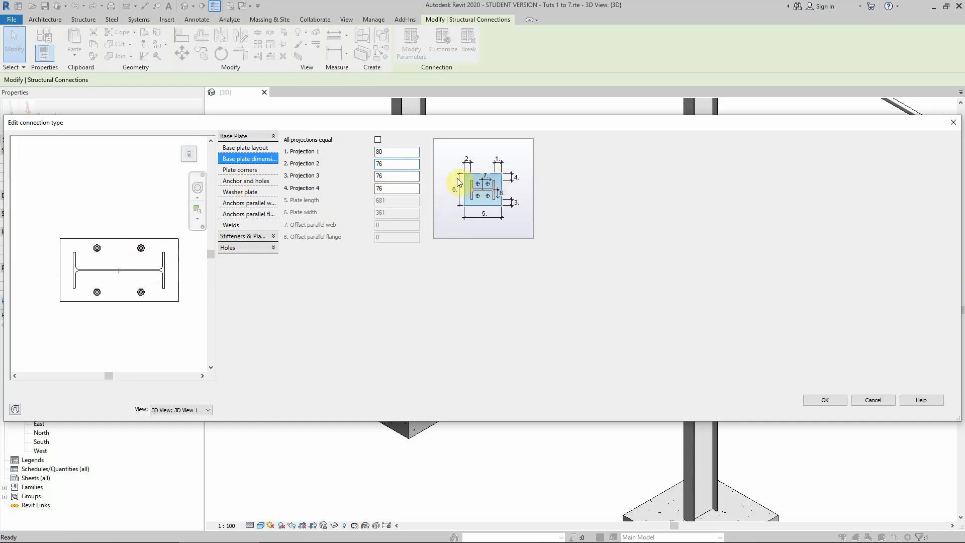
{"action": "double_click", "coordinate": [373, 164]}
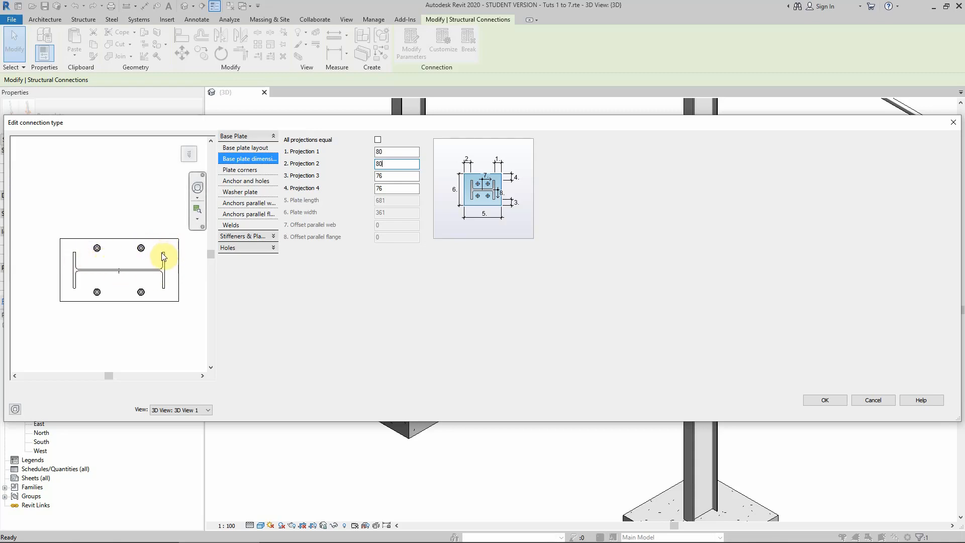
Step: Set base plate Projection 3 and Projection 4 to 10 mm and apply them to the preview
{"action": "double_click", "coordinate": [386, 177]}
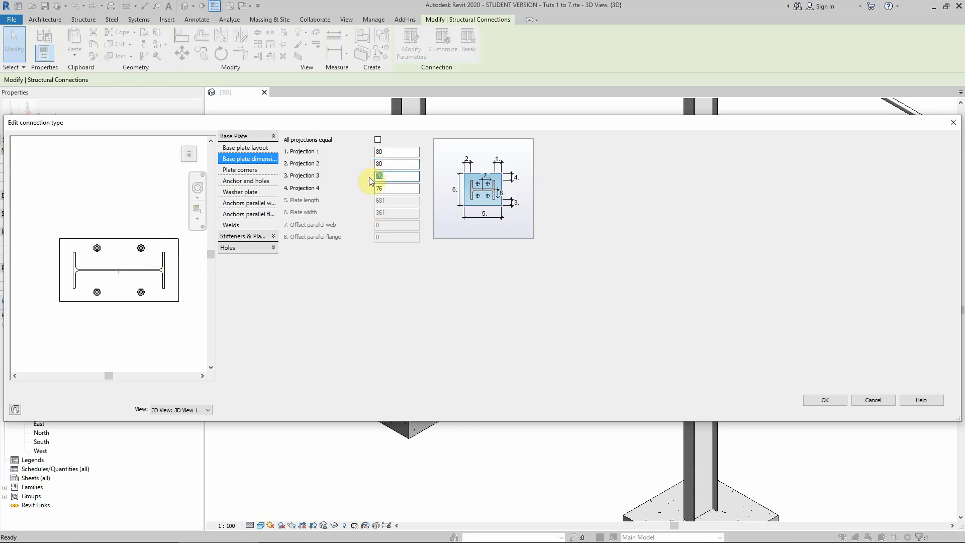
{"action": "type", "text": "10"}
{"action": "double_click", "coordinate": [380, 188]}
{"action": "type", "text": "10"}
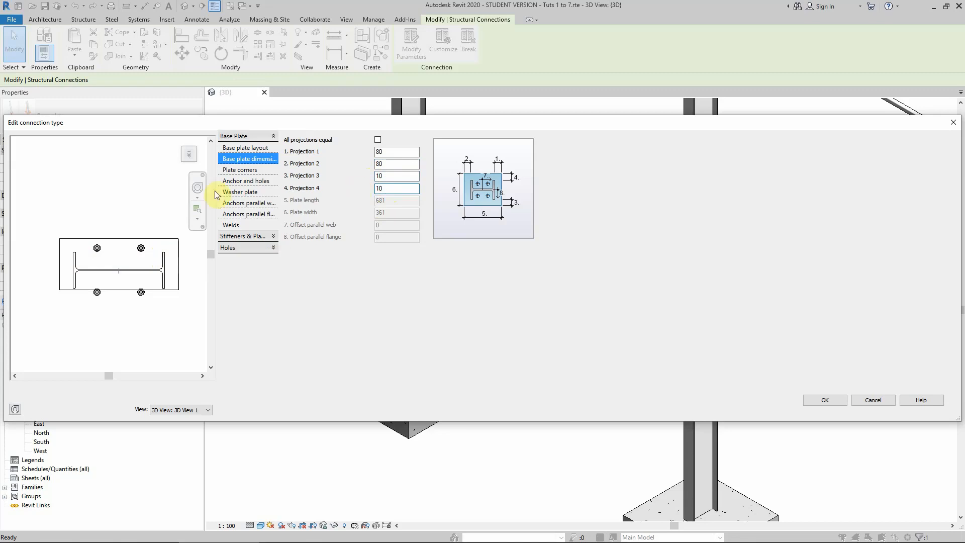
{"action": "left_click", "coordinate": [113, 197]}
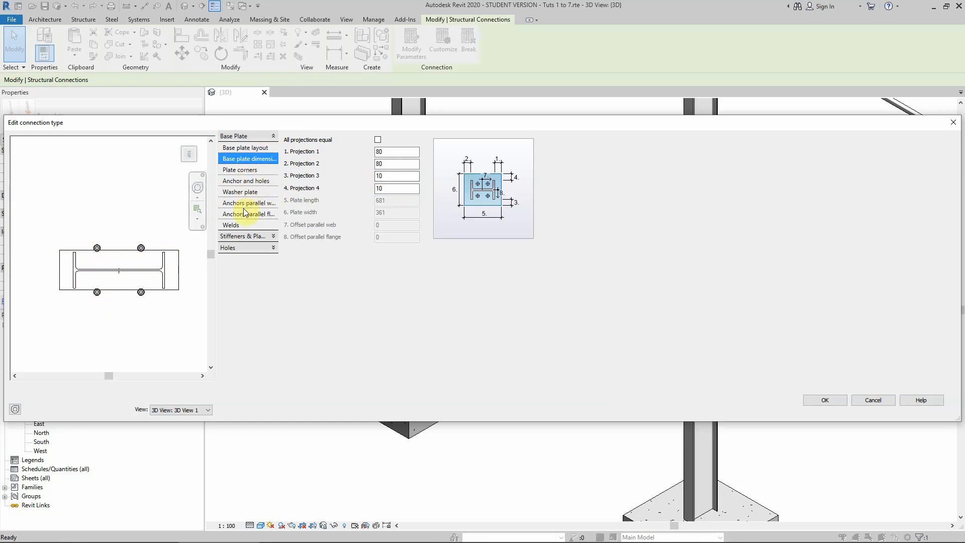
Step: Look over the plate corner settings, then change the base plate's anchor type to HOLDING DOWN BOLTS
{"action": "left_click", "coordinate": [240, 171]}
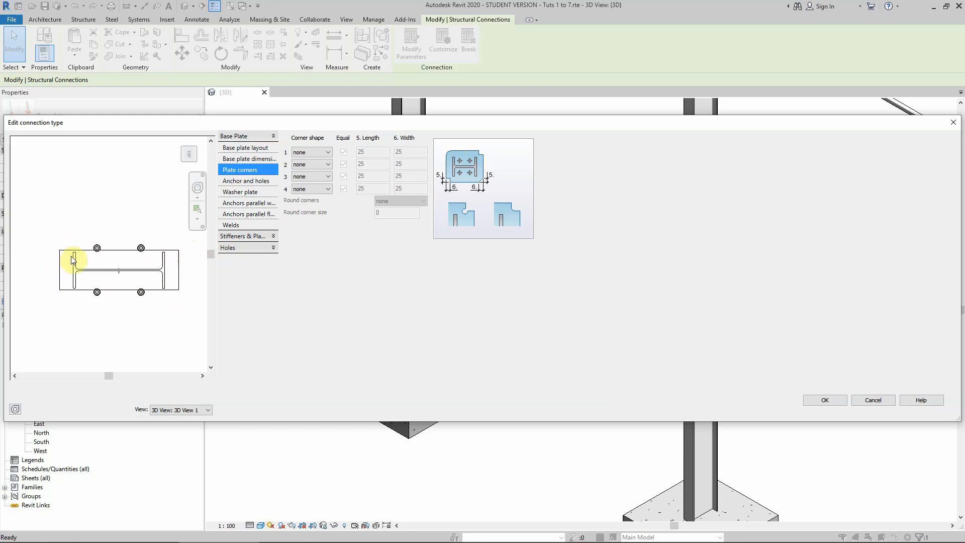
{"action": "left_click", "coordinate": [252, 182]}
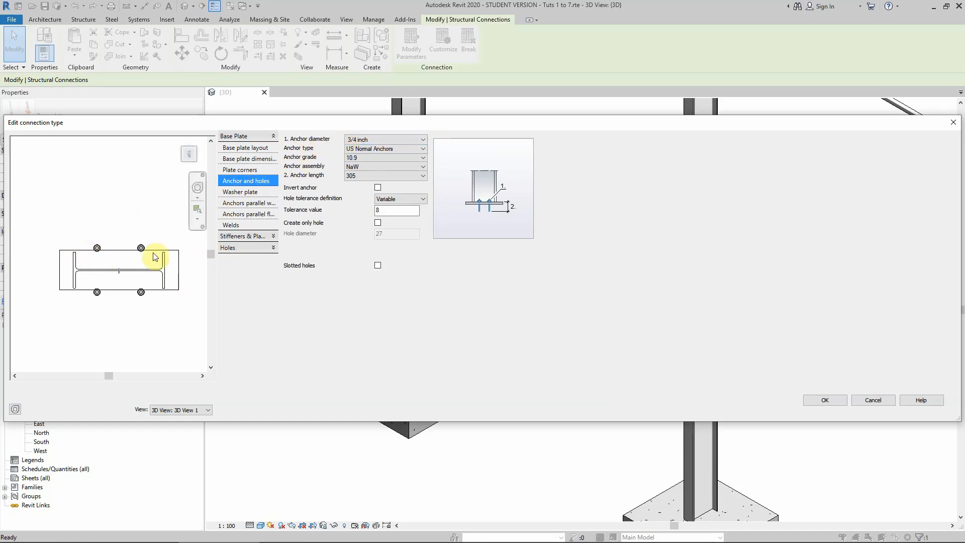
{"action": "left_click", "coordinate": [375, 149]}
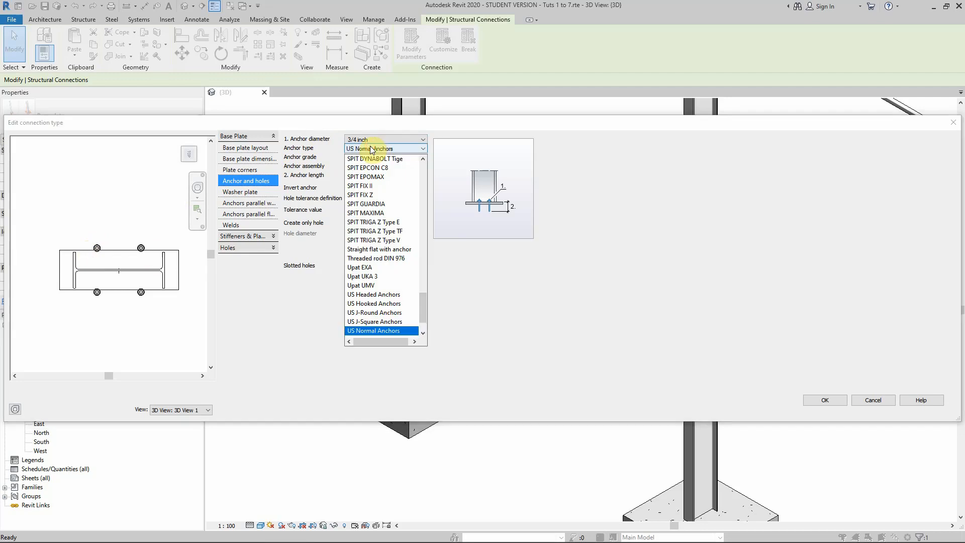
{"action": "scroll", "coordinate": [382, 231], "scroll_direction": "up", "scroll_amount": 10}
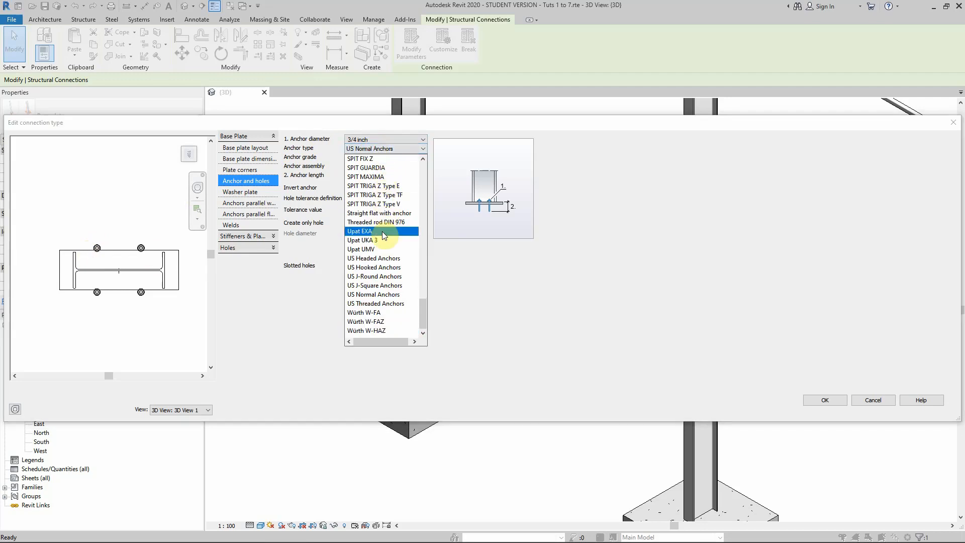
{"action": "scroll", "coordinate": [383, 234], "scroll_direction": "up", "scroll_amount": 8}
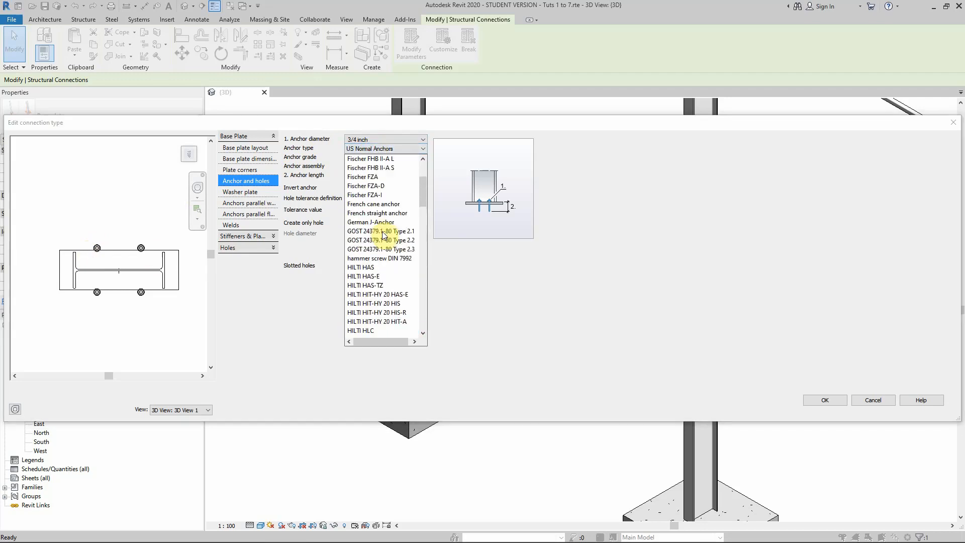
{"action": "scroll", "coordinate": [366, 269], "scroll_direction": "up", "scroll_amount": 2}
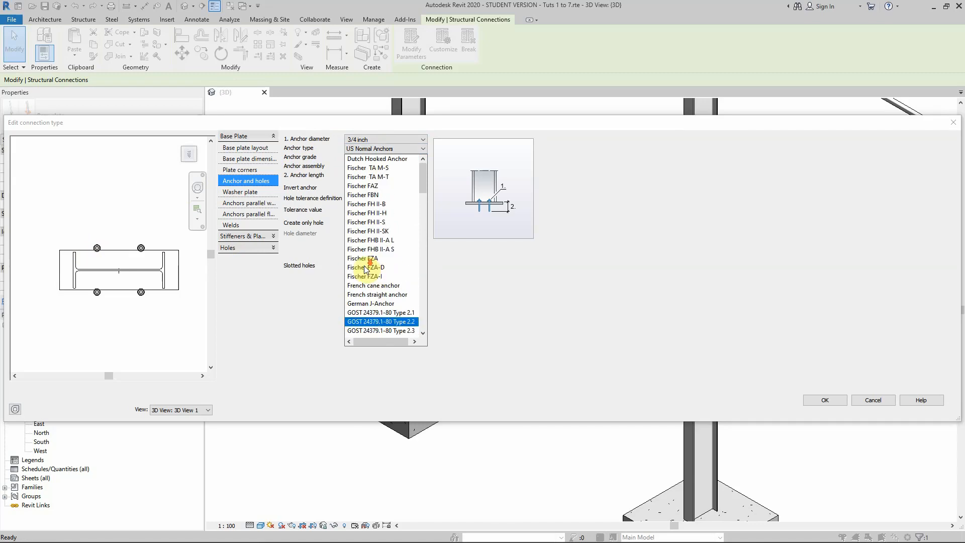
{"action": "scroll", "coordinate": [366, 272], "scroll_direction": "down", "scroll_amount": 5}
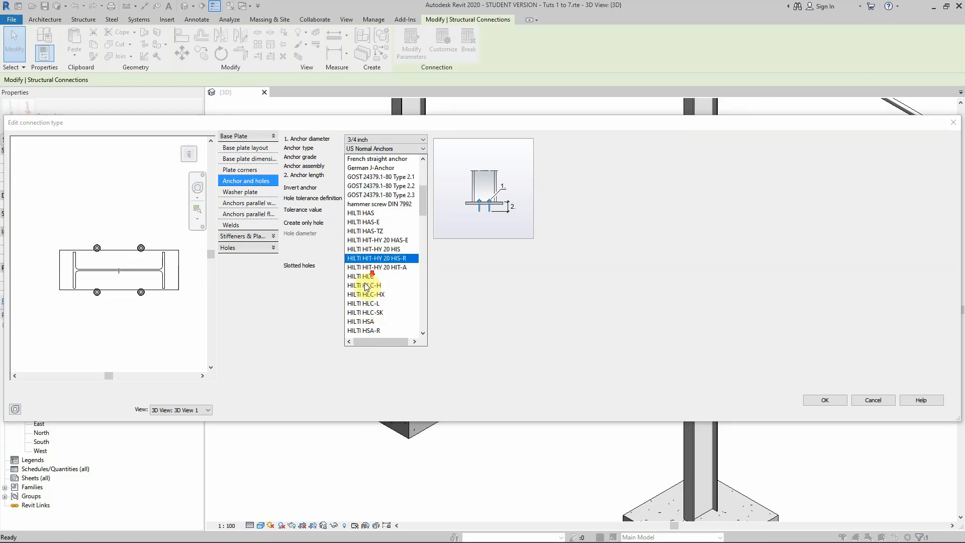
{"action": "scroll", "coordinate": [366, 286], "scroll_direction": "down", "scroll_amount": 10}
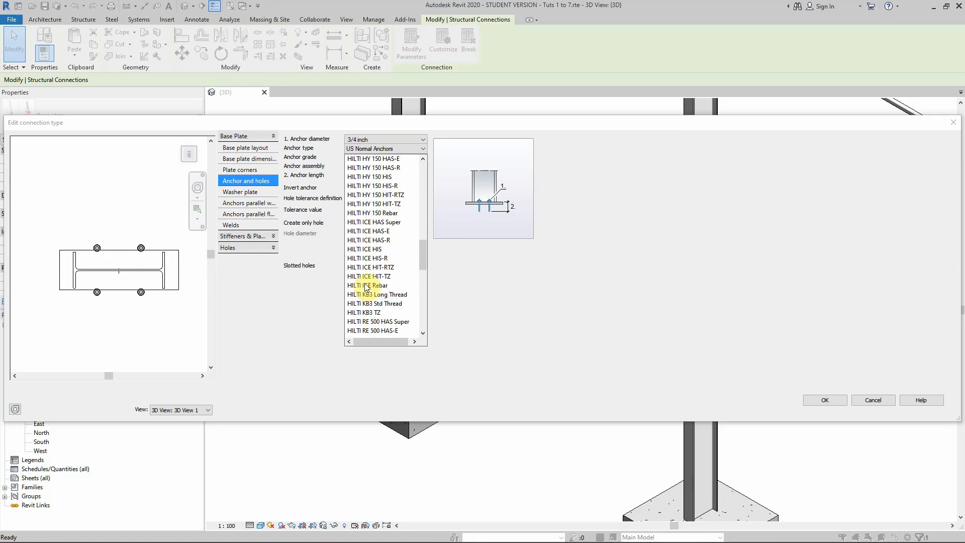
{"action": "scroll", "coordinate": [369, 284], "scroll_direction": "down", "scroll_amount": 6}
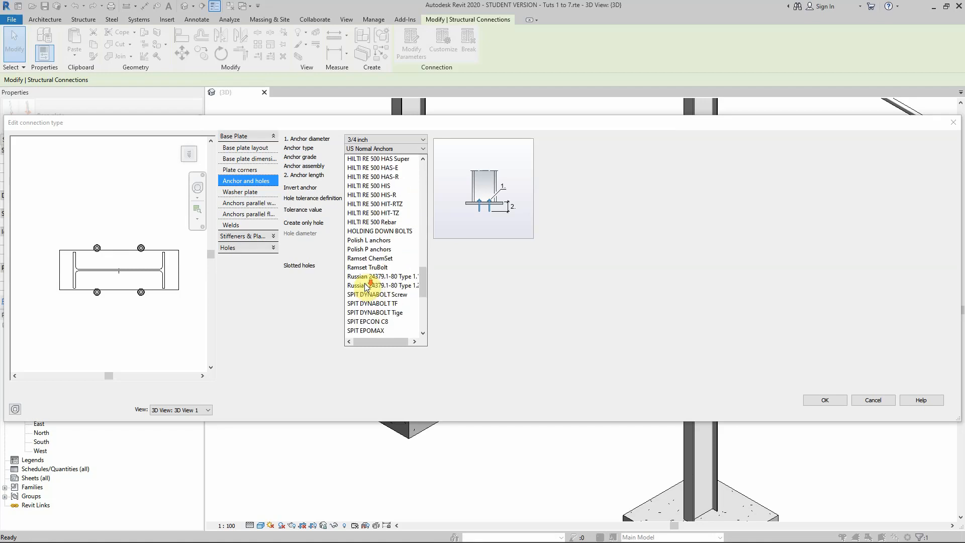
{"action": "left_click", "coordinate": [355, 230]}
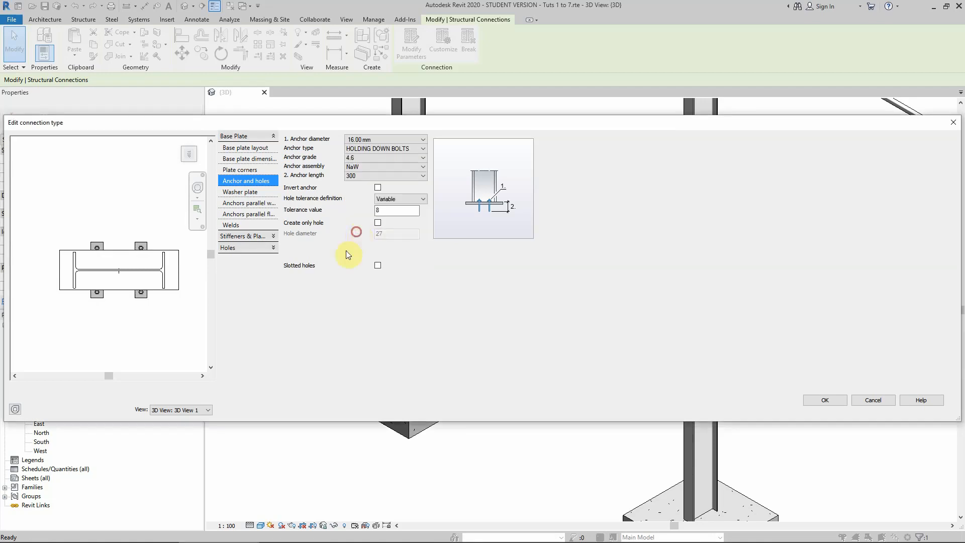
Step: Set the anchor diameter of the holding down bolts to 20 mm
{"action": "left_click", "coordinate": [372, 148]}
{"action": "left_click", "coordinate": [357, 132]}
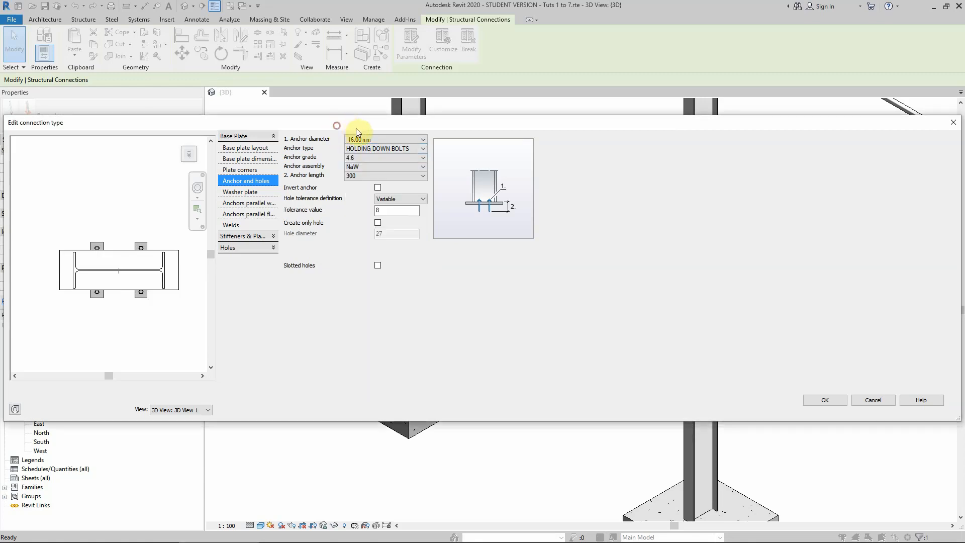
{"action": "left_click", "coordinate": [357, 136]}
{"action": "left_click", "coordinate": [365, 167]}
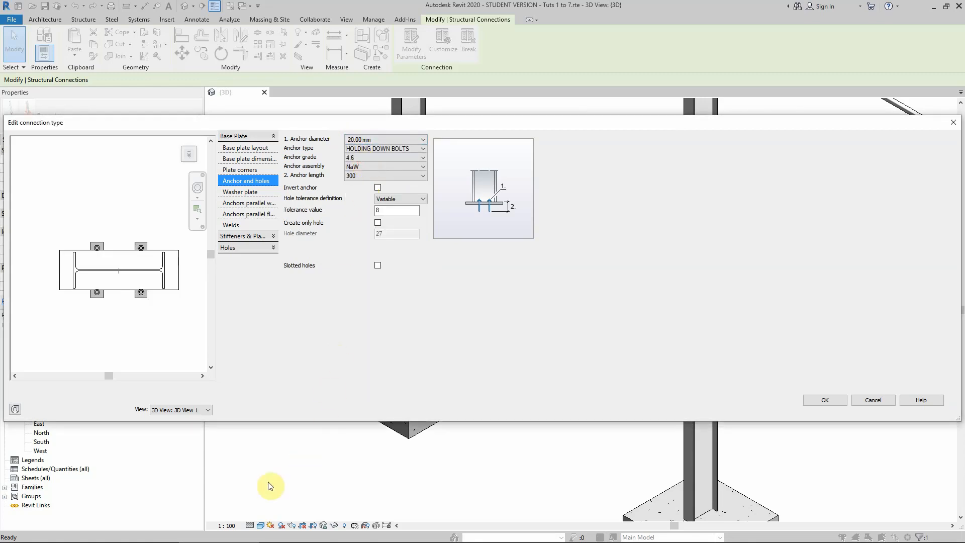
Step: Switch to Word to check the hold down bolt requirements for the main frame column bases, and return to the connection settings in Revit
{"action": "left_click", "coordinate": [323, 534]}
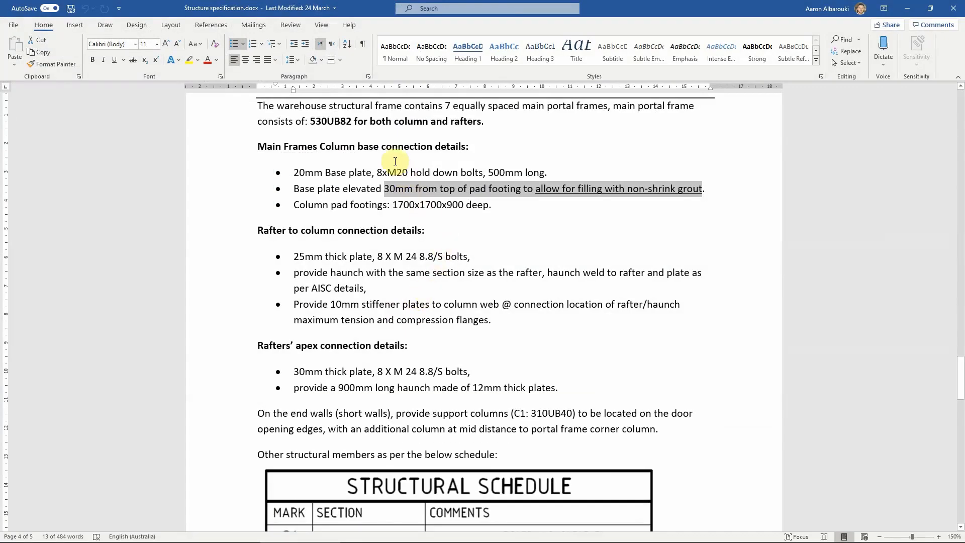
{"action": "left_click_drag", "start_coordinate": [377, 173], "coordinate": [406, 173]}
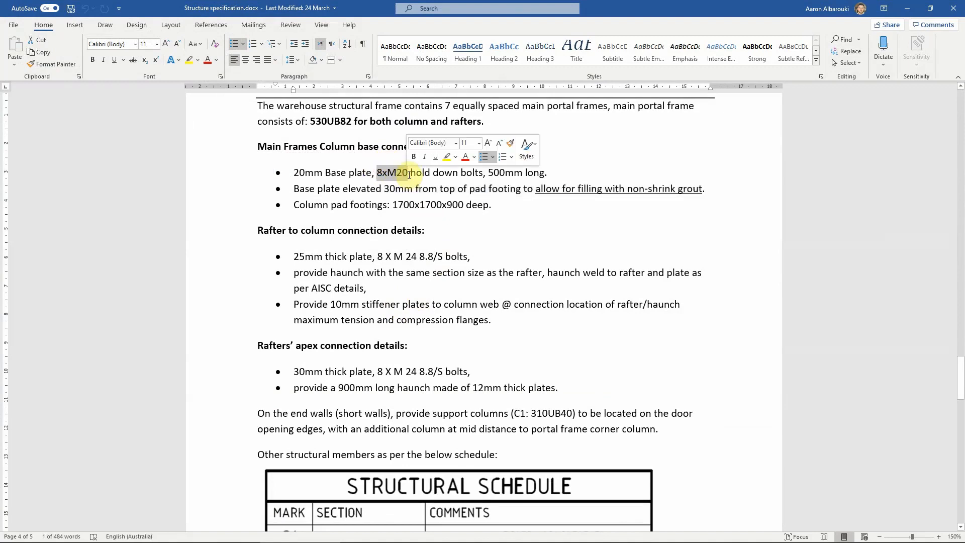
{"action": "left_click", "coordinate": [908, 9]}
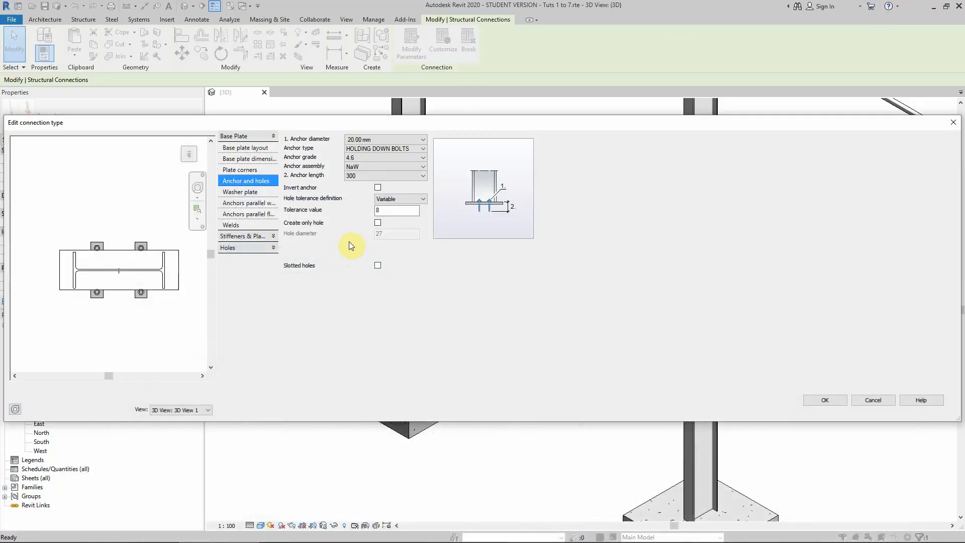
Step: Show the anchors in side elevation in the preview and set the anchor length to 500 mm
{"action": "left_click", "coordinate": [181, 161]}
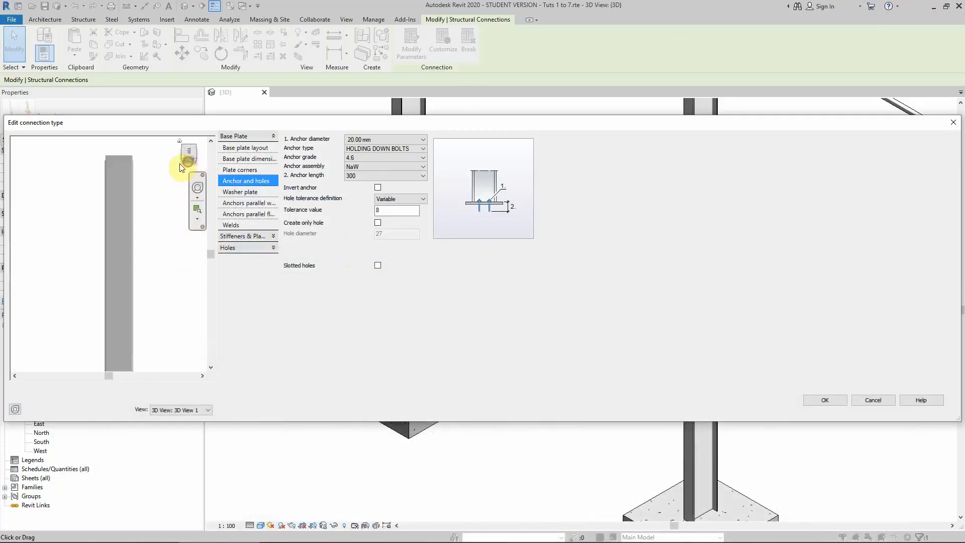
{"action": "scroll", "coordinate": [149, 268], "scroll_direction": "up", "scroll_amount": 6}
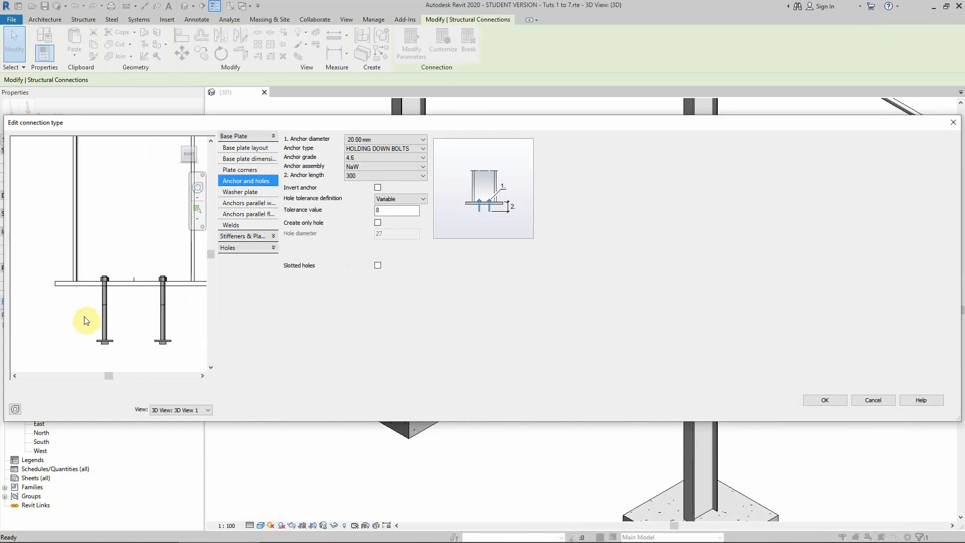
{"action": "left_click", "coordinate": [372, 176]}
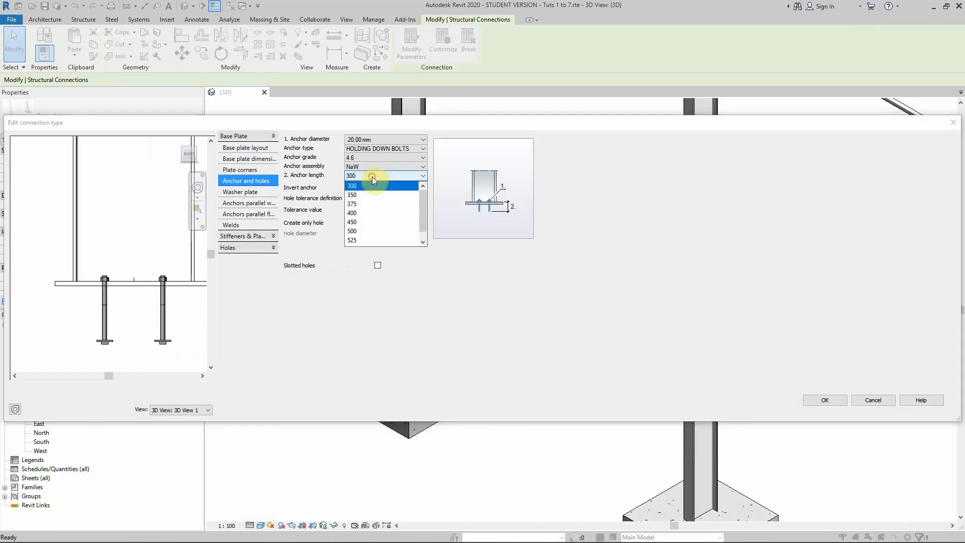
{"action": "left_click", "coordinate": [363, 221]}
{"action": "scroll", "coordinate": [133, 261], "scroll_direction": "down", "scroll_amount": 4}
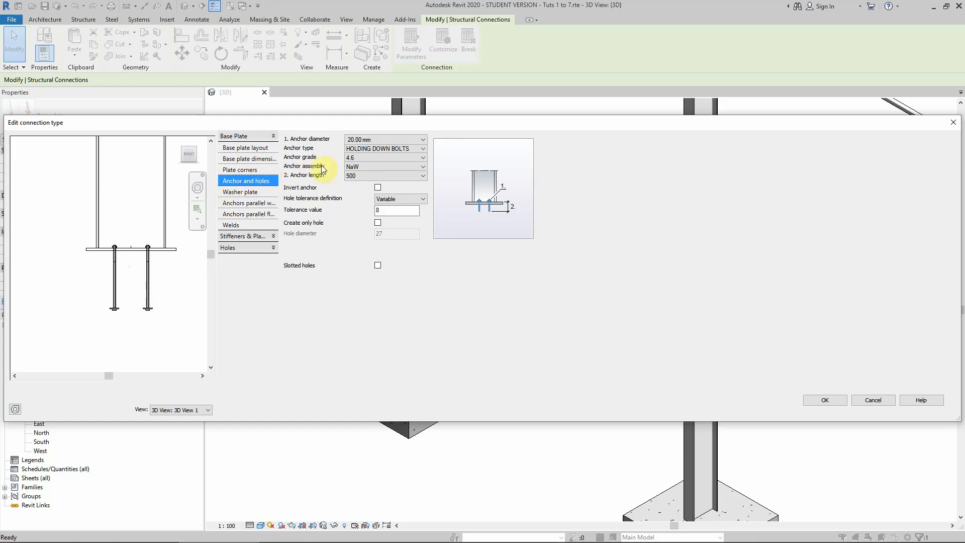
Step: Check the available anchor grade, assembly and length options without changing them
{"action": "left_click", "coordinate": [363, 158]}
{"action": "left_click", "coordinate": [363, 158]}
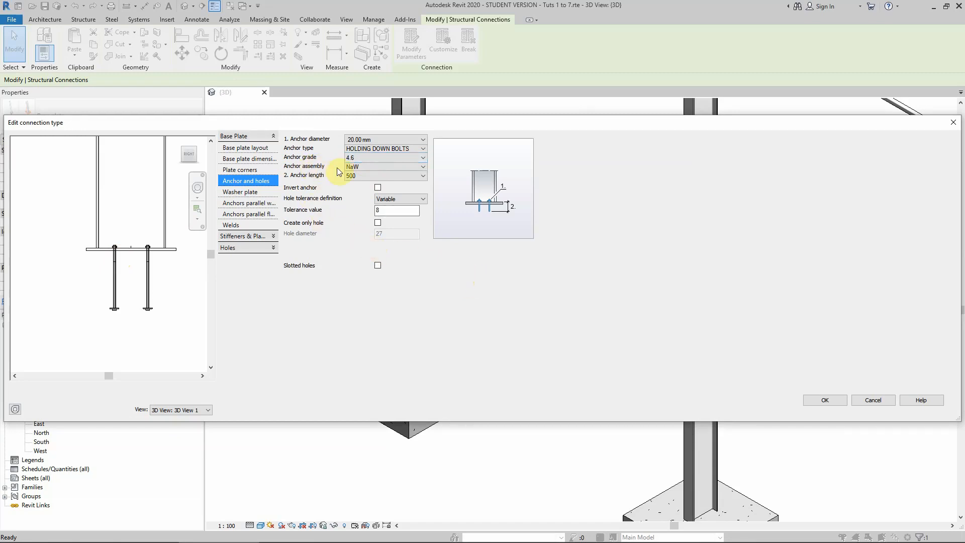
{"action": "left_click", "coordinate": [356, 167]}
{"action": "left_click", "coordinate": [356, 174]}
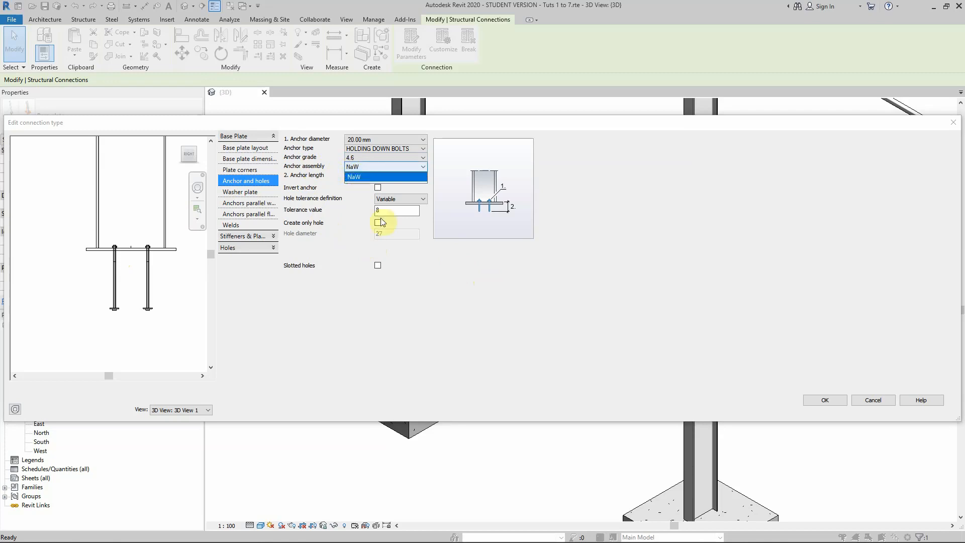
{"action": "left_click", "coordinate": [363, 177]}
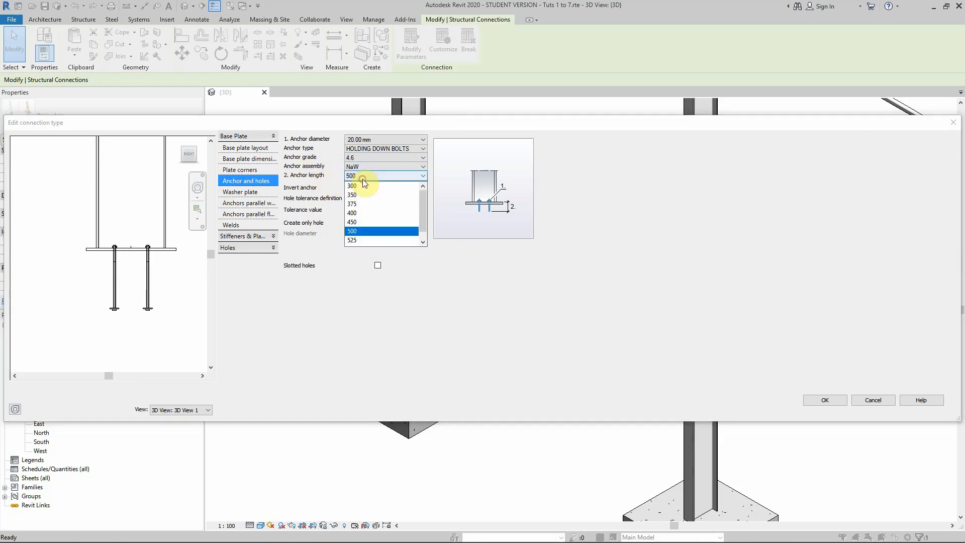
{"action": "left_click", "coordinate": [454, 309]}
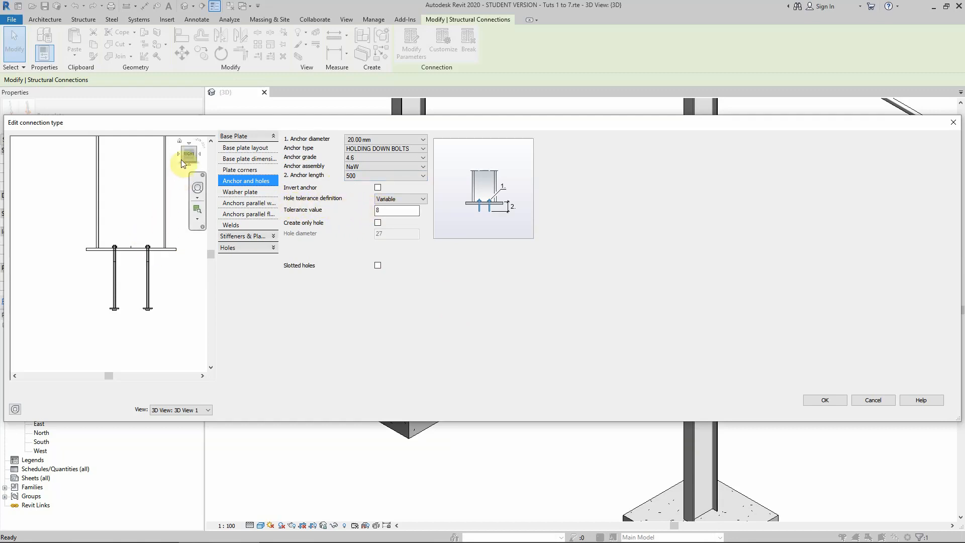
Step: Show the base plate from above in the preview and open the anchor hole tolerance value for editing
{"action": "left_click", "coordinate": [188, 143]}
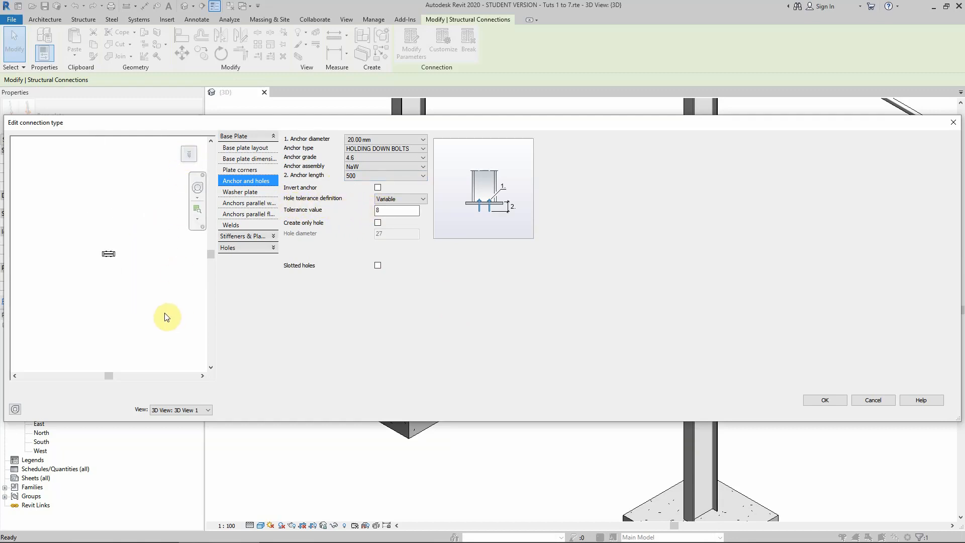
{"action": "scroll", "coordinate": [103, 254], "scroll_direction": "up", "scroll_amount": 5}
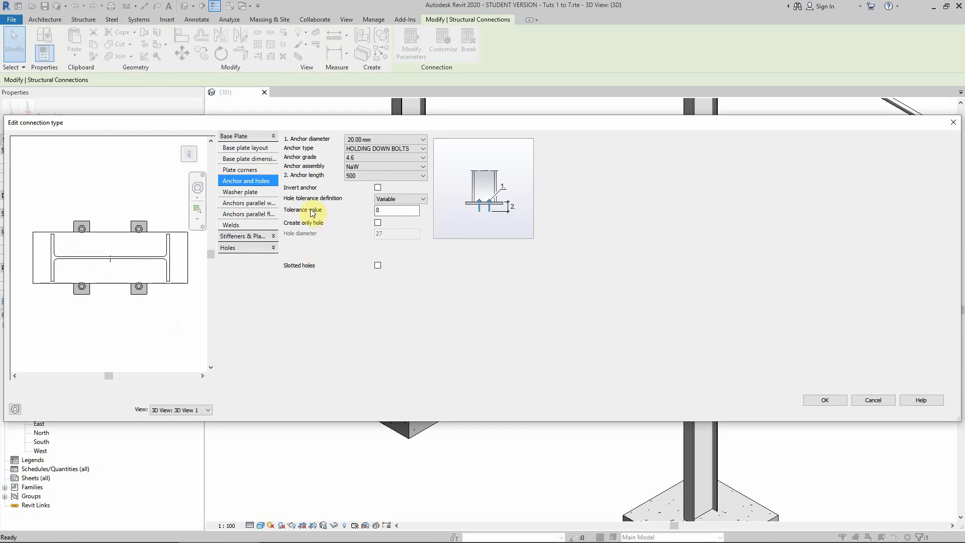
{"action": "left_click_drag", "start_coordinate": [385, 210], "coordinate": [369, 211]}
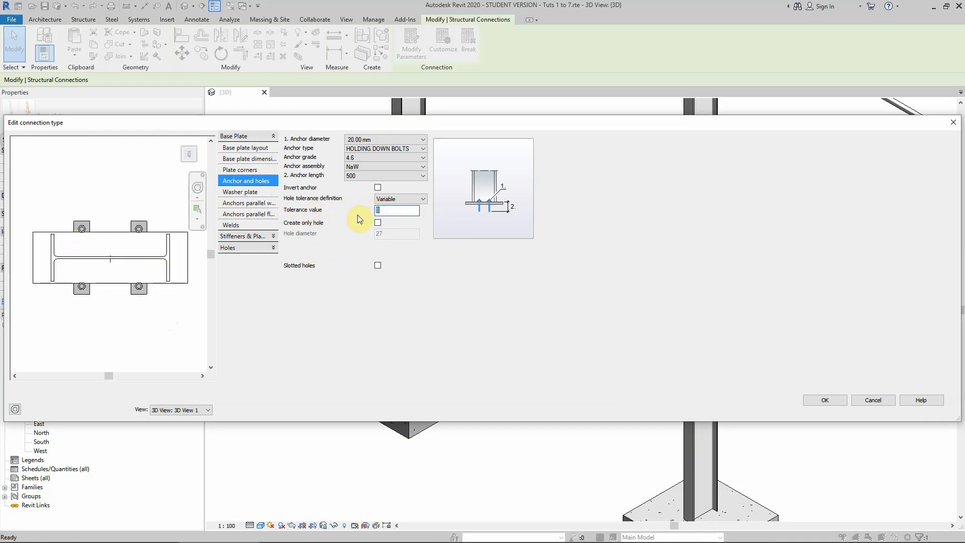
Step: Switch to the ASI bolting and welding PDF in Foxit Reader and look up the bolt hole clearance for base plates
{"action": "mouse_move", "coordinate": [246, 539]}
{"action": "left_click", "coordinate": [351, 533]}
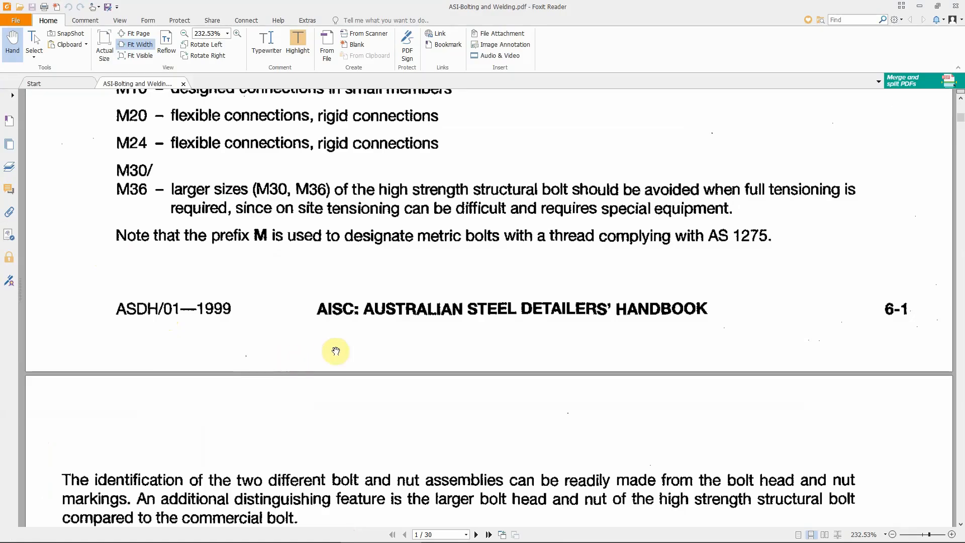
{"action": "scroll", "coordinate": [388, 293], "scroll_direction": "down", "scroll_amount": 3, "text": "ctrl"}
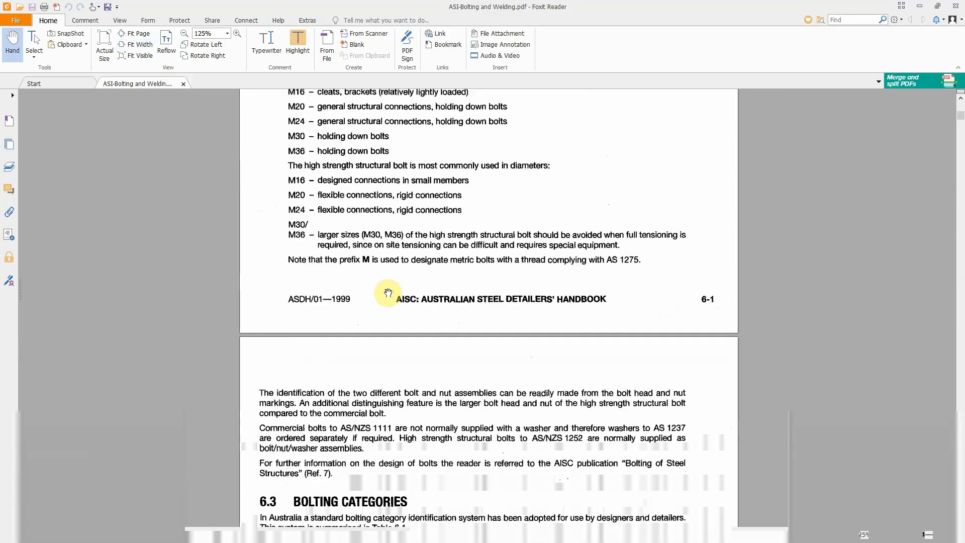
{"action": "scroll", "coordinate": [387, 293], "scroll_direction": "down", "scroll_amount": 20}
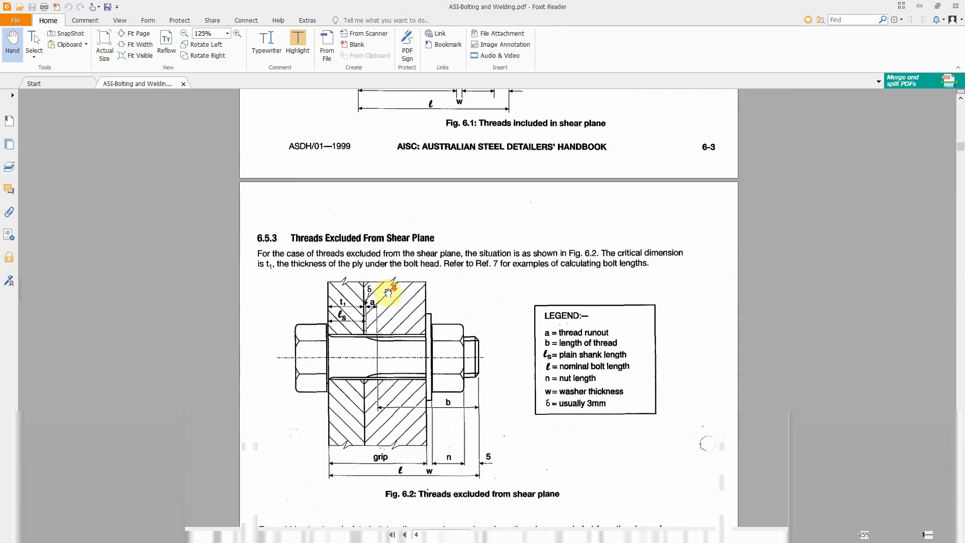
{"action": "scroll", "coordinate": [388, 292], "scroll_direction": "down", "scroll_amount": 20}
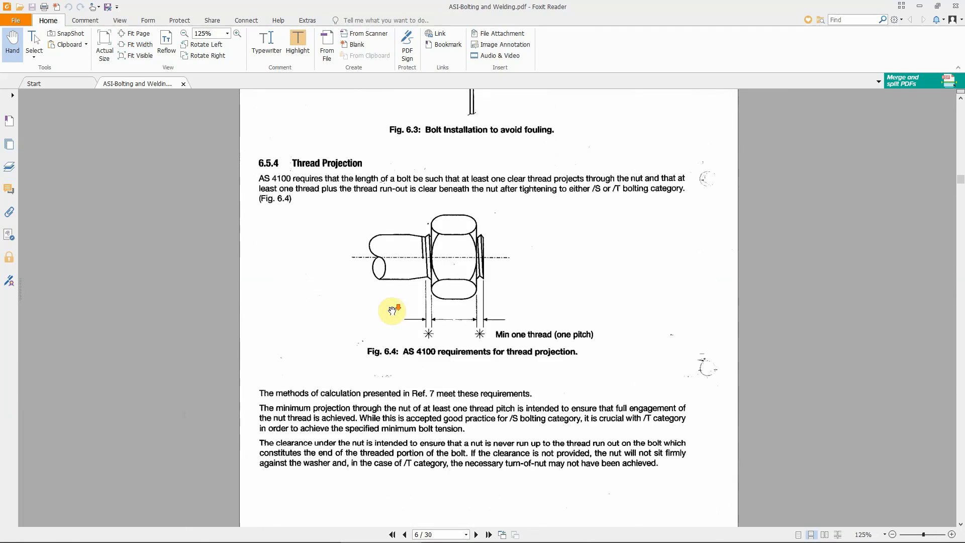
{"action": "scroll", "coordinate": [392, 310], "scroll_direction": "down", "scroll_amount": 15}
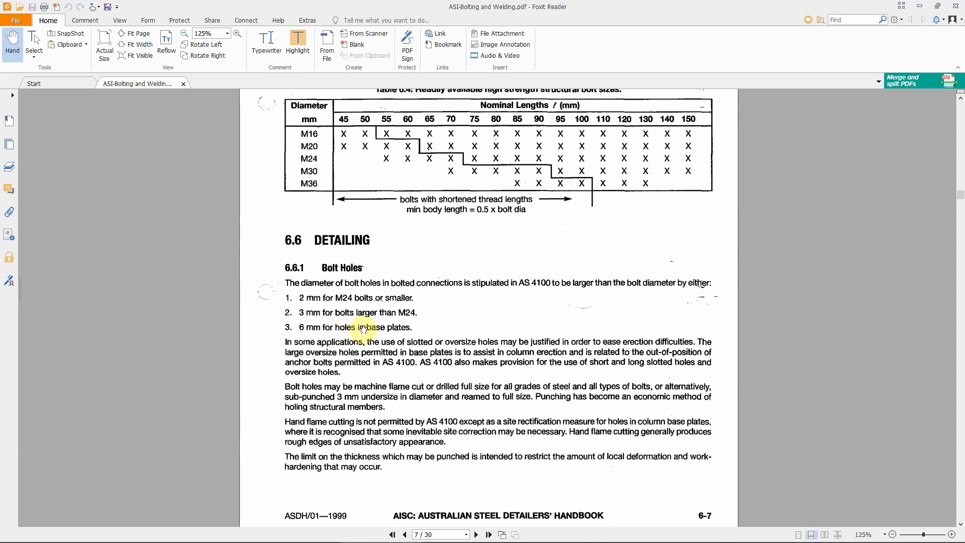
Step: Return to the connection settings in Revit, set the anchor hole tolerance value to 6 mm, and show the washer plate settings
{"action": "left_click", "coordinate": [921, 10]}
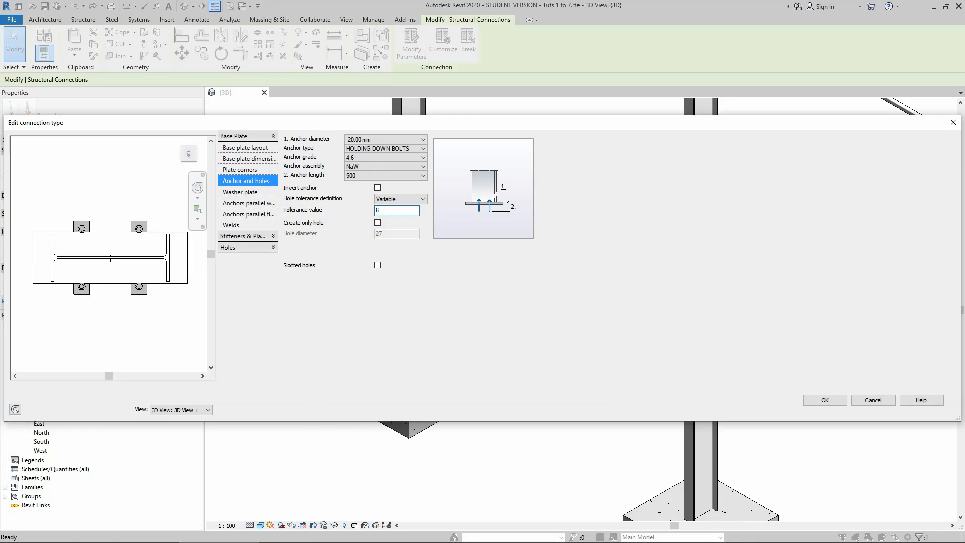
{"action": "left_click", "coordinate": [239, 193]}
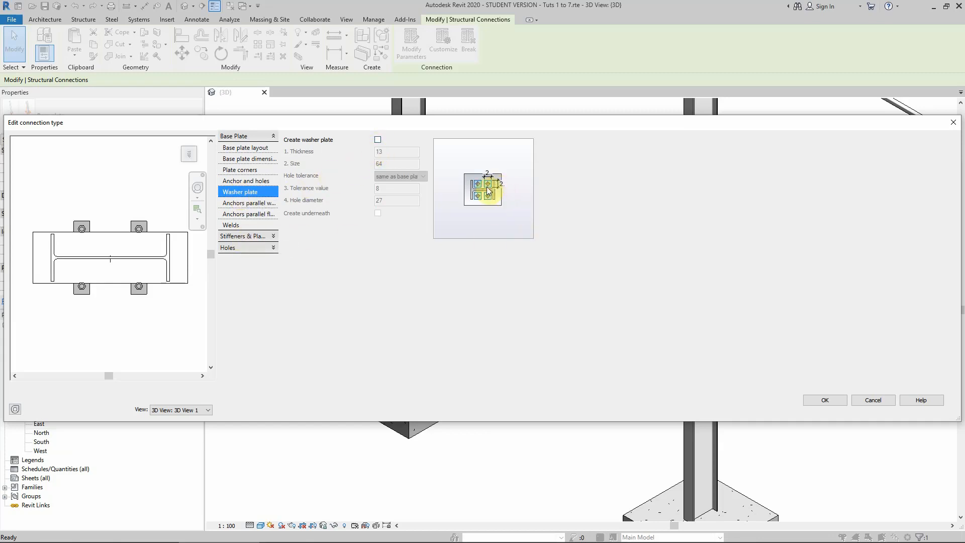
Step: Set the intermediate distance of the anchors parallel to the web to 120 mm
{"action": "left_click", "coordinate": [248, 204]}
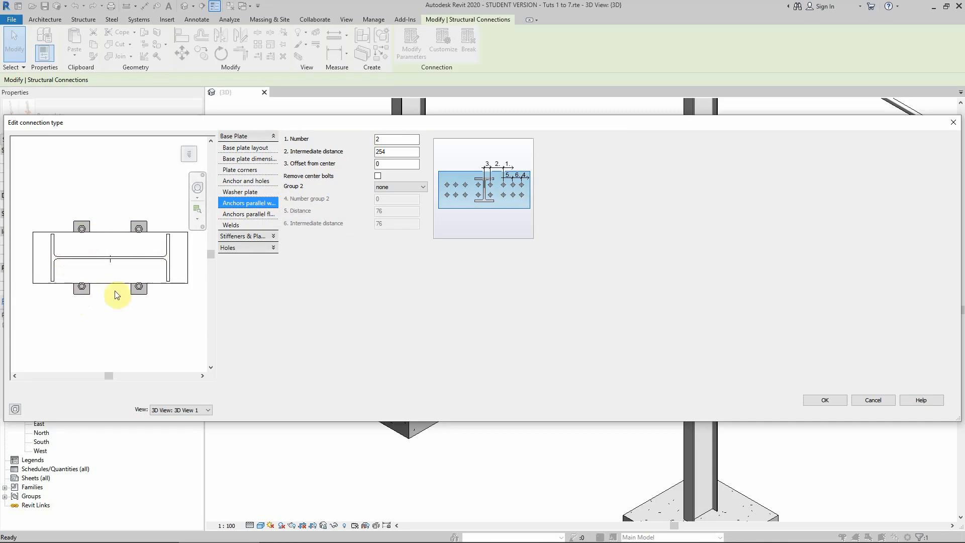
{"action": "left_click", "coordinate": [402, 140]}
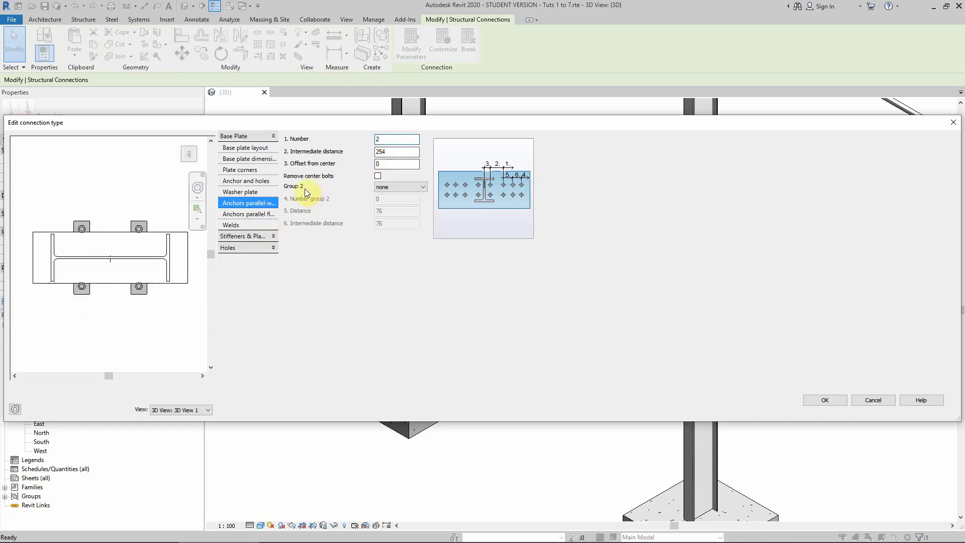
{"action": "left_click", "coordinate": [385, 151]}
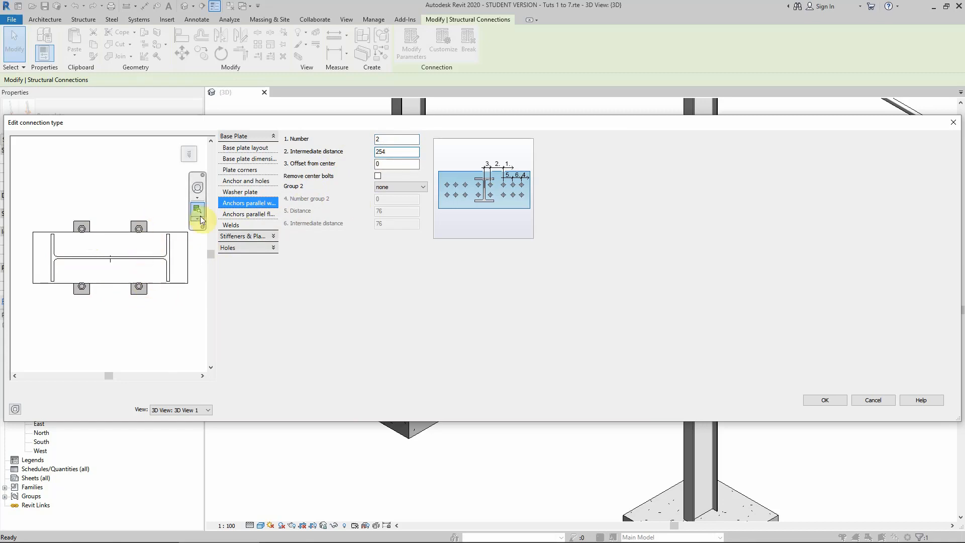
{"action": "left_click_drag", "start_coordinate": [388, 152], "coordinate": [259, 201]}
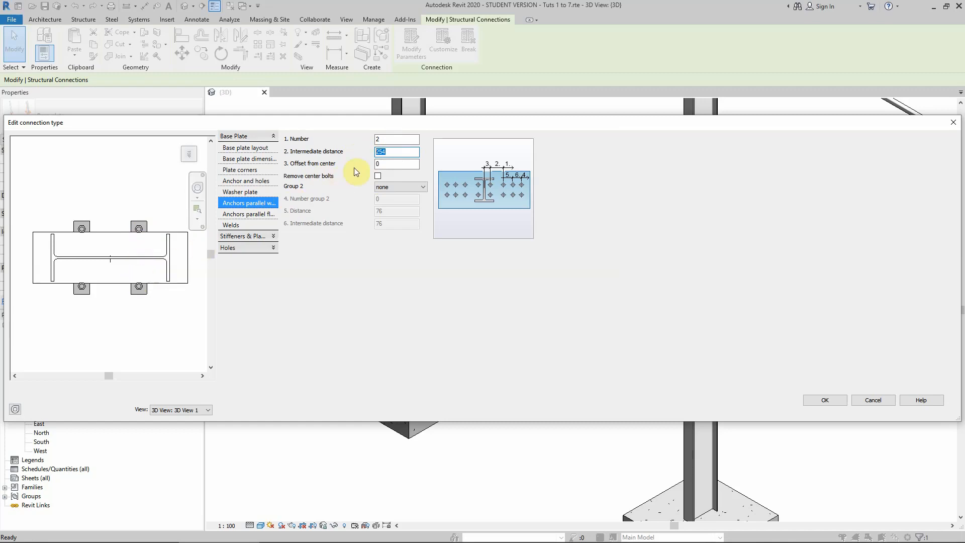
{"action": "type", "text": "120"}
{"action": "left_click", "coordinate": [397, 166]}
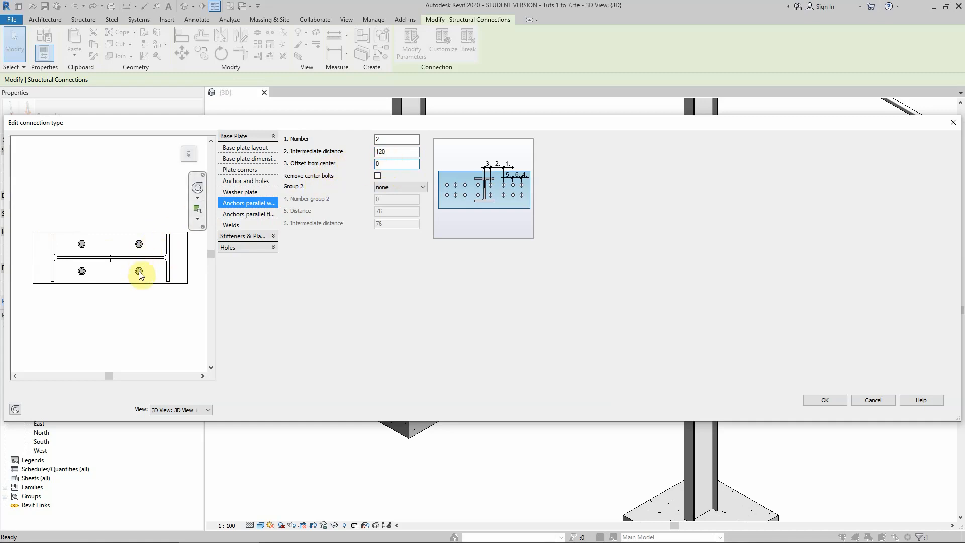
Step: Try an offset from center of 10 mm for the anchors parallel to the web, and reset it to 0
{"action": "double_click", "coordinate": [384, 164]}
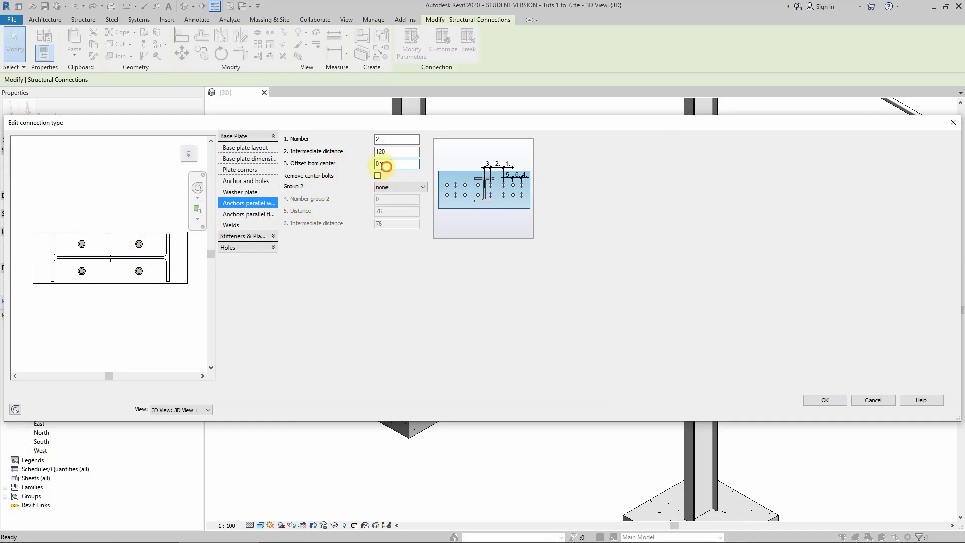
{"action": "type", "text": "1"}
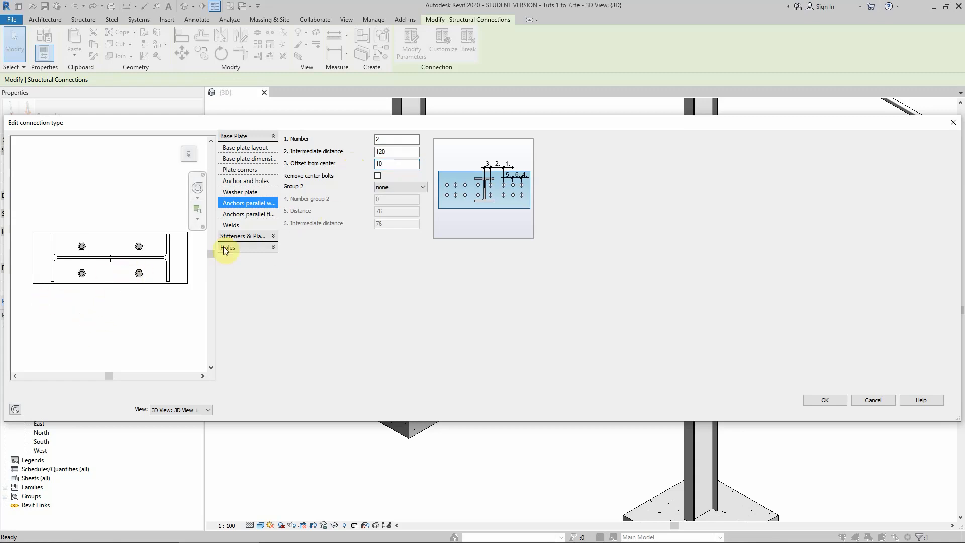
{"action": "double_click", "coordinate": [395, 164]}
{"action": "type", "text": "0"}
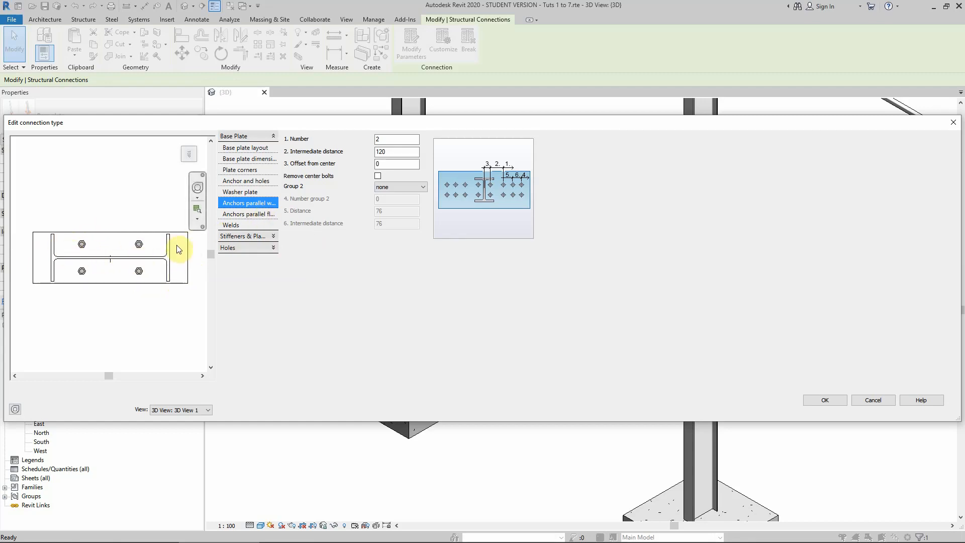
Step: Try intermediate distances of 300 and 420 mm for the anchors parallel to the flange, and settle on 410 mm
{"action": "left_click", "coordinate": [250, 215]}
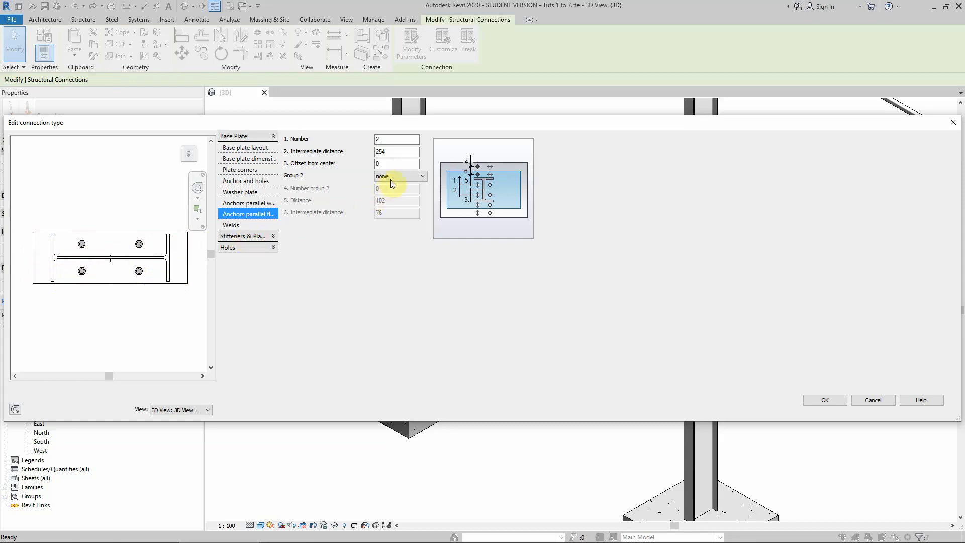
{"action": "left_click", "coordinate": [392, 153]}
{"action": "double_click", "coordinate": [392, 152]}
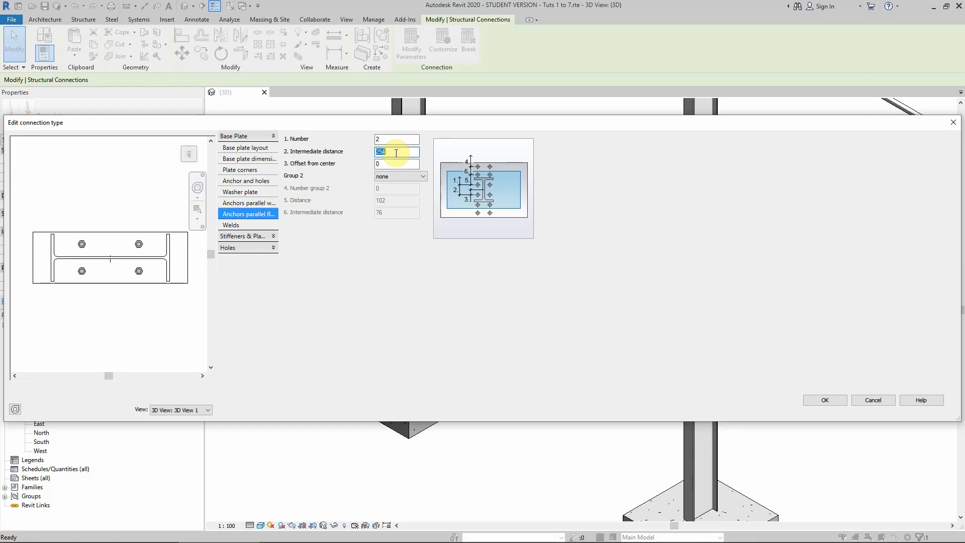
{"action": "type", "text": "300"}
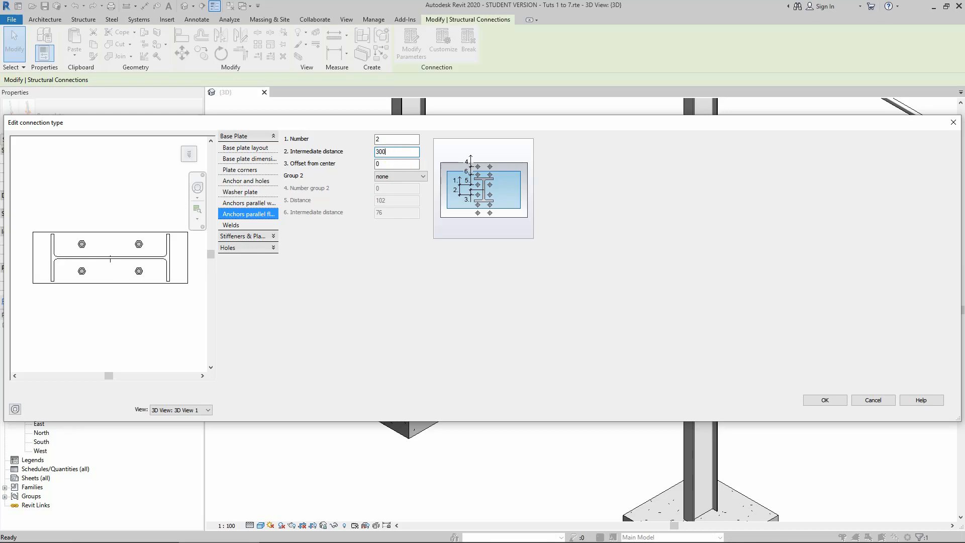
{"action": "left_click", "coordinate": [388, 163]}
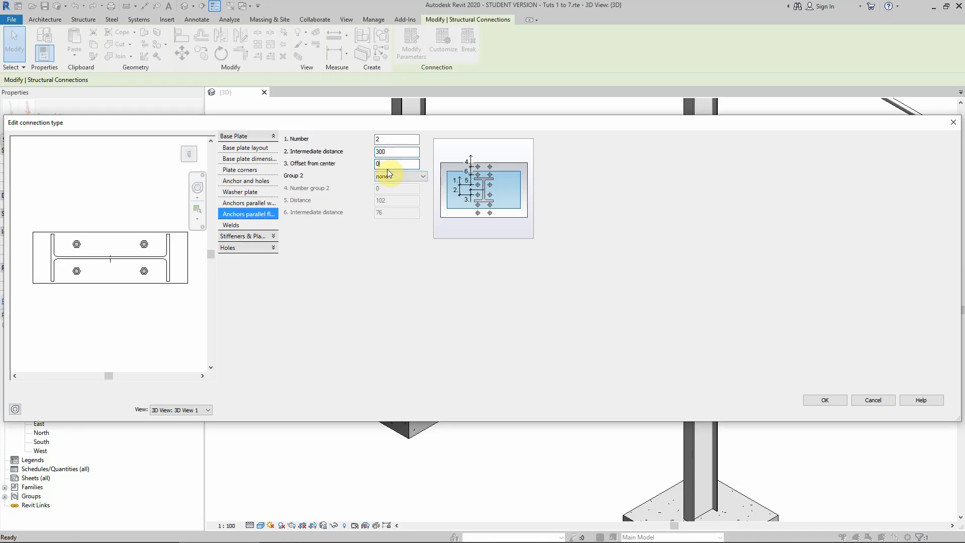
{"action": "left_click", "coordinate": [384, 139]}
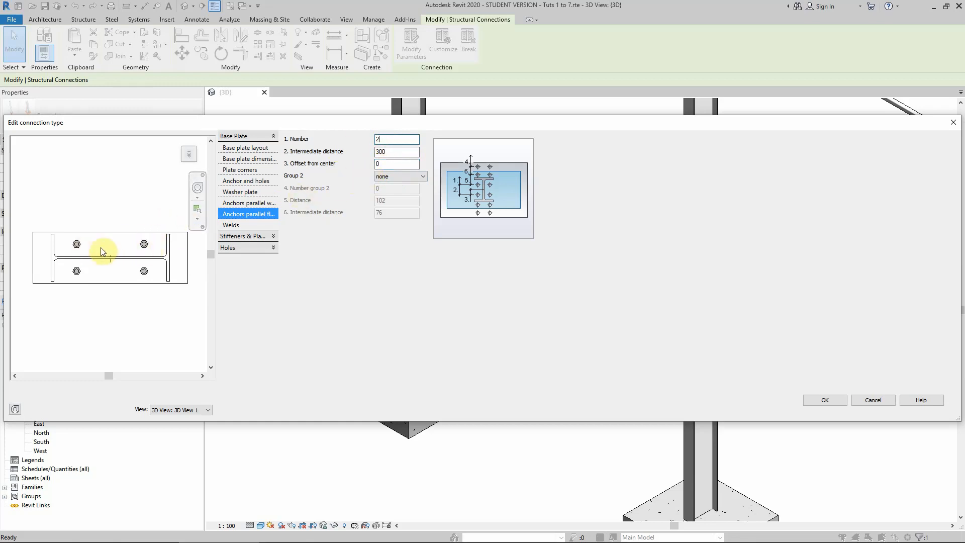
{"action": "double_click", "coordinate": [391, 150]}
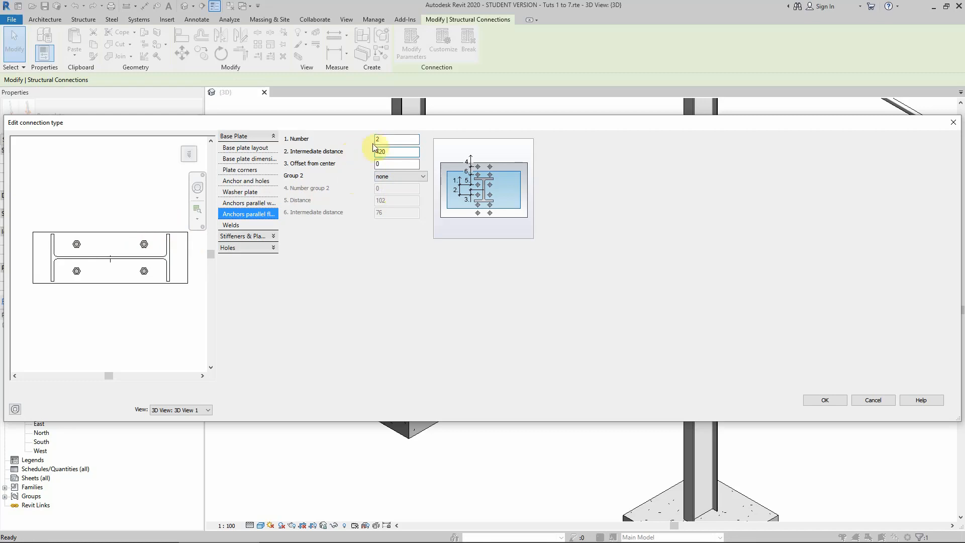
{"action": "left_click", "coordinate": [402, 139]}
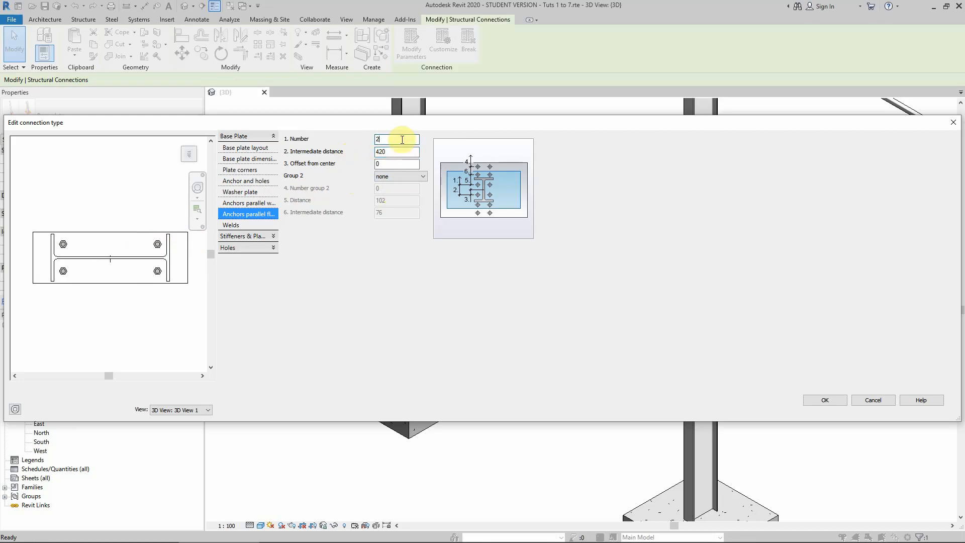
{"action": "double_click", "coordinate": [395, 152]}
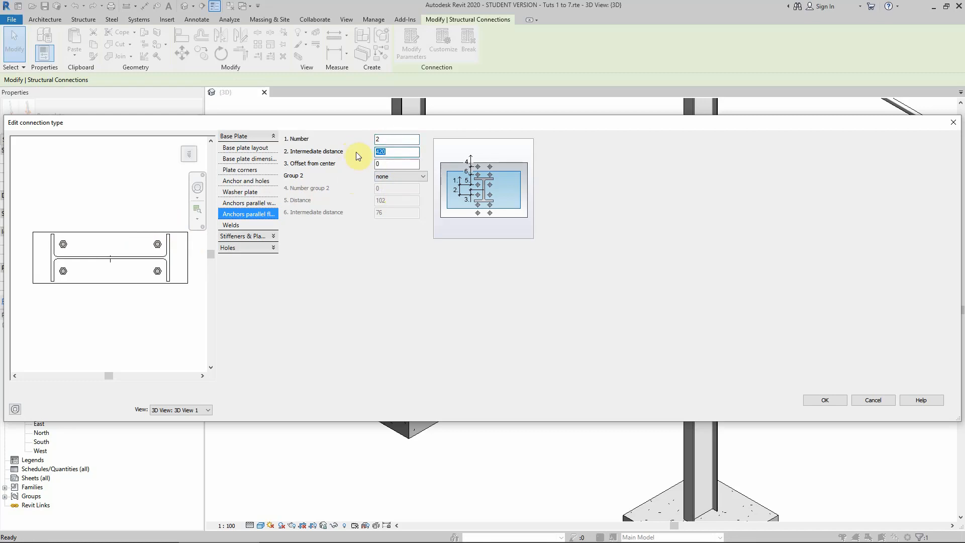
{"action": "type", "text": "410"}
{"action": "left_click", "coordinate": [383, 140]}
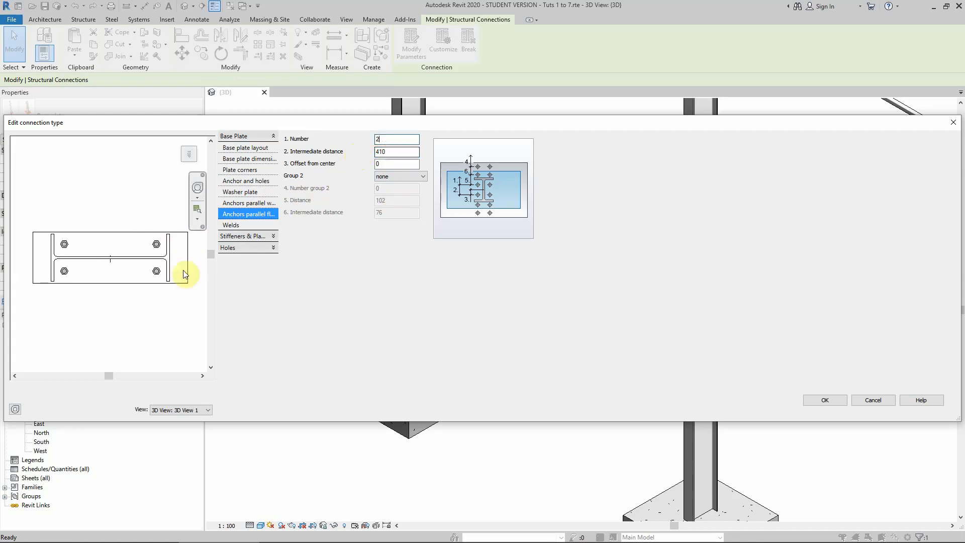
Step: Add a second group of anchors parallel to the flange on both sides, with number 1 and distance 100 mm, and accept the base plate type
{"action": "left_click", "coordinate": [388, 179]}
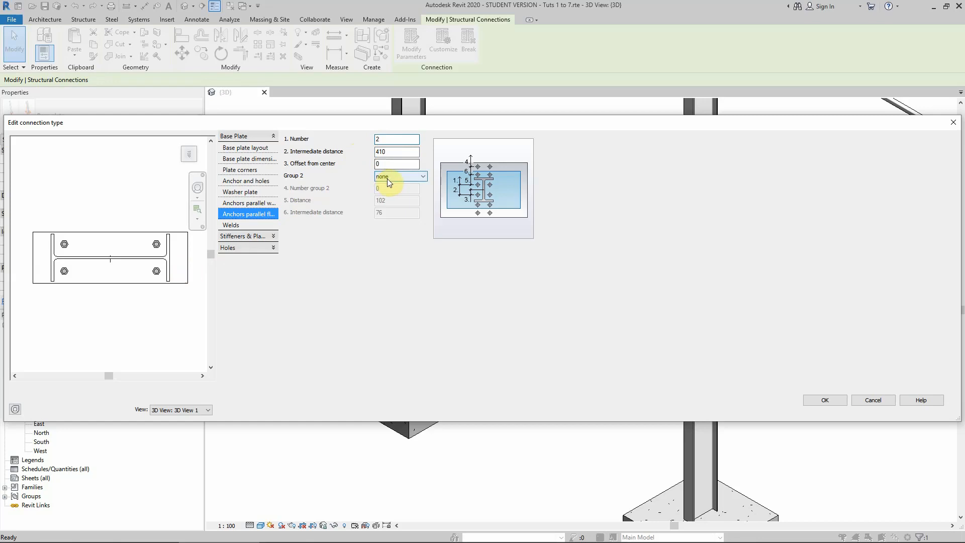
{"action": "left_click", "coordinate": [388, 179]}
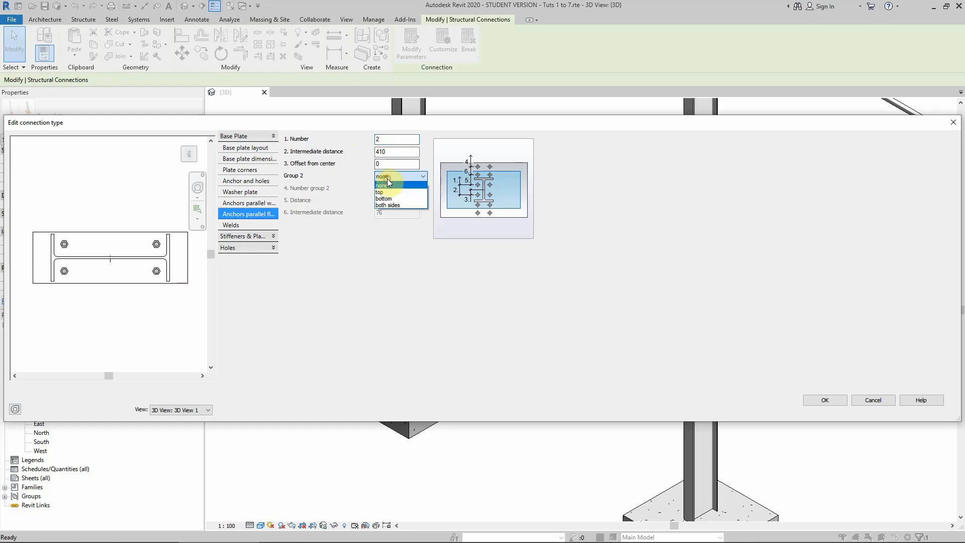
{"action": "left_click", "coordinate": [386, 204]}
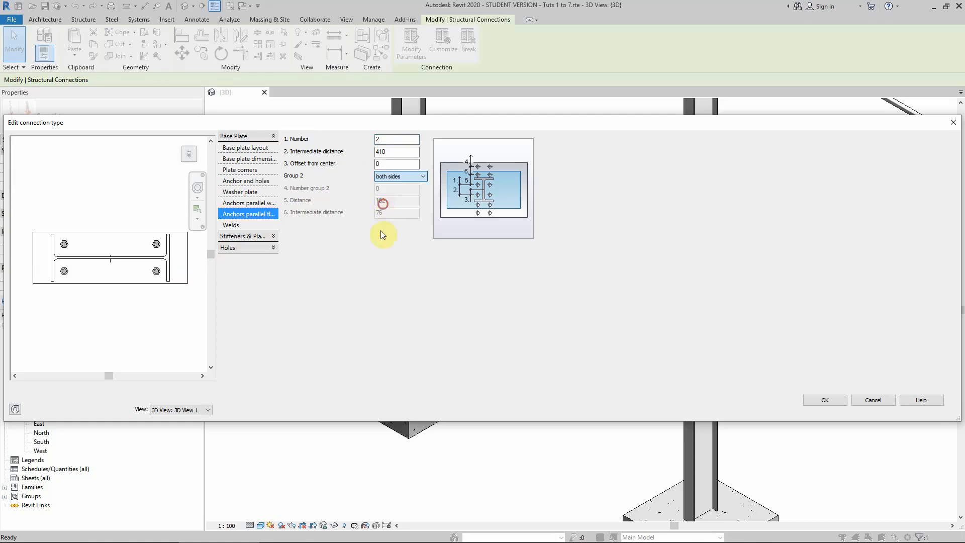
{"action": "left_click", "coordinate": [382, 189]}
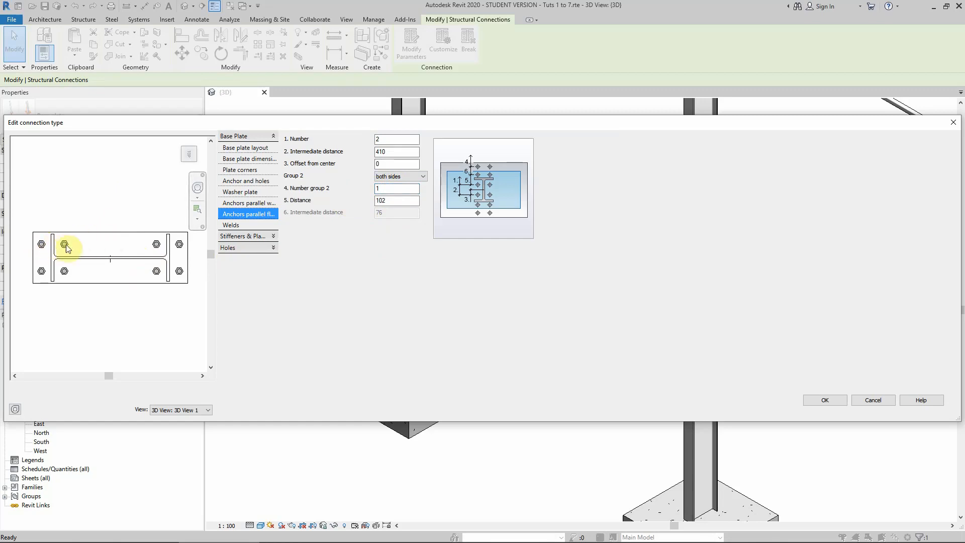
{"action": "double_click", "coordinate": [390, 200]}
{"action": "type", "text": "100"}
{"action": "left_click", "coordinate": [397, 189]}
{"action": "left_click", "coordinate": [136, 188]}
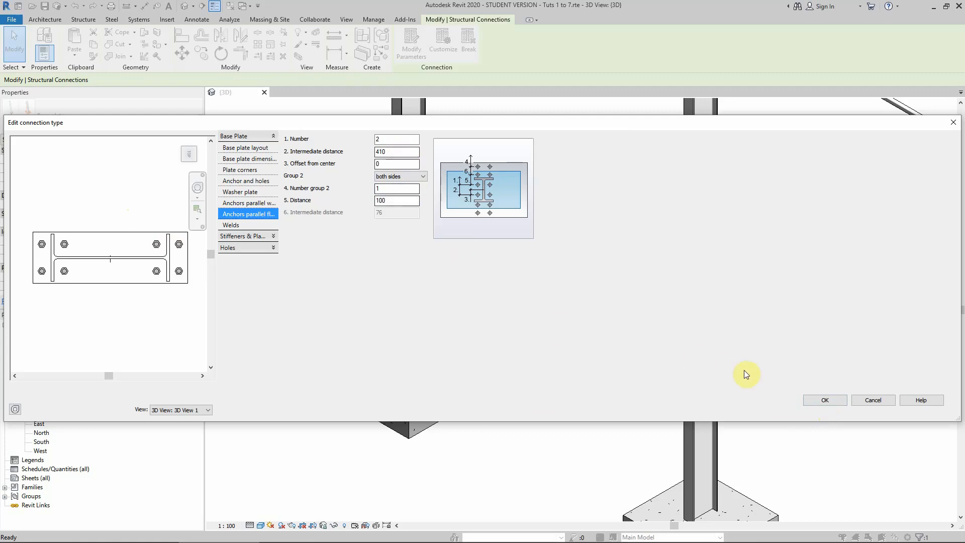
{"action": "left_click", "coordinate": [815, 401]}
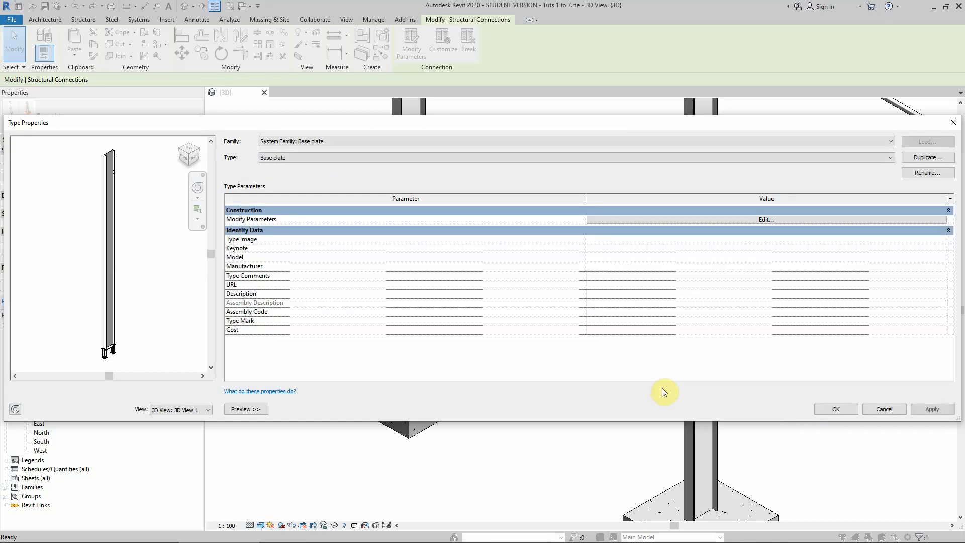
{"action": "left_click", "coordinate": [830, 408]}
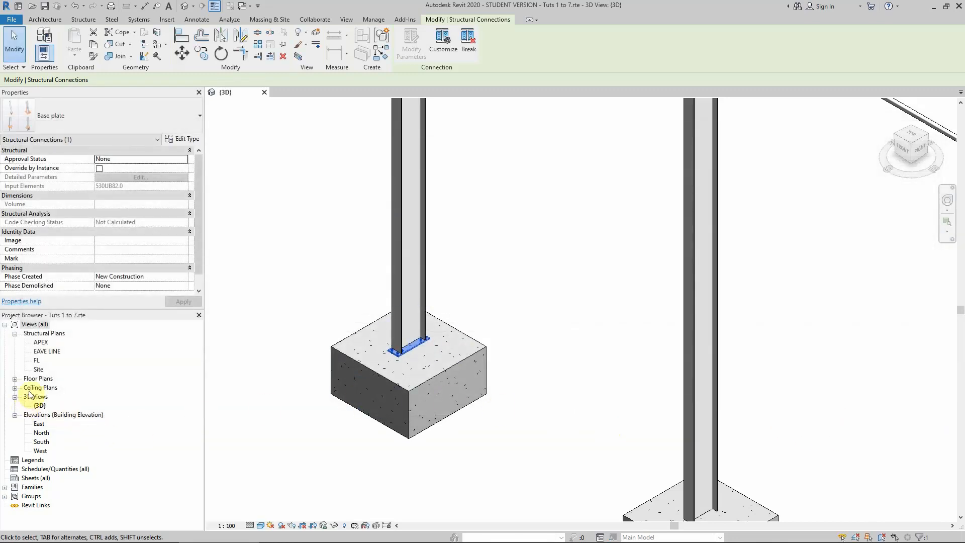
Step: Open the Site structural plan, dismiss the save reminder, and examine the base plate and its anchors on the pad footing up close
{"action": "double_click", "coordinate": [38, 370]}
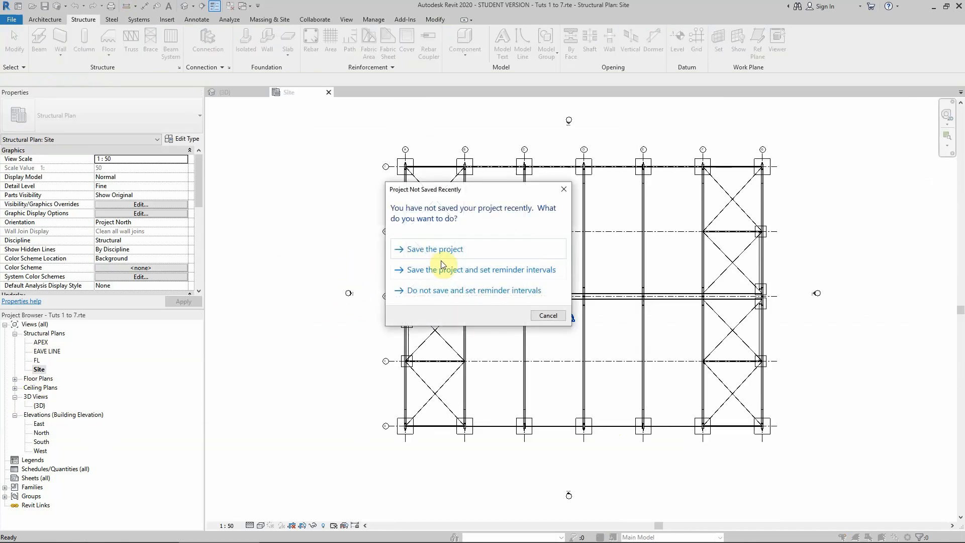
{"action": "left_click", "coordinate": [546, 316]}
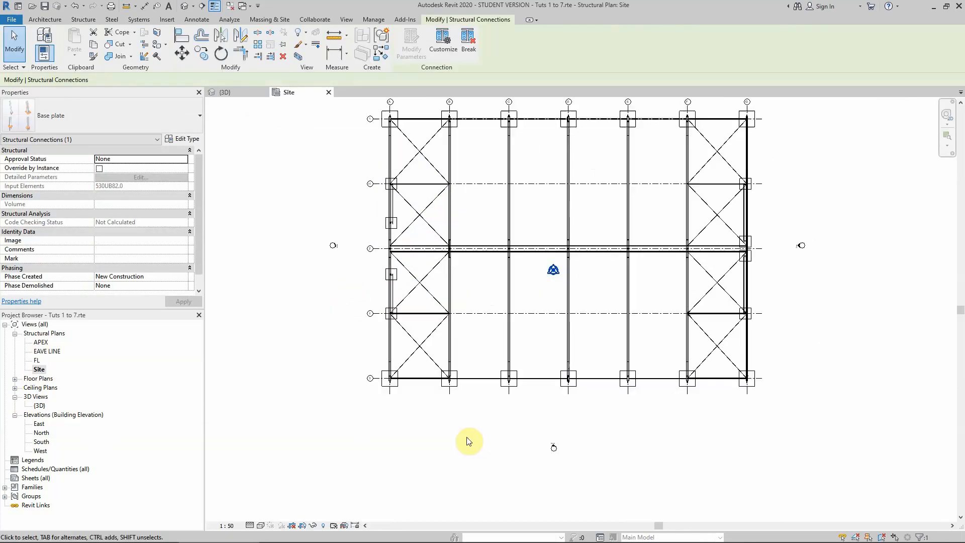
{"action": "scroll", "coordinate": [573, 400], "scroll_direction": "up", "scroll_amount": 8}
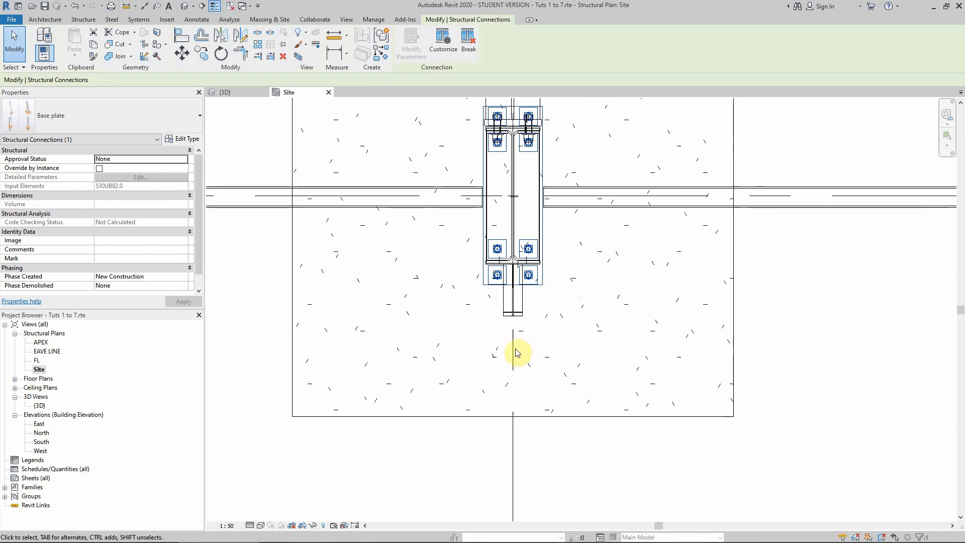
{"action": "scroll", "coordinate": [518, 236], "scroll_direction": "up", "scroll_amount": 6}
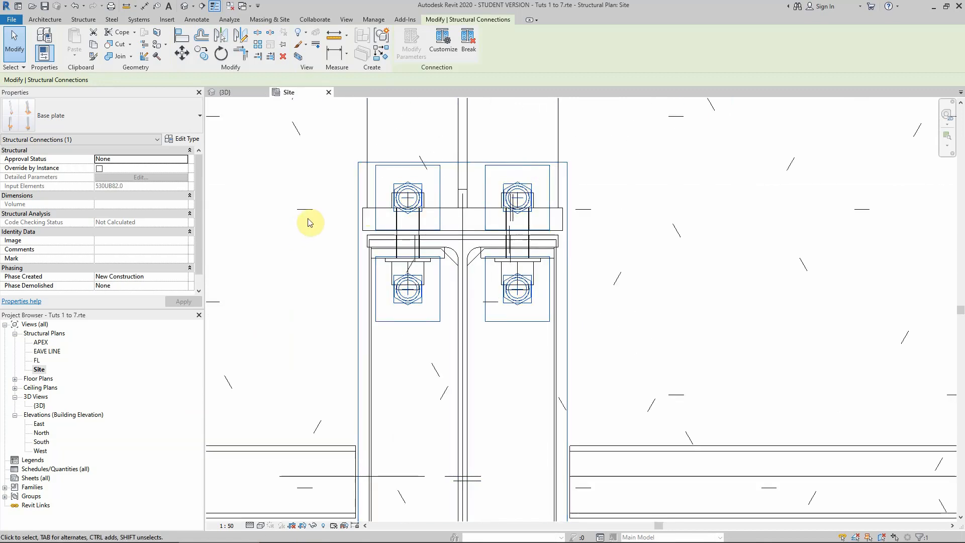
Step: Measure the distance from the upper-left anchor's centre to the base plate's top edge with a linear dimension, without placing it
{"action": "scroll", "coordinate": [500, 181], "scroll_direction": "down", "scroll_amount": 5}
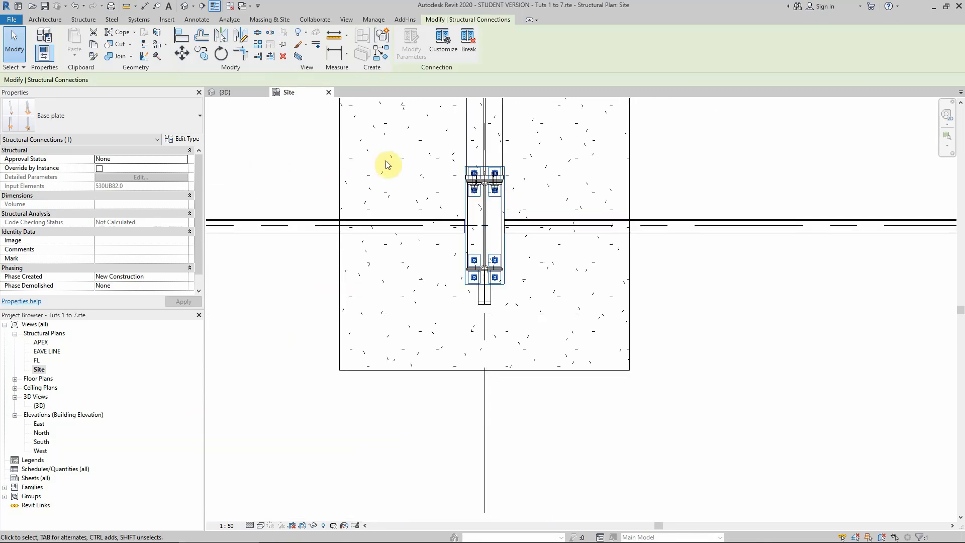
{"action": "scroll", "coordinate": [472, 187], "scroll_direction": "up", "scroll_amount": 1}
{"action": "scroll", "coordinate": [505, 180], "scroll_direction": "up", "scroll_amount": 5}
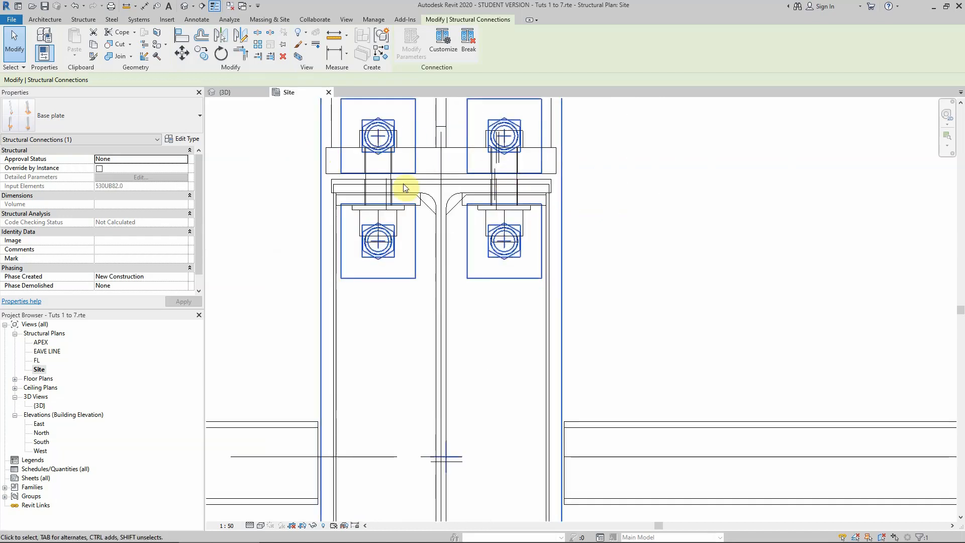
{"action": "scroll", "coordinate": [400, 185], "scroll_direction": "down", "scroll_amount": 2}
{"action": "scroll", "coordinate": [352, 174], "scroll_direction": "up", "scroll_amount": 1}
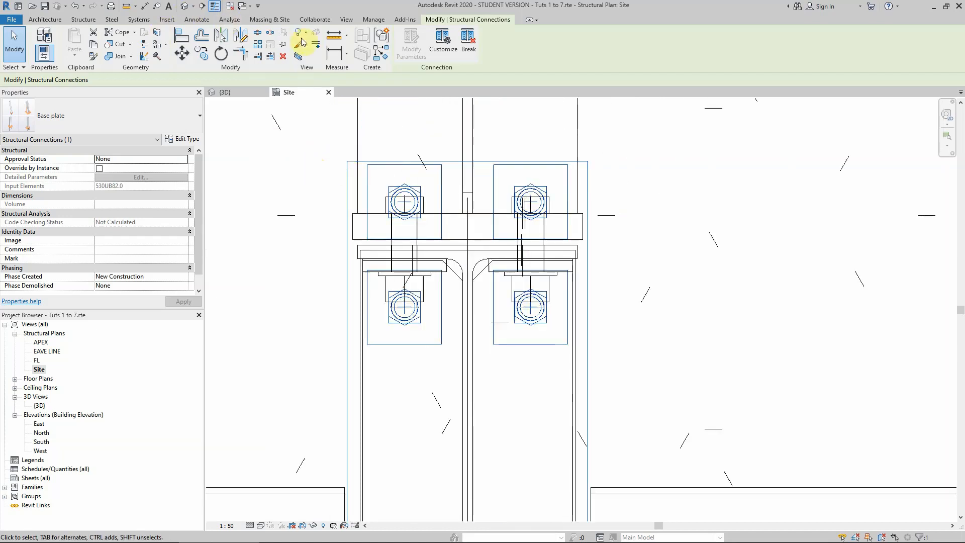
{"action": "left_click", "coordinate": [334, 52]}
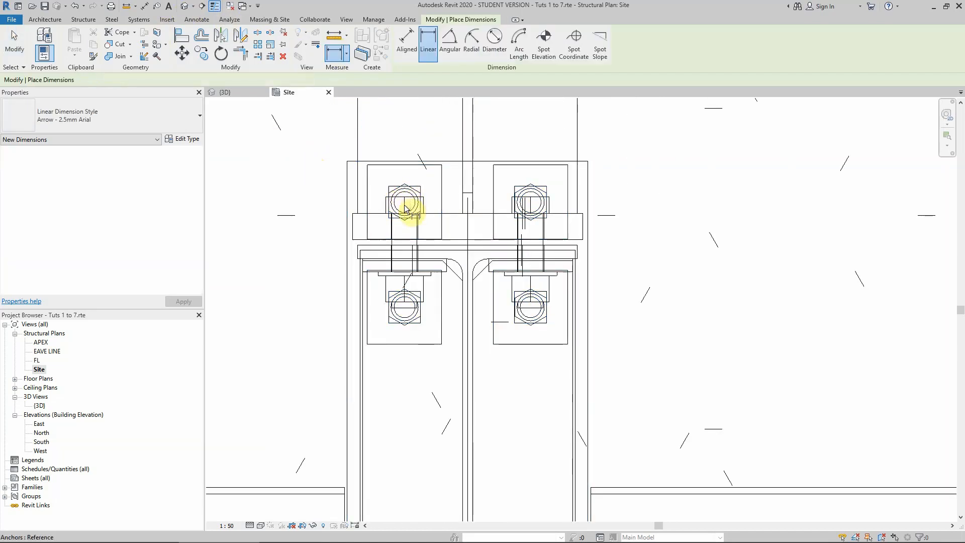
{"action": "left_click", "coordinate": [406, 201]}
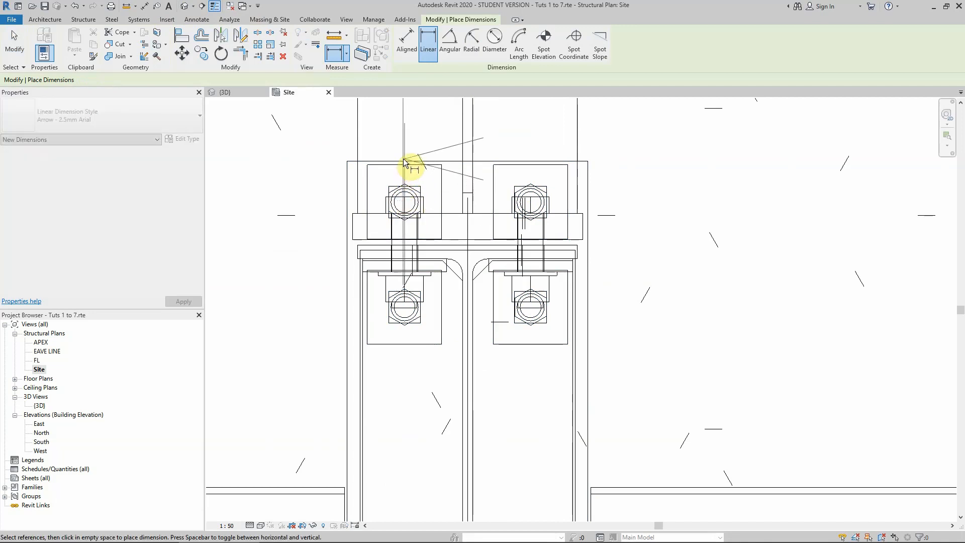
{"action": "left_click", "coordinate": [354, 163]}
{"action": "scroll", "coordinate": [442, 191], "scroll_direction": "down", "scroll_amount": 2}
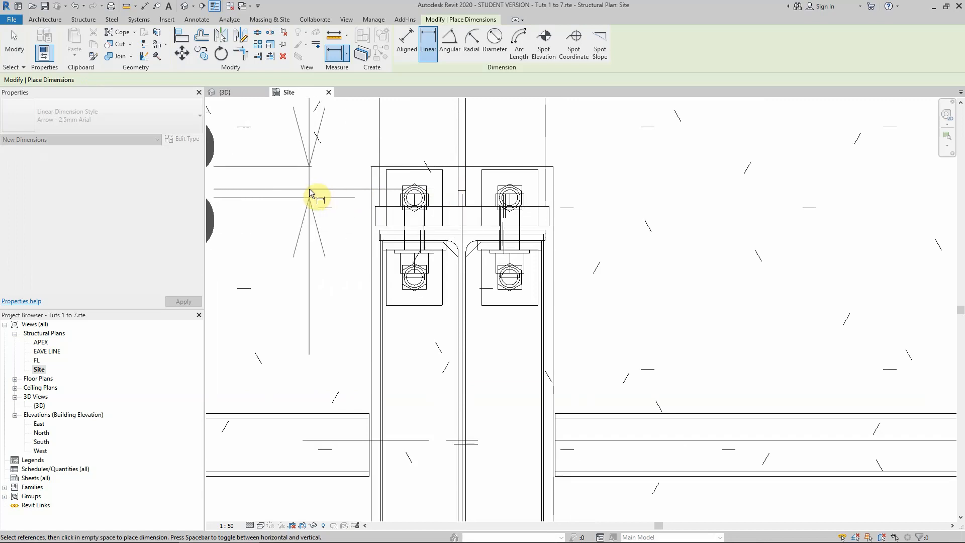
{"action": "scroll", "coordinate": [535, 196], "scroll_direction": "down", "scroll_amount": 2}
{"action": "scroll", "coordinate": [349, 200], "scroll_direction": "up", "scroll_amount": 1}
{"action": "scroll", "coordinate": [396, 195], "scroll_direction": "down", "scroll_amount": 3}
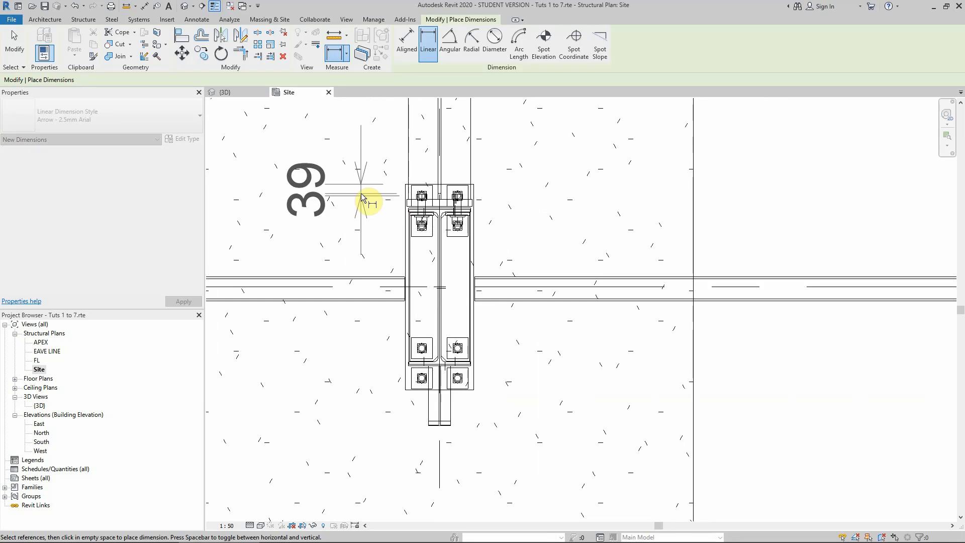
{"action": "scroll", "coordinate": [428, 194], "scroll_direction": "up", "scroll_amount": 4}
{"action": "key", "text": "Escape"}
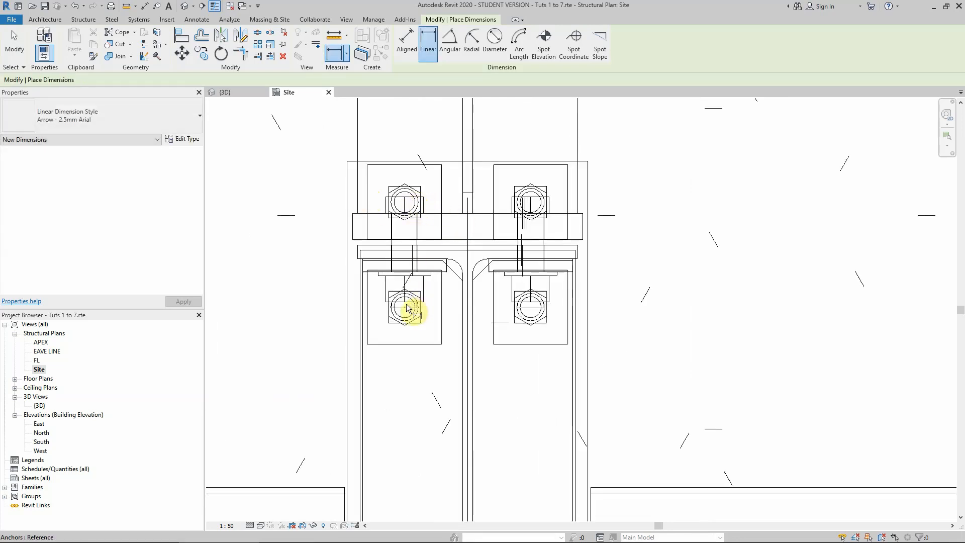
Step: Measure the spacing between the two anchors on either side of the column's upper flange, without placing the dimension
{"action": "left_click", "coordinate": [408, 308]}
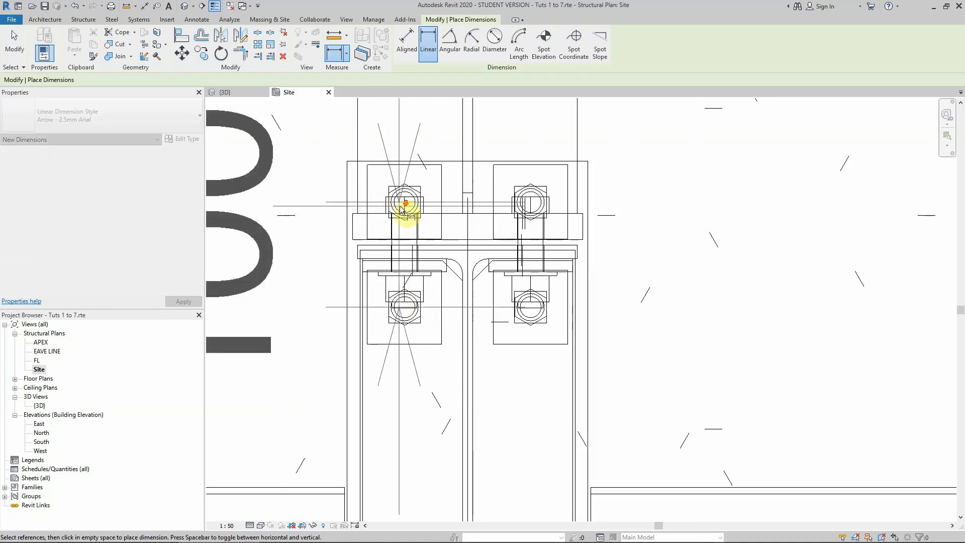
{"action": "scroll", "coordinate": [401, 207], "scroll_direction": "down", "scroll_amount": 4}
{"action": "key", "text": "Escape"}
Step: Measure the distance from the outer upper-left anchor to the outer face of the column flange, and leave the dimension command
{"action": "scroll", "coordinate": [497, 217], "scroll_direction": "down", "scroll_amount": 6}
{"action": "scroll", "coordinate": [460, 312], "scroll_direction": "up", "scroll_amount": 4}
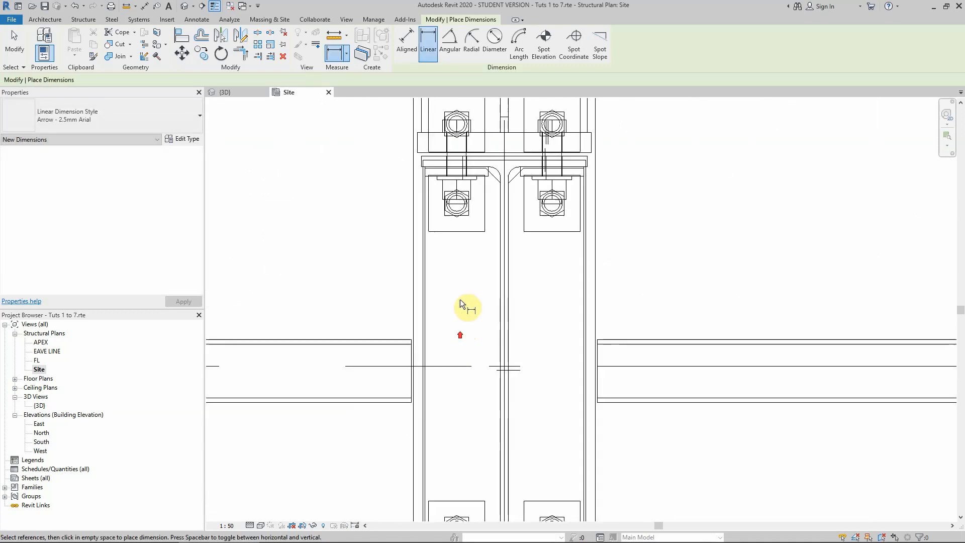
{"action": "scroll", "coordinate": [459, 148], "scroll_direction": "down", "scroll_amount": 2}
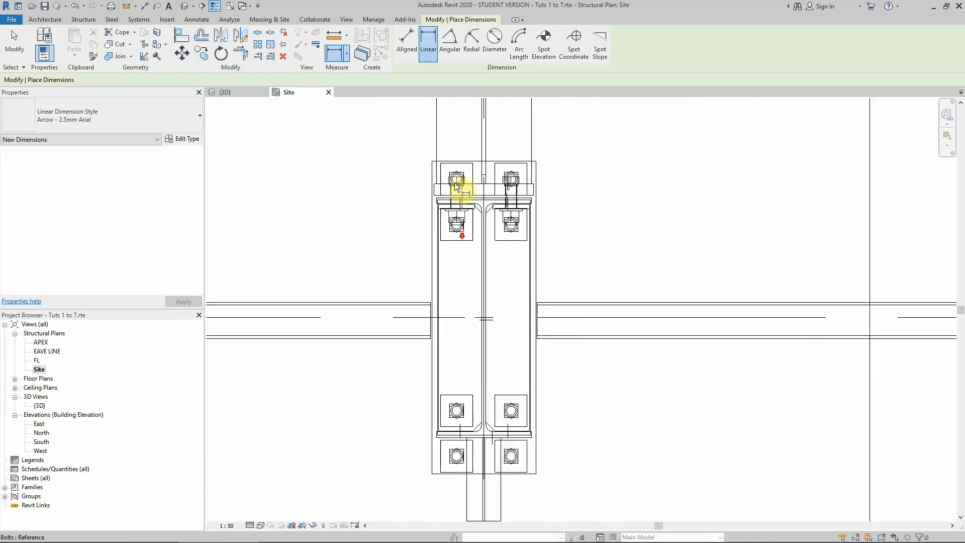
{"action": "scroll", "coordinate": [456, 187], "scroll_direction": "up", "scroll_amount": 3}
{"action": "left_click", "coordinate": [457, 182]}
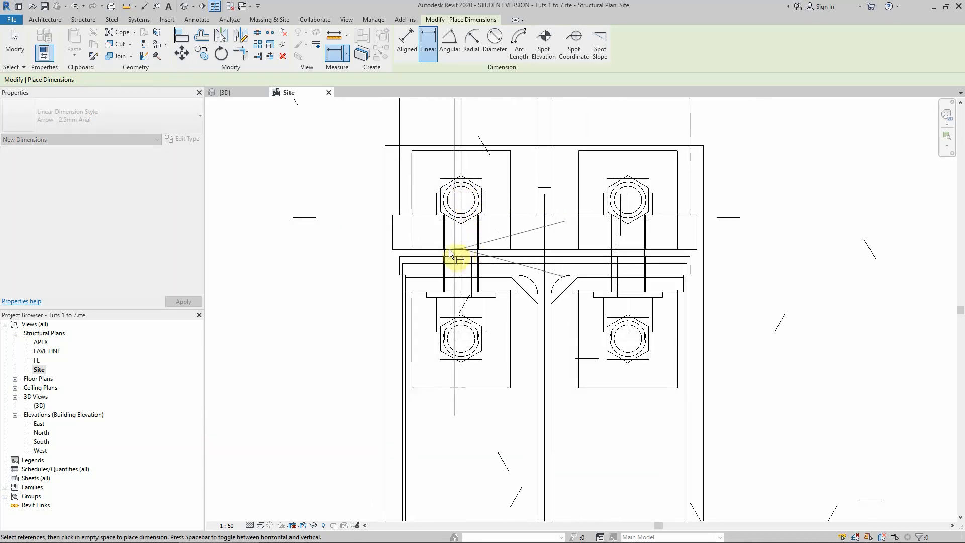
{"action": "left_click", "coordinate": [400, 257]}
{"action": "scroll", "coordinate": [455, 254], "scroll_direction": "down", "scroll_amount": 4}
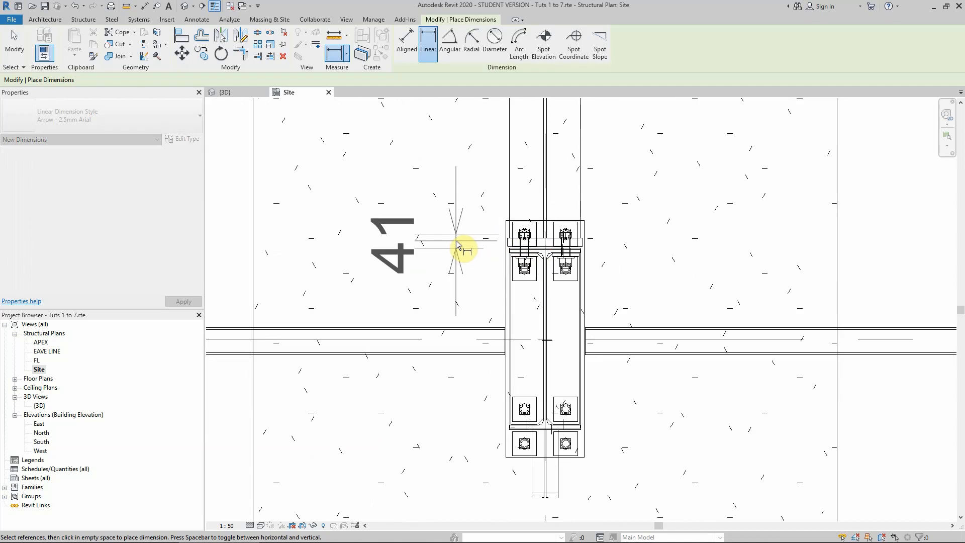
{"action": "key", "text": "Escape"}
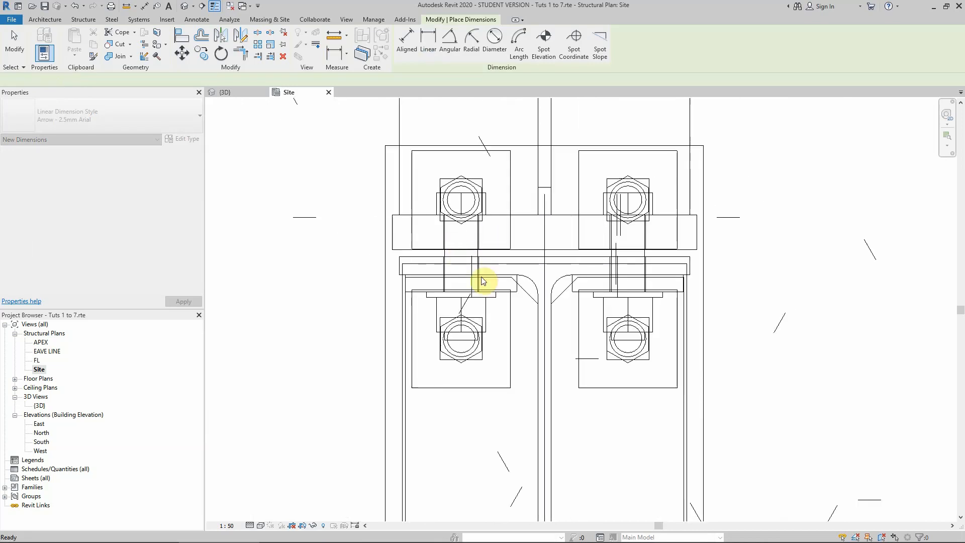
{"action": "scroll", "coordinate": [479, 231], "scroll_direction": "down", "scroll_amount": 3}
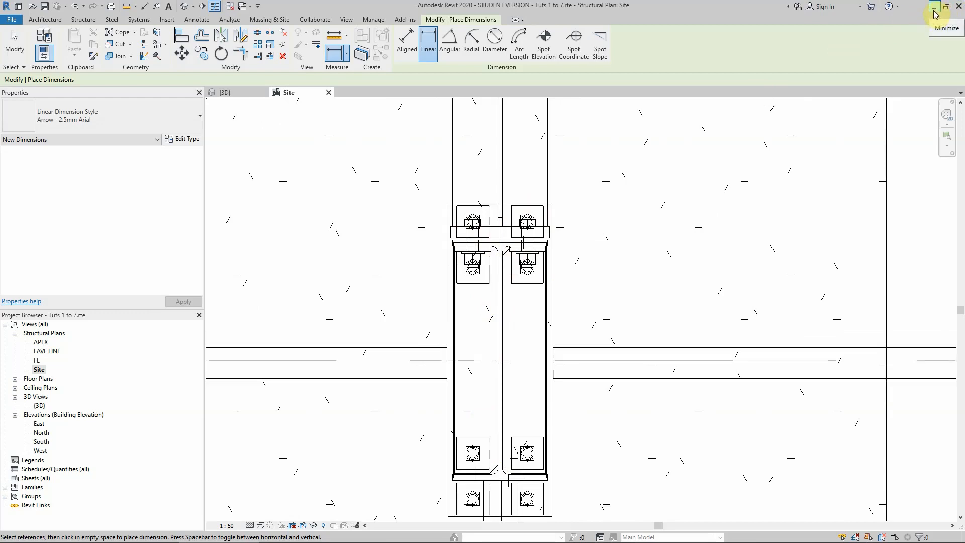
{"action": "key", "text": "Escape"}
{"action": "key", "text": "Escape"}
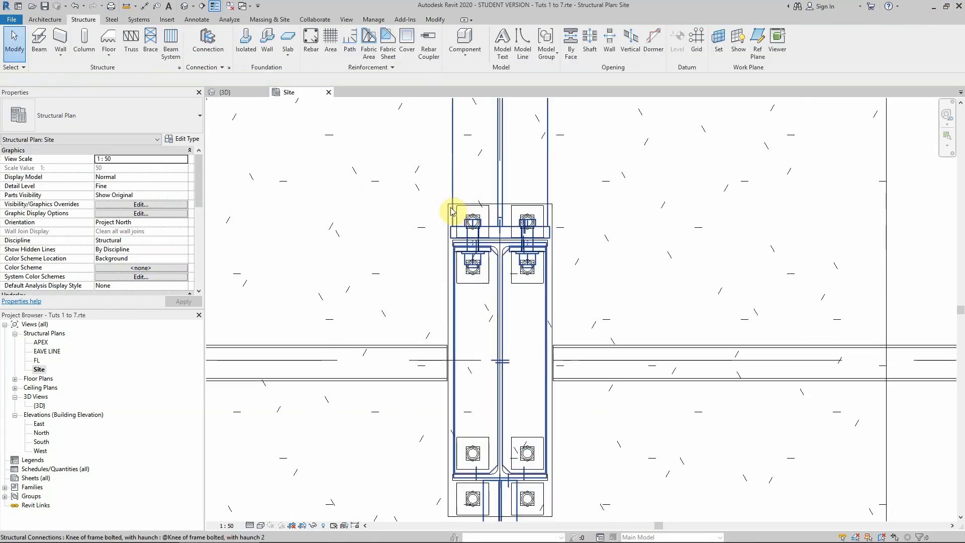
Step: Edit the base plate type's parameters and set the intermediate distance of the anchors parallel to the flange to 408 mm
{"action": "left_click", "coordinate": [455, 208]}
{"action": "left_click", "coordinate": [188, 142]}
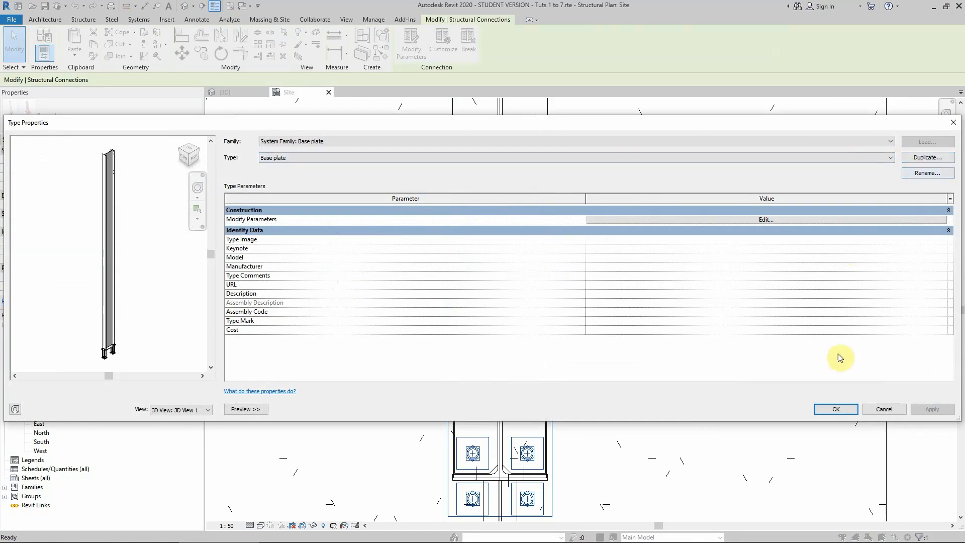
{"action": "left_click", "coordinate": [752, 219]}
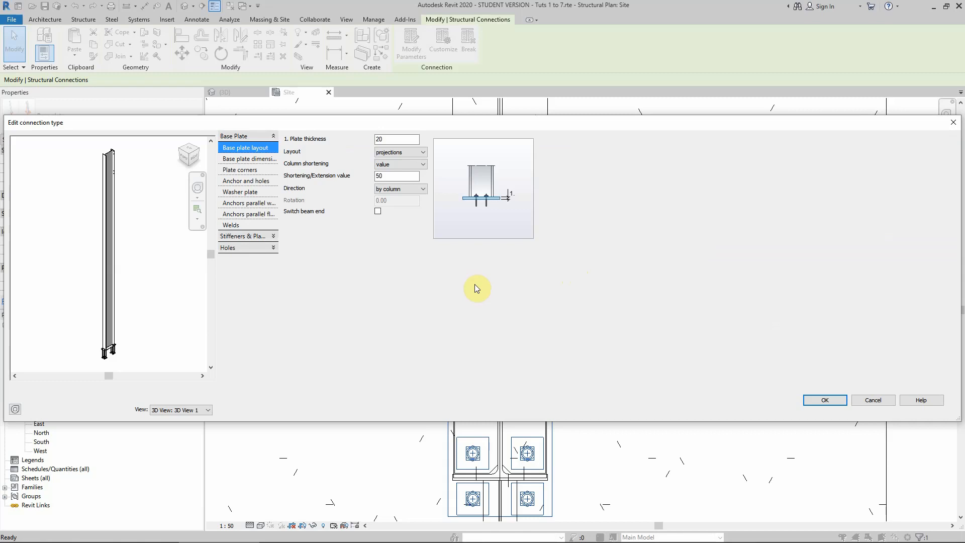
{"action": "left_click", "coordinate": [235, 215]}
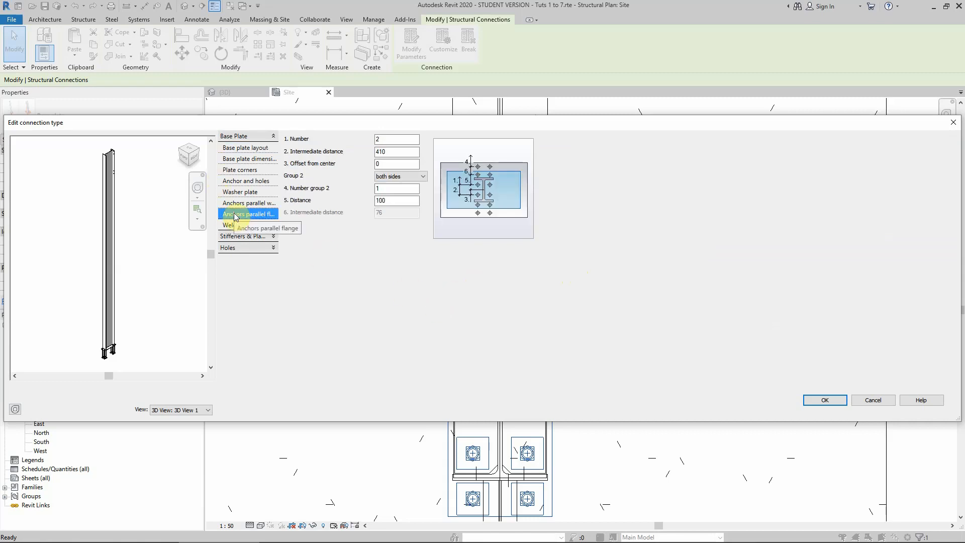
{"action": "left_click", "coordinate": [395, 152]}
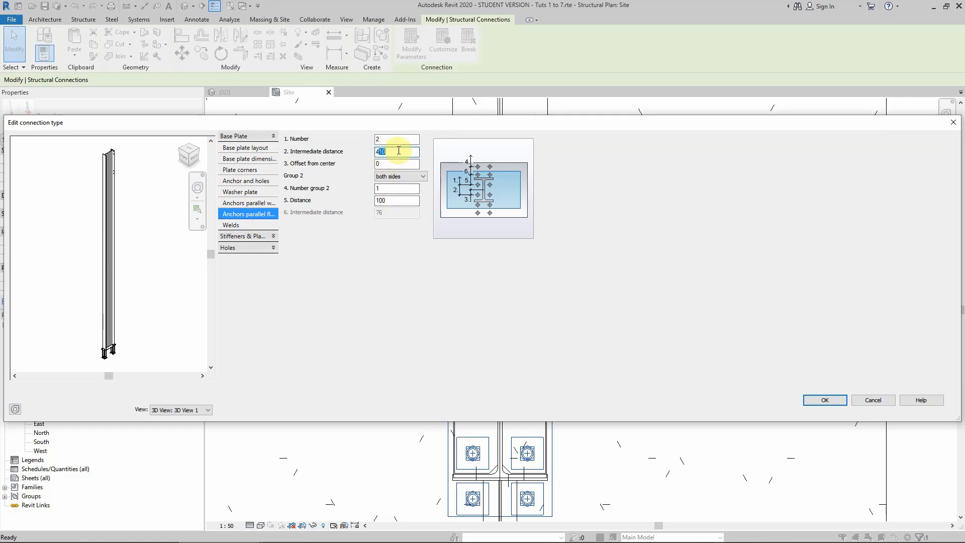
{"action": "type", "text": "08"}
{"action": "left_click", "coordinate": [384, 163]}
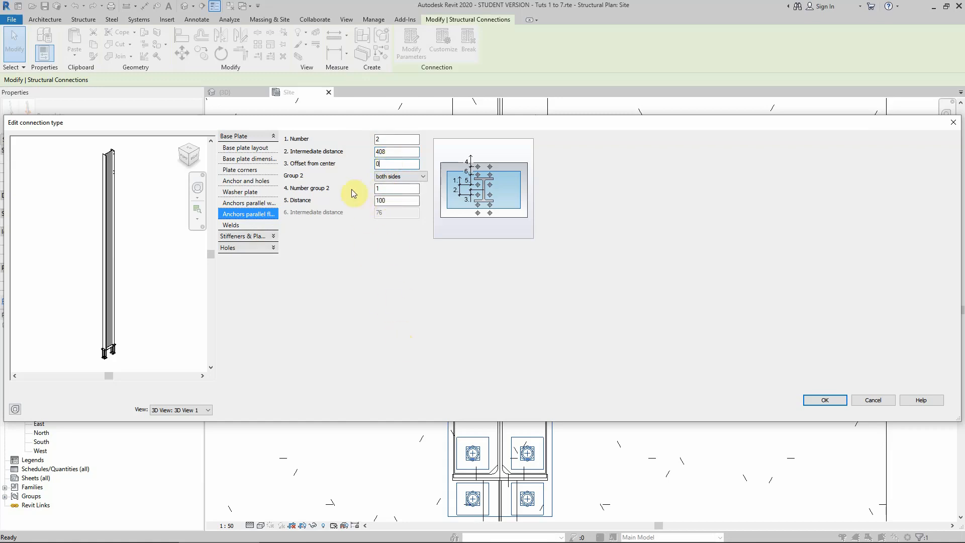
Step: Check the anchor layout in the preview from above and review the base plate's weld settings
{"action": "left_click", "coordinate": [190, 147]}
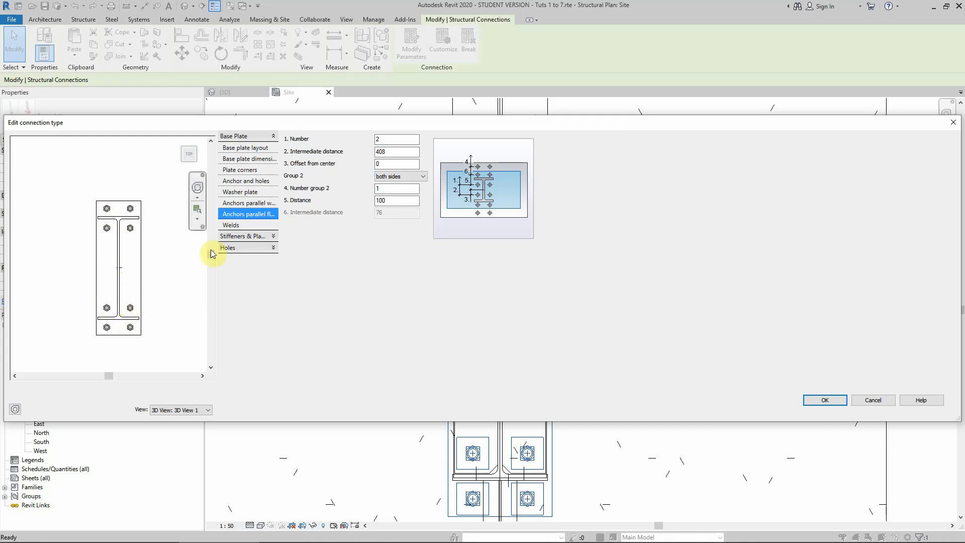
{"action": "left_click", "coordinate": [393, 188]}
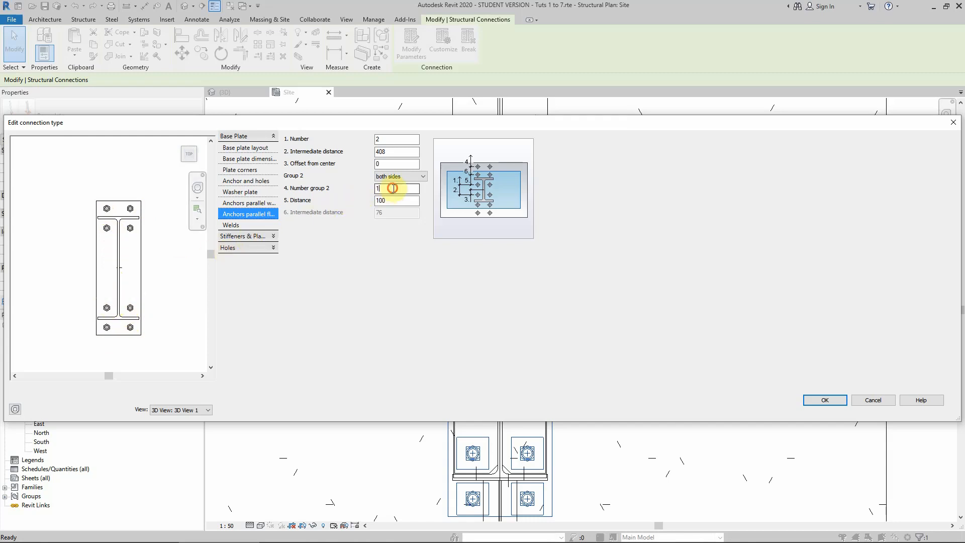
{"action": "left_click", "coordinate": [235, 226]}
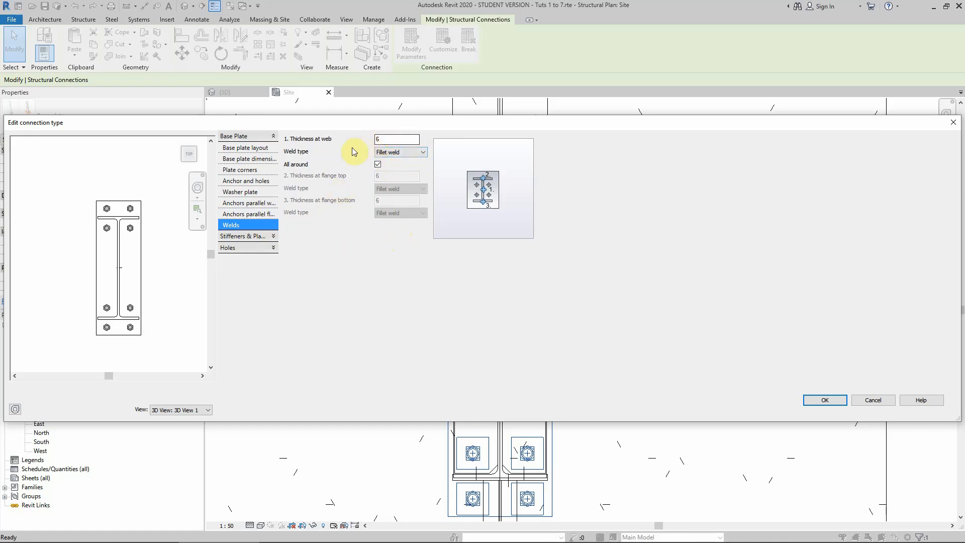
Step: Review the available stiffener and plate options and examine the column base and anchors in a 3D preview
{"action": "left_click", "coordinate": [237, 236]}
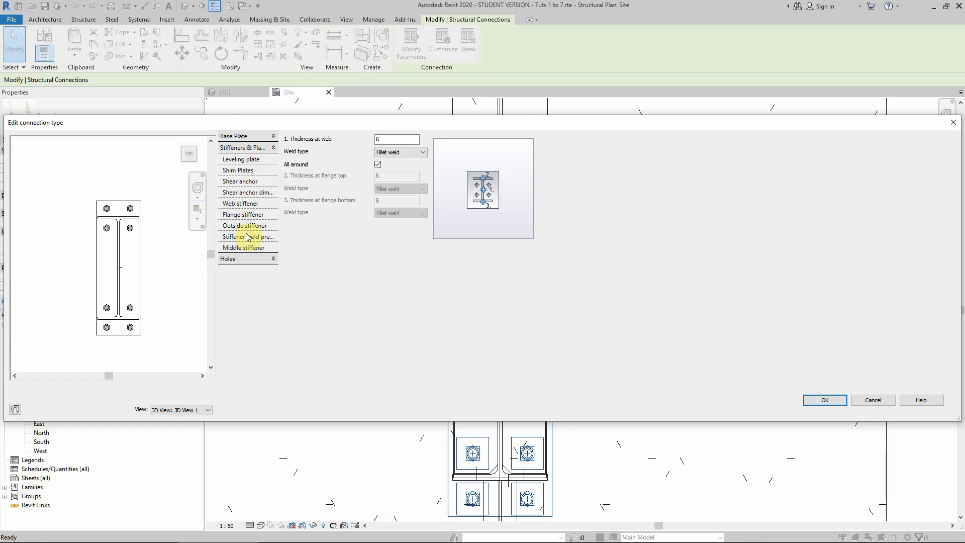
{"action": "left_click", "coordinate": [181, 160]}
{"action": "scroll", "coordinate": [113, 334], "scroll_direction": "up", "scroll_amount": 9}
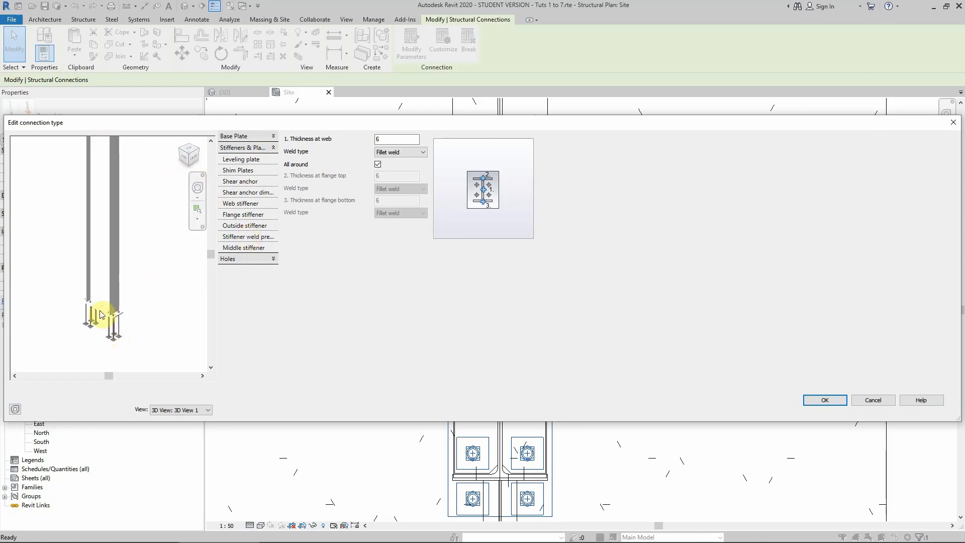
{"action": "scroll", "coordinate": [93, 333], "scroll_direction": "down", "scroll_amount": 4}
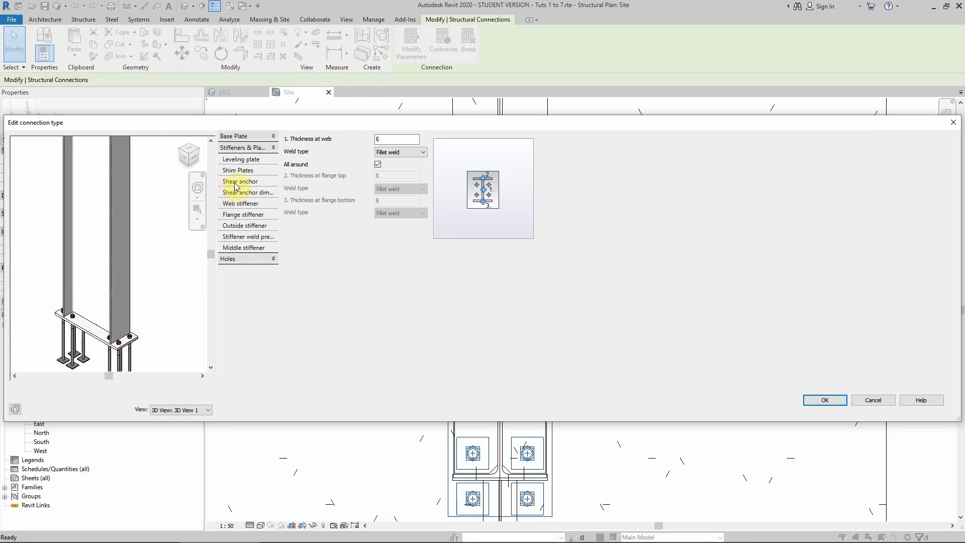
{"action": "scroll", "coordinate": [140, 296], "scroll_direction": "up", "scroll_amount": 5}
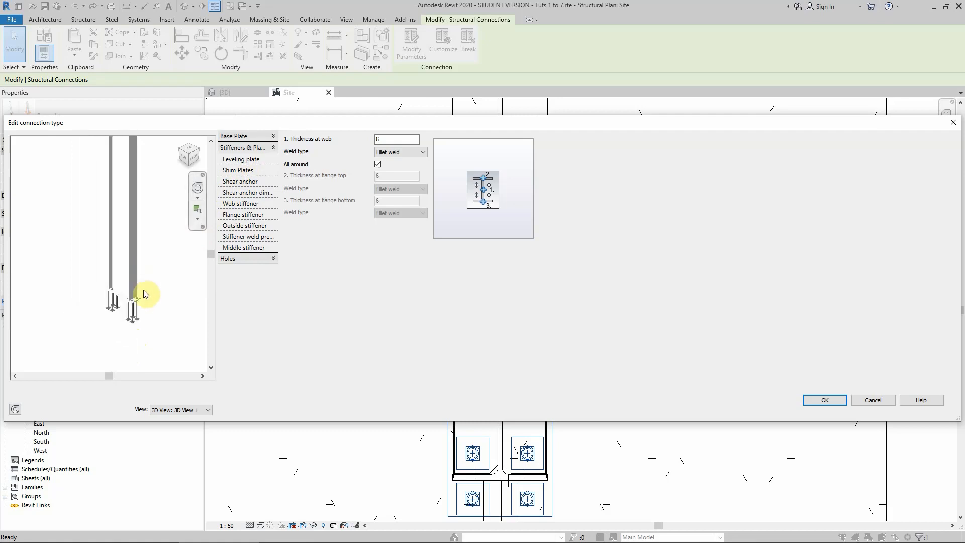
{"action": "scroll", "coordinate": [133, 289], "scroll_direction": "down", "scroll_amount": 4}
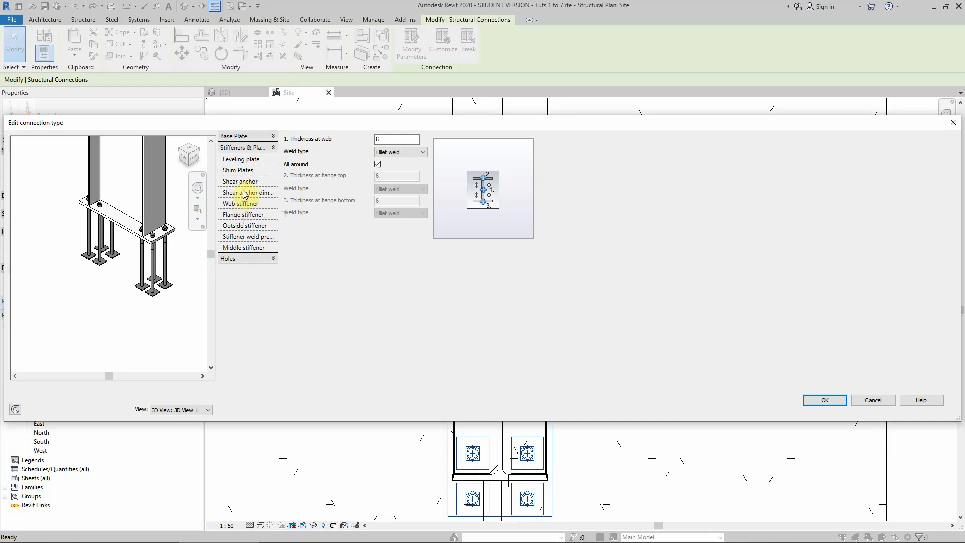
Step: Show the grout hole settings and examine the base plate from above in the preview
{"action": "left_click", "coordinate": [242, 259]}
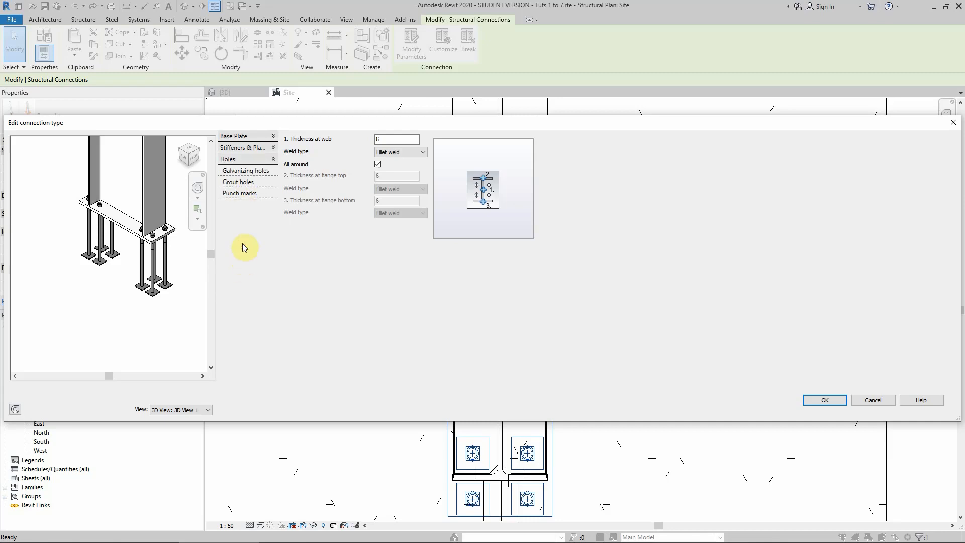
{"action": "left_click", "coordinate": [238, 183]}
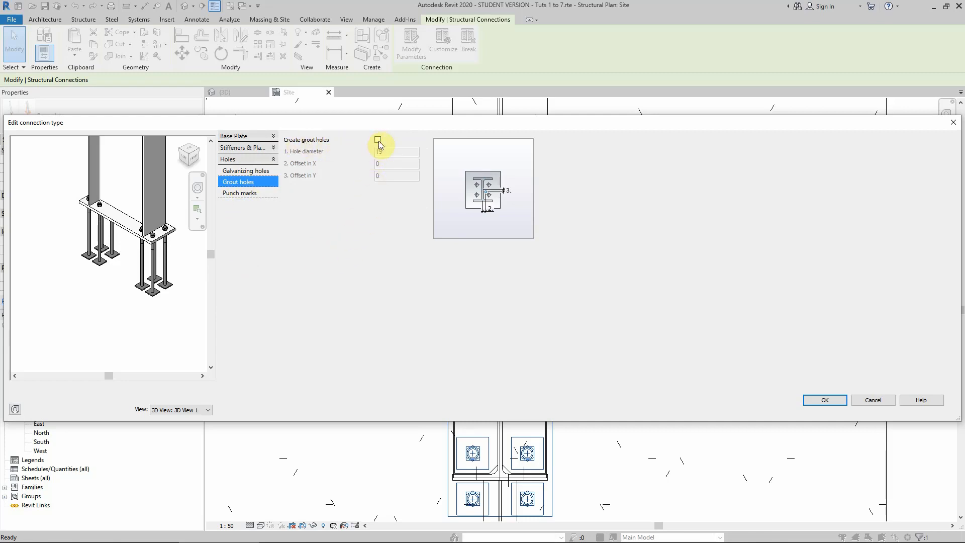
{"action": "left_click", "coordinate": [189, 151]}
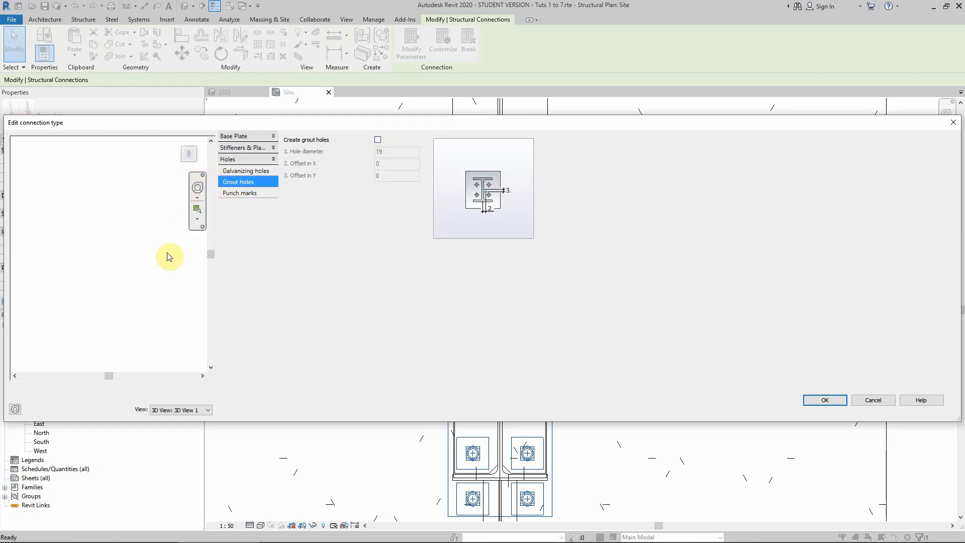
{"action": "scroll", "coordinate": [103, 256], "scroll_direction": "up", "scroll_amount": 5}
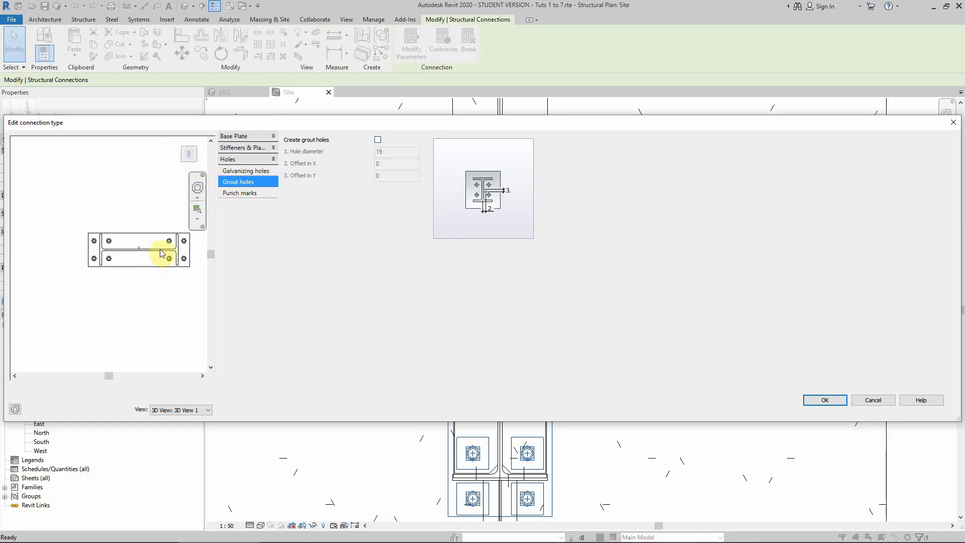
{"action": "scroll", "coordinate": [146, 250], "scroll_direction": "up", "scroll_amount": 1}
{"action": "scroll", "coordinate": [116, 256], "scroll_direction": "down", "scroll_amount": 3}
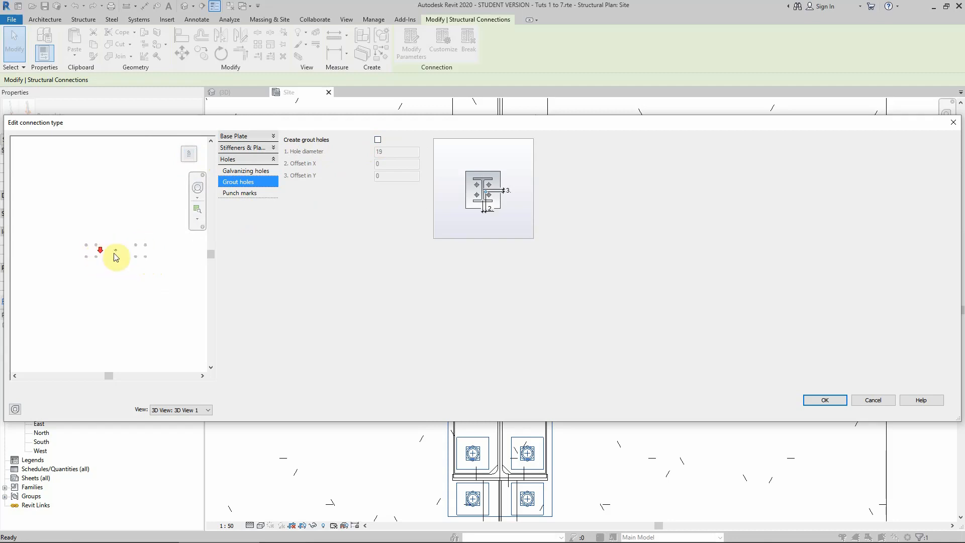
{"action": "scroll", "coordinate": [98, 262], "scroll_direction": "up", "scroll_amount": 2}
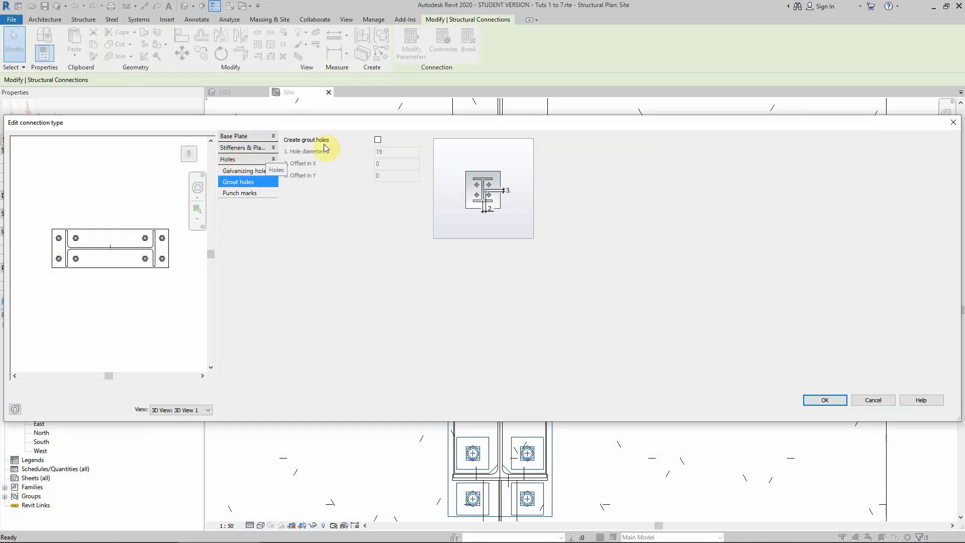
Step: Enable grout holes for the base plate type, set their offset in X to 50 mm, and accept the type changes
{"action": "left_click", "coordinate": [377, 140]}
{"action": "left_click", "coordinate": [377, 141]}
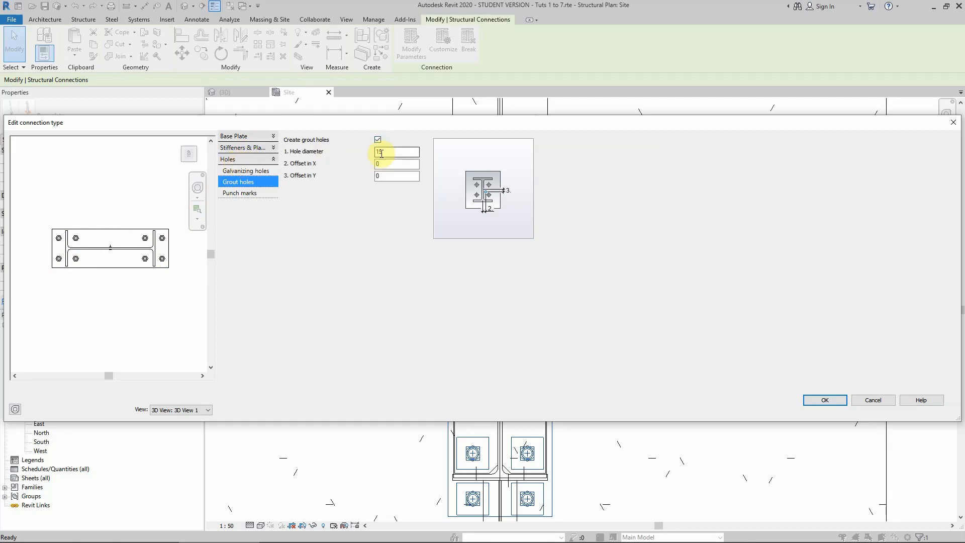
{"action": "double_click", "coordinate": [394, 163]}
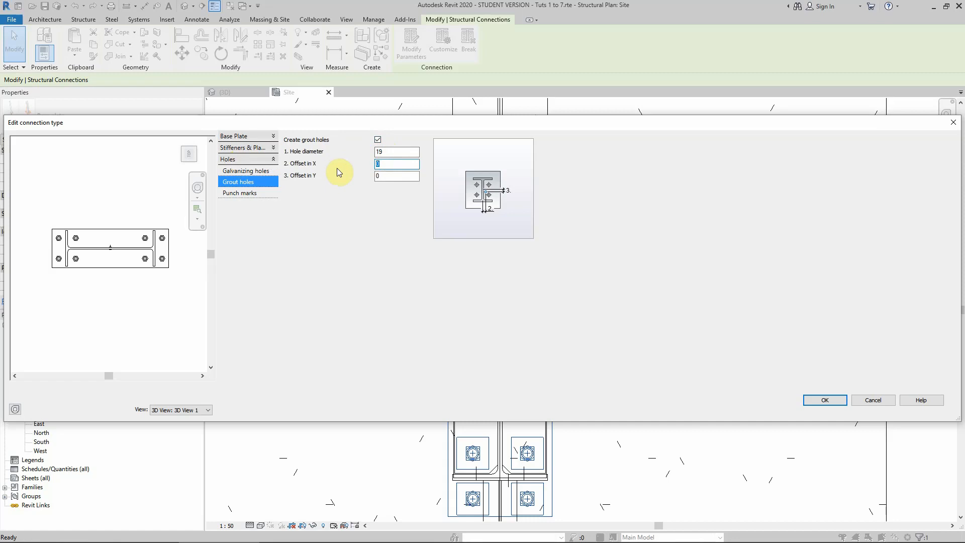
{"action": "type", "text": "50"}
{"action": "left_click", "coordinate": [392, 177]}
{"action": "left_click", "coordinate": [830, 399]}
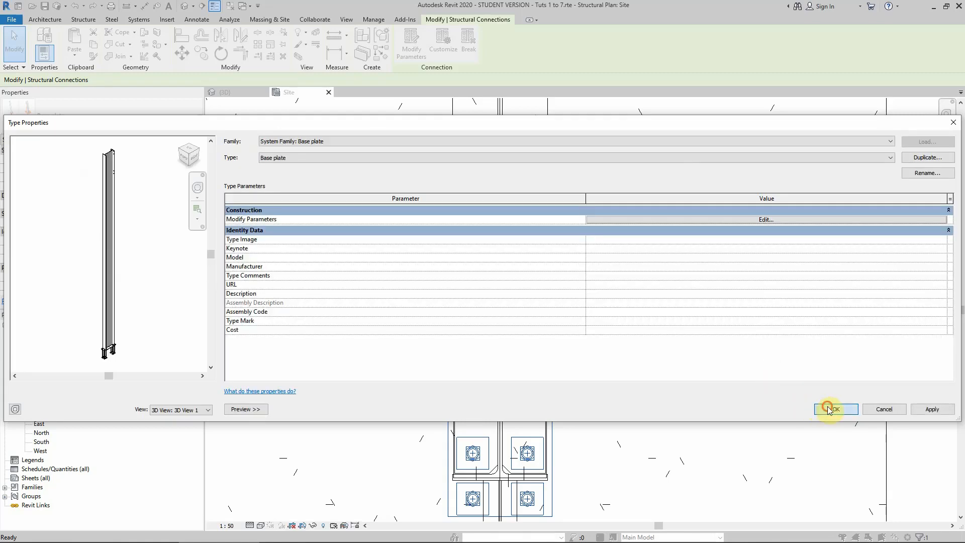
{"action": "left_click", "coordinate": [825, 406]}
Step: Propagate the 530UB82.0 column's base plate connection to the other matching columns in the 3D view
{"action": "left_click", "coordinate": [226, 93]}
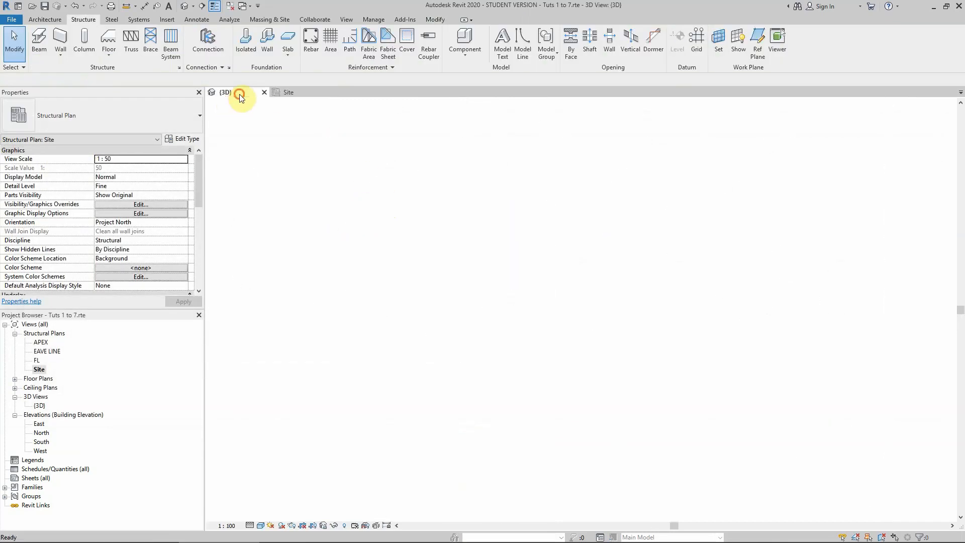
{"action": "scroll", "coordinate": [368, 228], "scroll_direction": "up", "scroll_amount": 6}
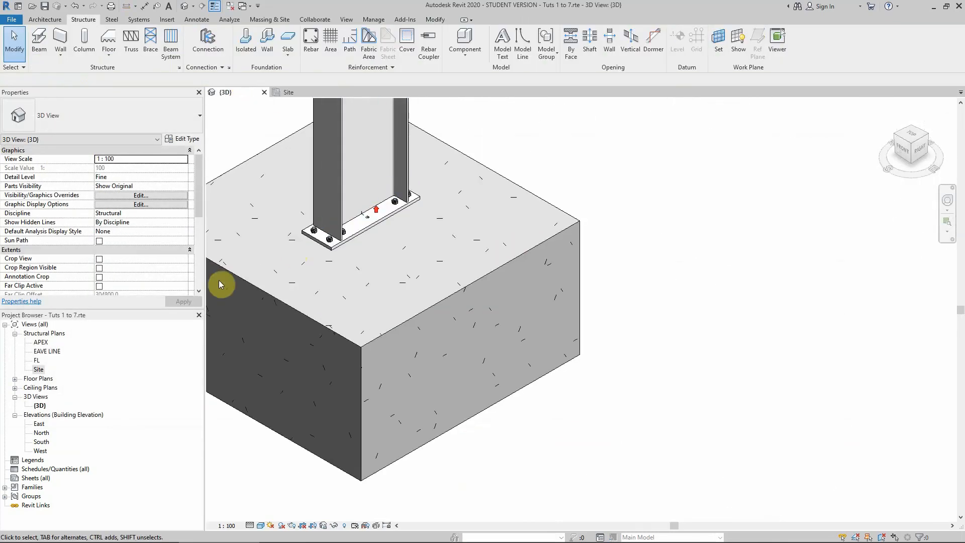
{"action": "left_click", "coordinate": [380, 219]}
{"action": "scroll", "coordinate": [488, 211], "scroll_direction": "down", "scroll_amount": 8}
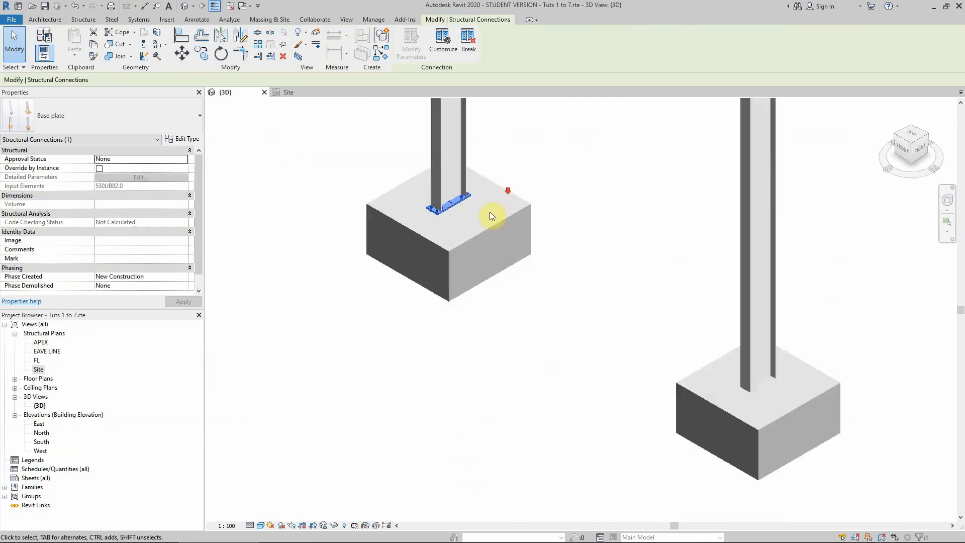
{"action": "scroll", "coordinate": [502, 181], "scroll_direction": "up", "scroll_amount": 5}
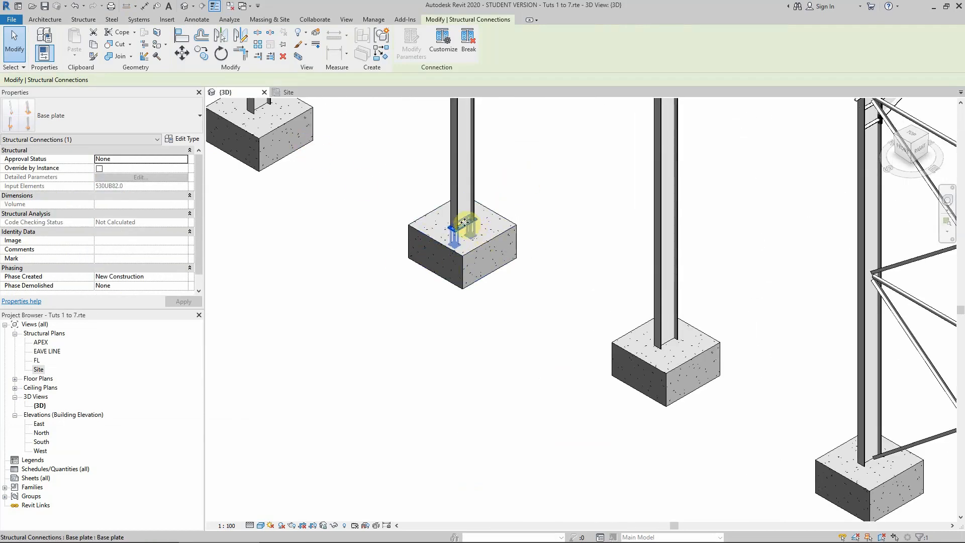
{"action": "right_click", "coordinate": [464, 222]}
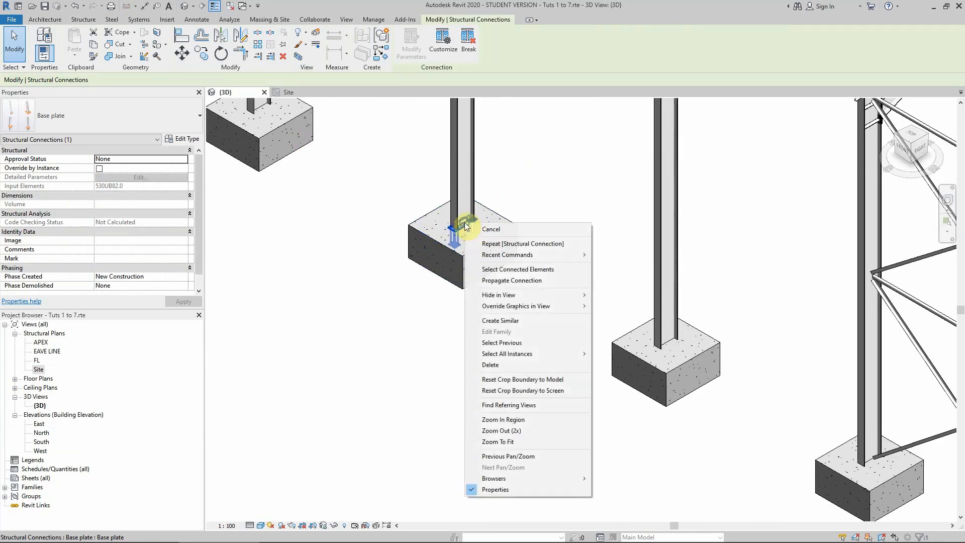
{"action": "left_click", "coordinate": [484, 281]}
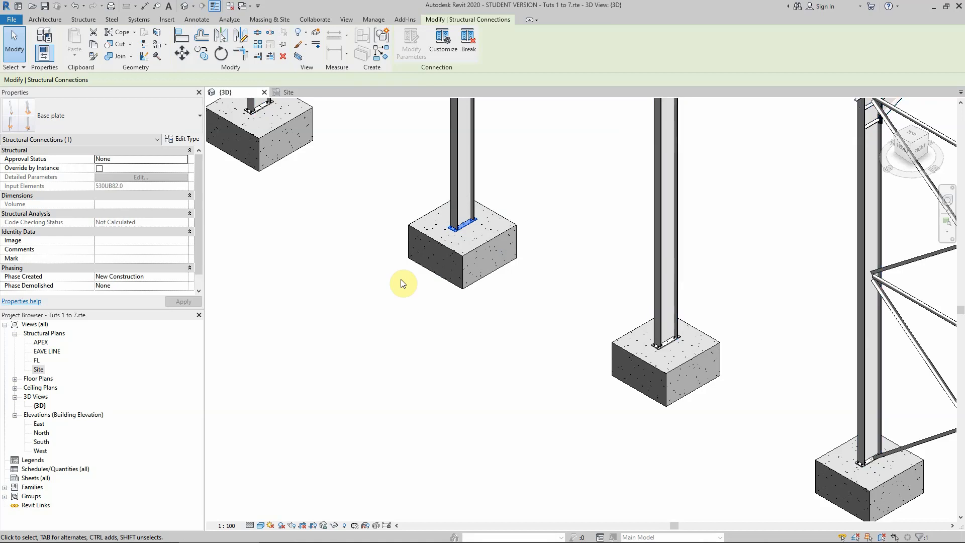
{"action": "scroll", "coordinate": [384, 318], "scroll_direction": "down", "scroll_amount": 3}
{"action": "left_click", "coordinate": [348, 317]}
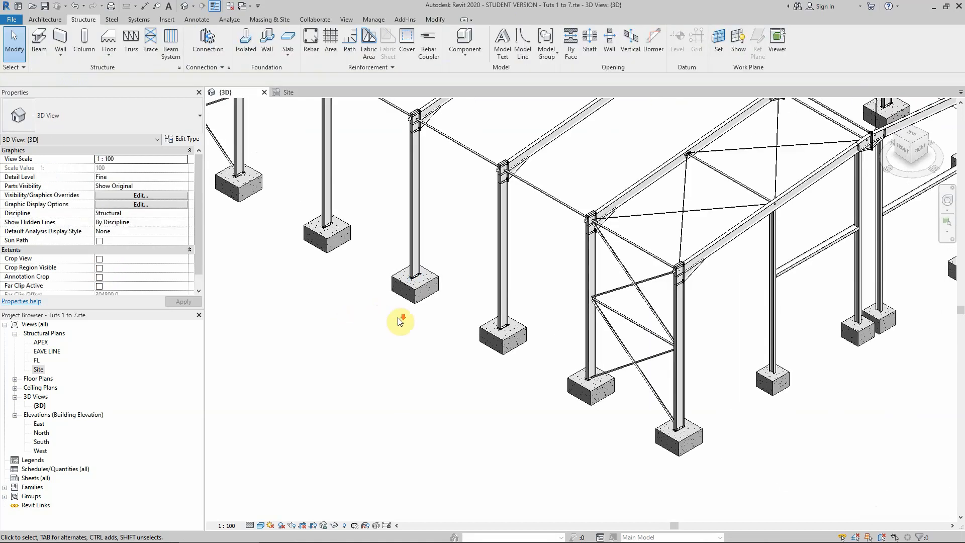
Step: Add a generic structural connection to the base of a 310UB40.4 end wall column
{"action": "scroll", "coordinate": [399, 321], "scroll_direction": "down", "scroll_amount": 2}
{"action": "scroll", "coordinate": [401, 323], "scroll_direction": "up", "scroll_amount": 2}
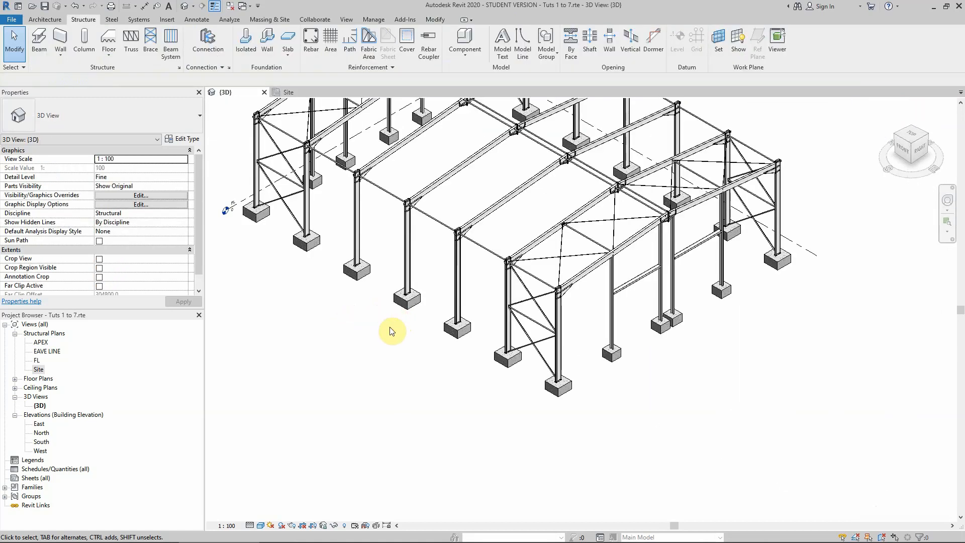
{"action": "scroll", "coordinate": [628, 358], "scroll_direction": "up", "scroll_amount": 5}
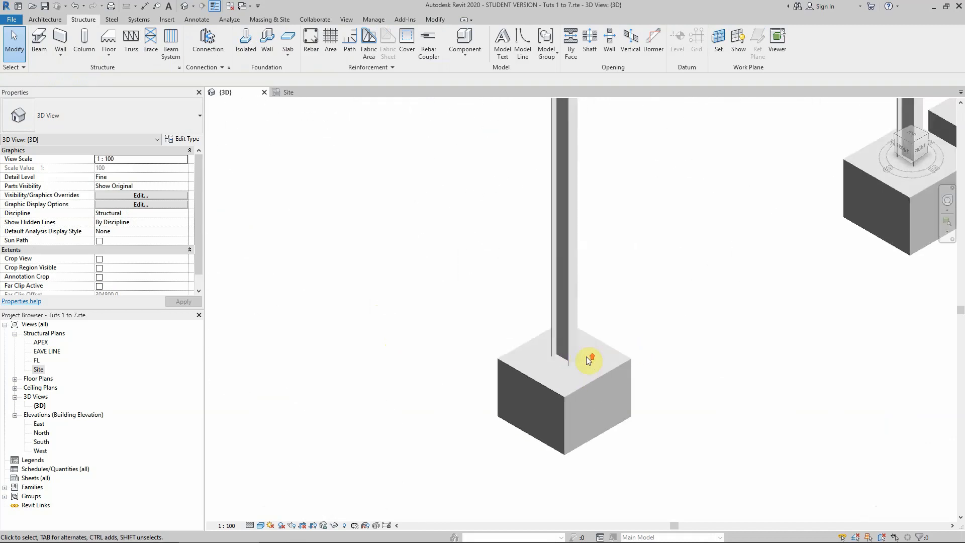
{"action": "left_click", "coordinate": [566, 359]}
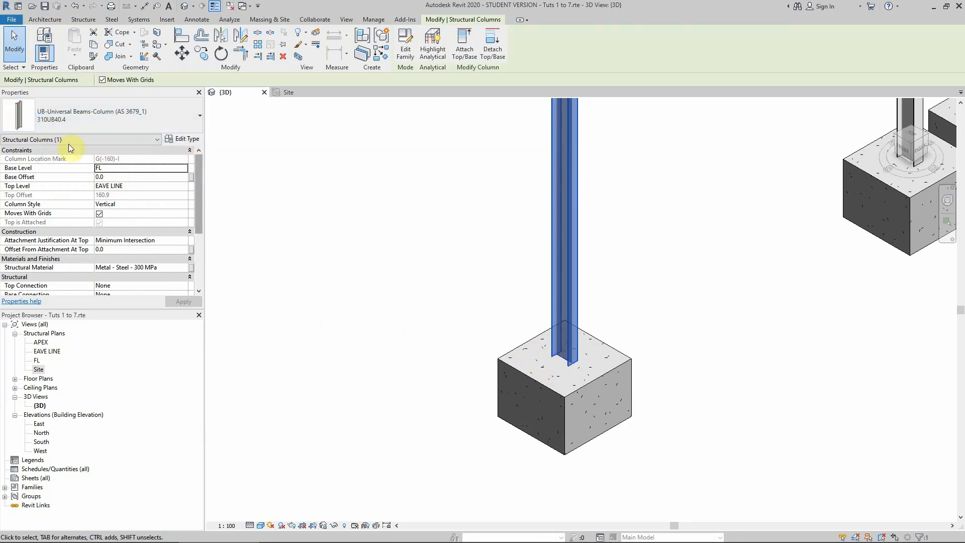
{"action": "left_click", "coordinate": [83, 19]}
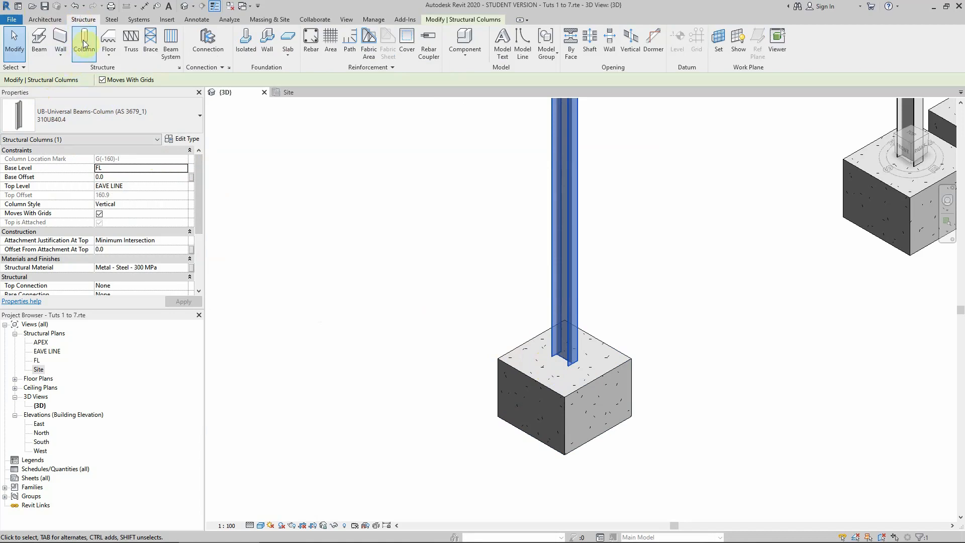
{"action": "left_click", "coordinate": [205, 40]}
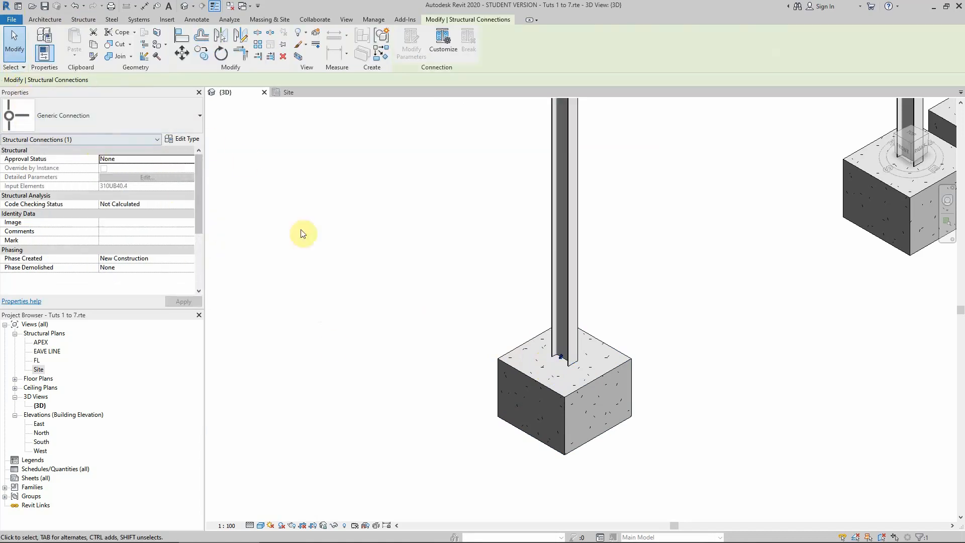
Step: Try the Base plate cut type on the 310UB40.4 column's connection and look at its type properties
{"action": "left_click", "coordinate": [121, 115]}
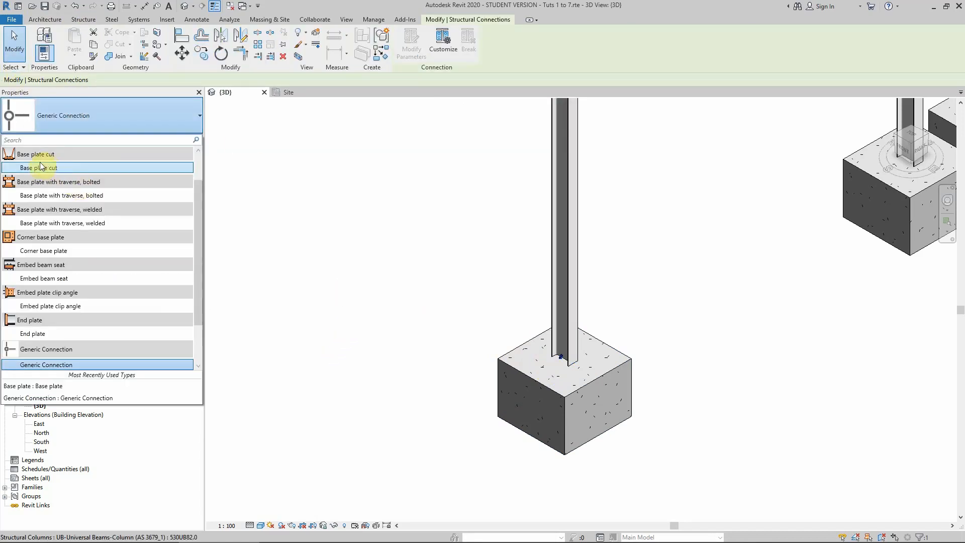
{"action": "left_click", "coordinate": [53, 154]}
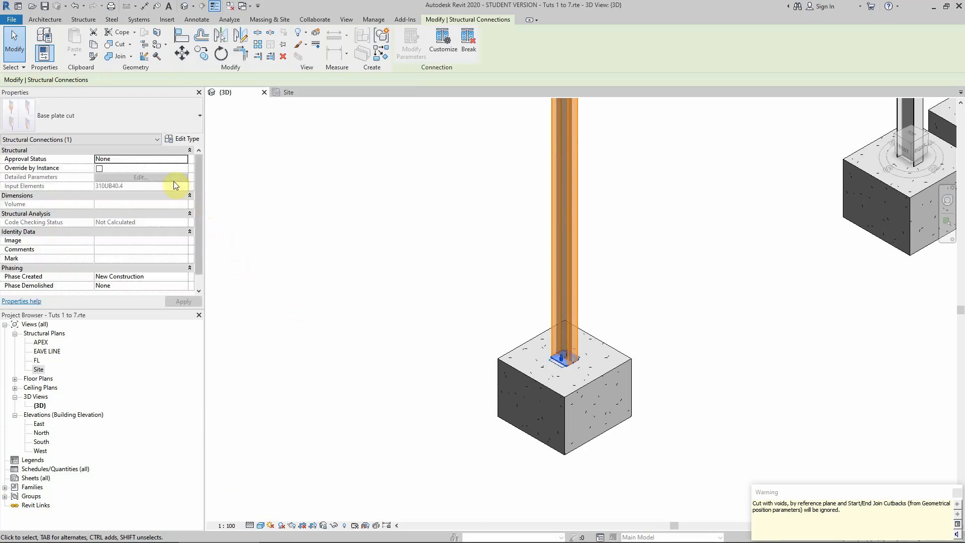
{"action": "left_click", "coordinate": [182, 139]}
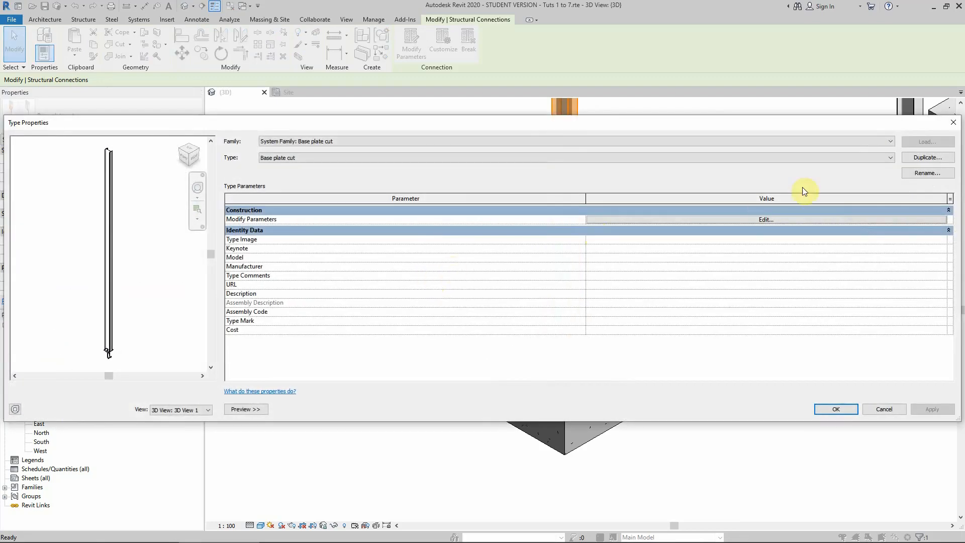
{"action": "left_click", "coordinate": [955, 126]}
{"action": "scroll", "coordinate": [513, 367], "scroll_direction": "up", "scroll_amount": 3}
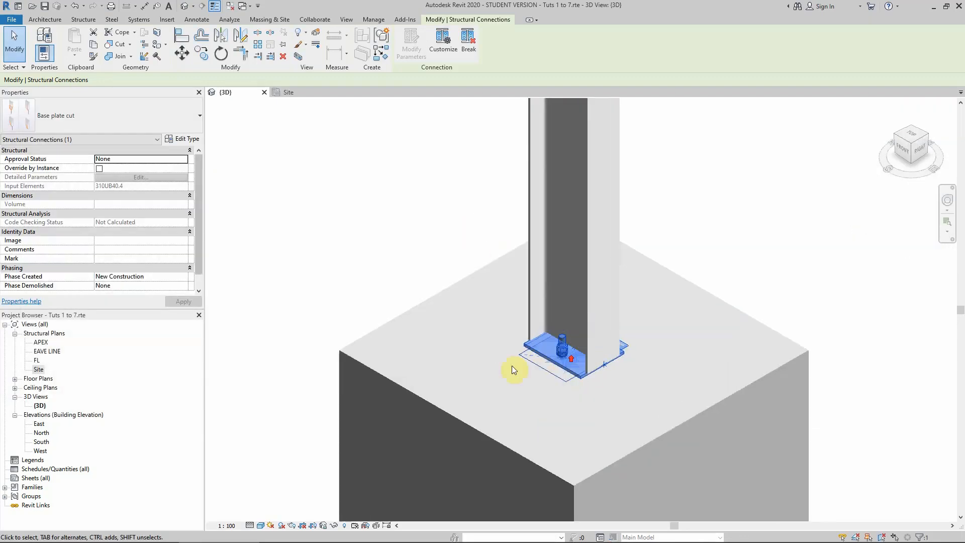
Step: Change the 310UB40.4 column's connection type to Base plate
{"action": "left_click", "coordinate": [386, 248]}
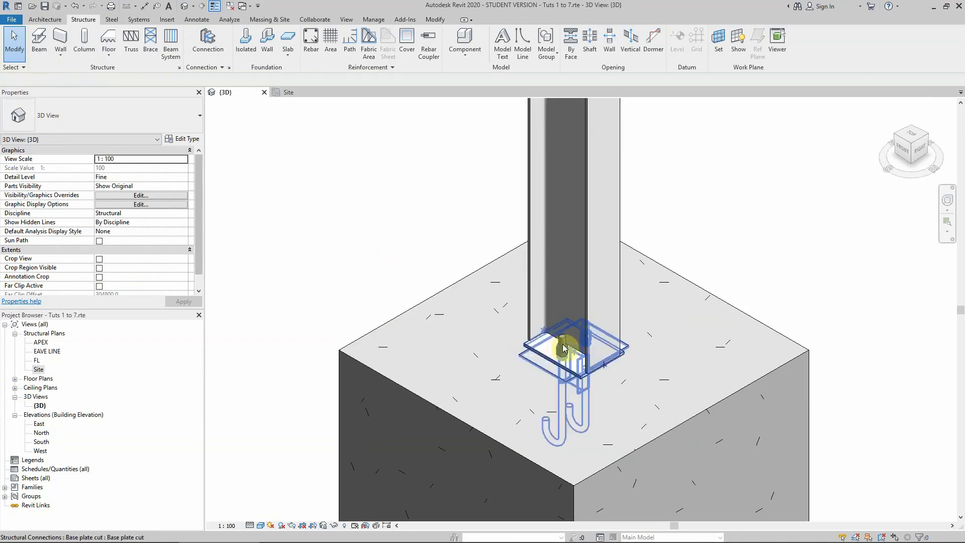
{"action": "left_click", "coordinate": [567, 341]}
{"action": "left_click", "coordinate": [528, 350]}
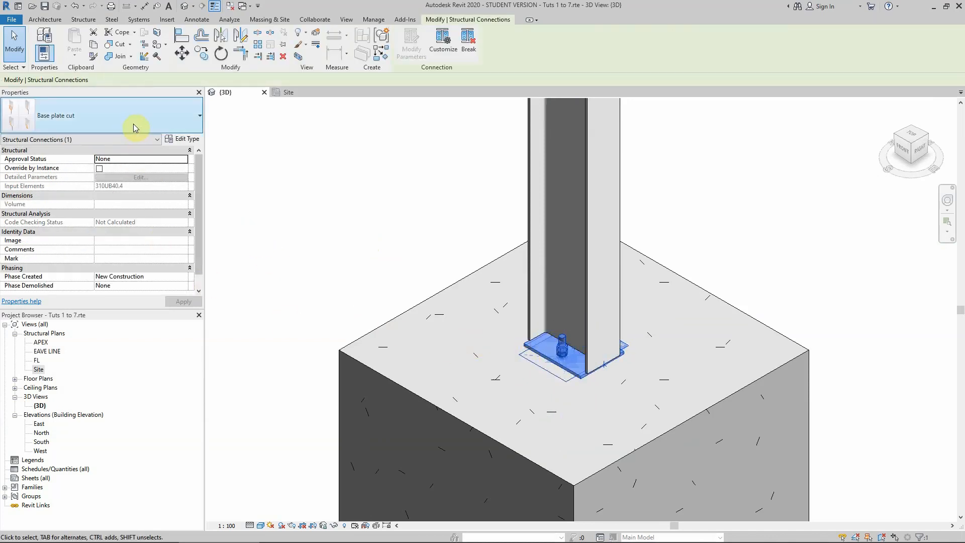
{"action": "left_click", "coordinate": [122, 127]}
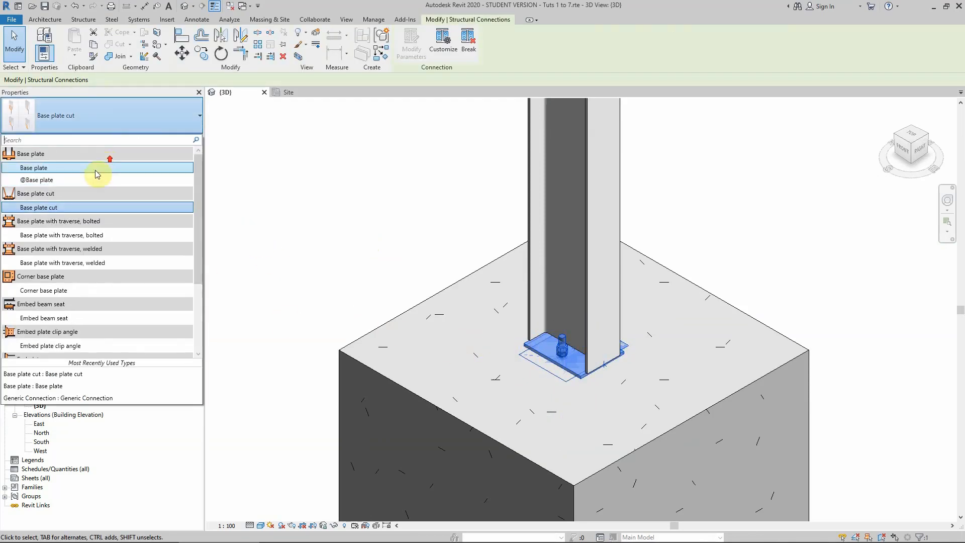
{"action": "left_click", "coordinate": [64, 179]}
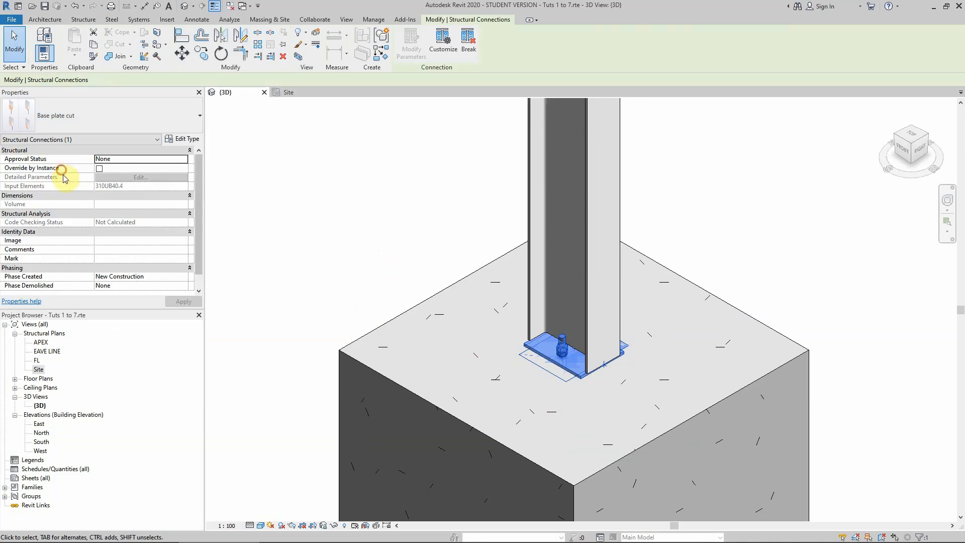
{"action": "left_click", "coordinate": [346, 188]}
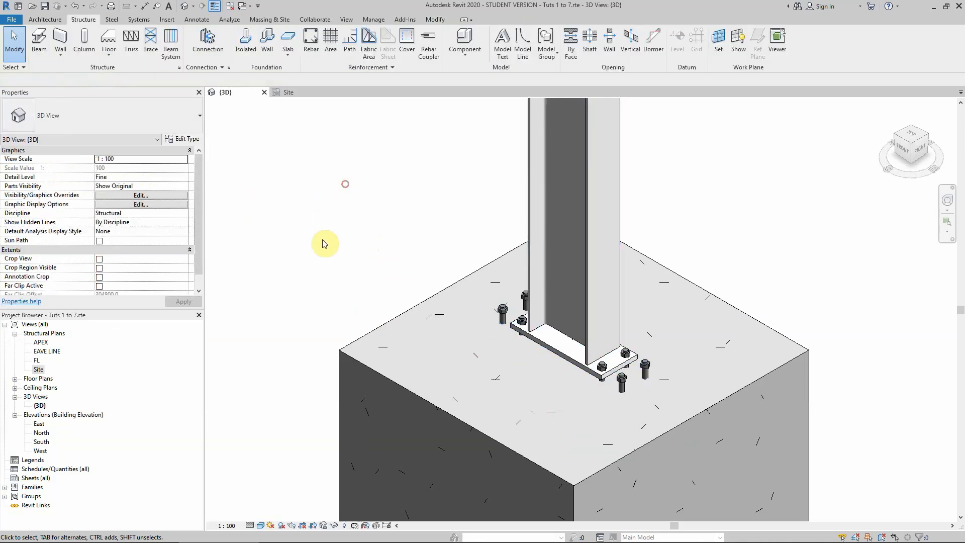
{"action": "left_click", "coordinate": [500, 318]}
{"action": "left_click", "coordinate": [132, 126]}
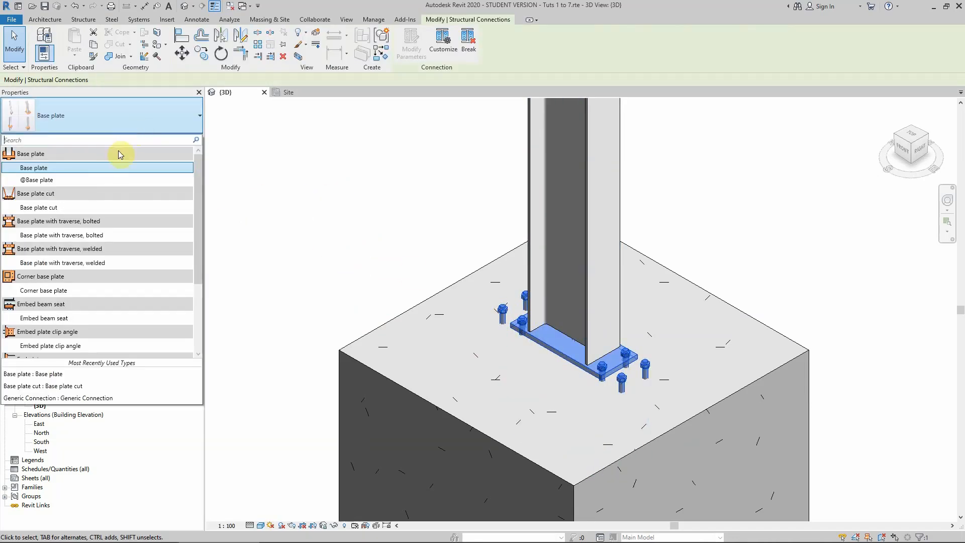
{"action": "left_click", "coordinate": [76, 179]}
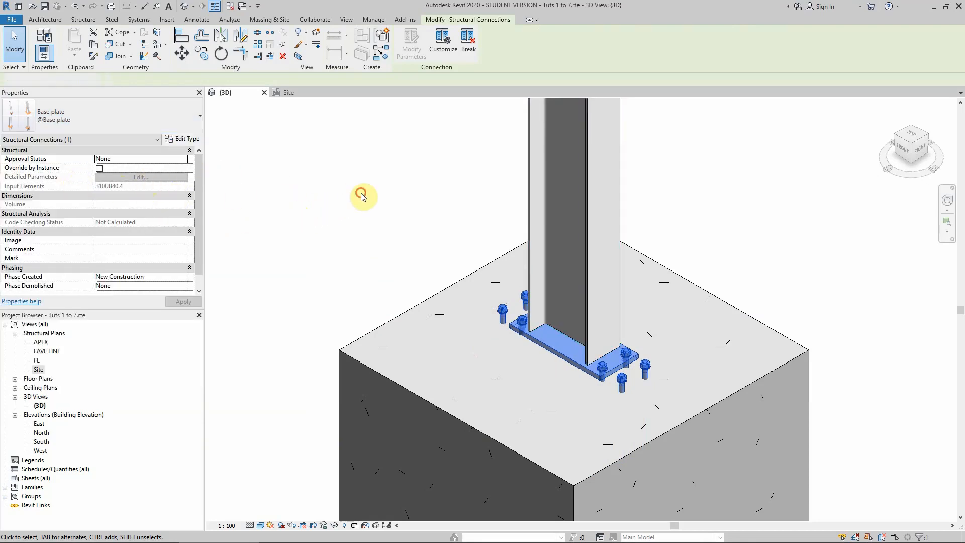
{"action": "left_click", "coordinate": [358, 197]}
{"action": "left_click", "coordinate": [499, 310]}
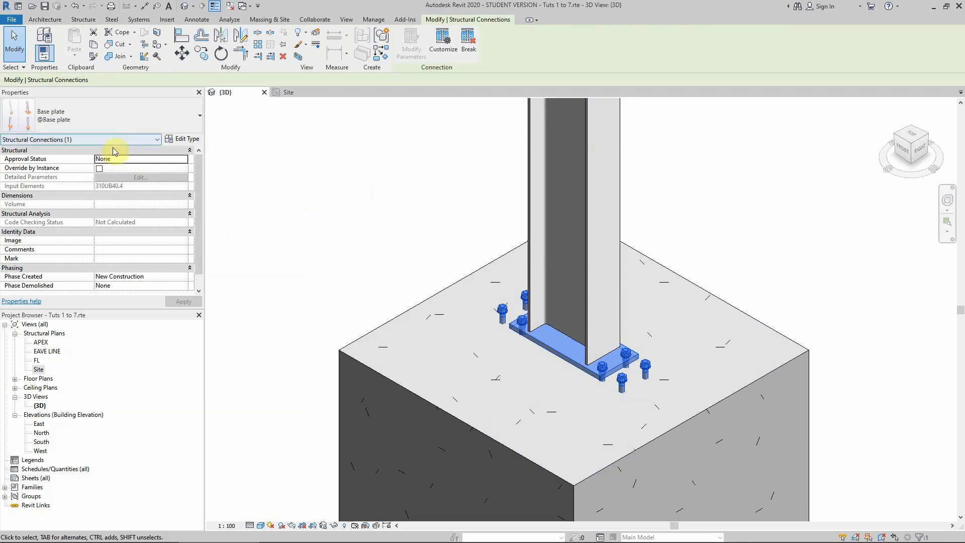
{"action": "left_click", "coordinate": [131, 129]}
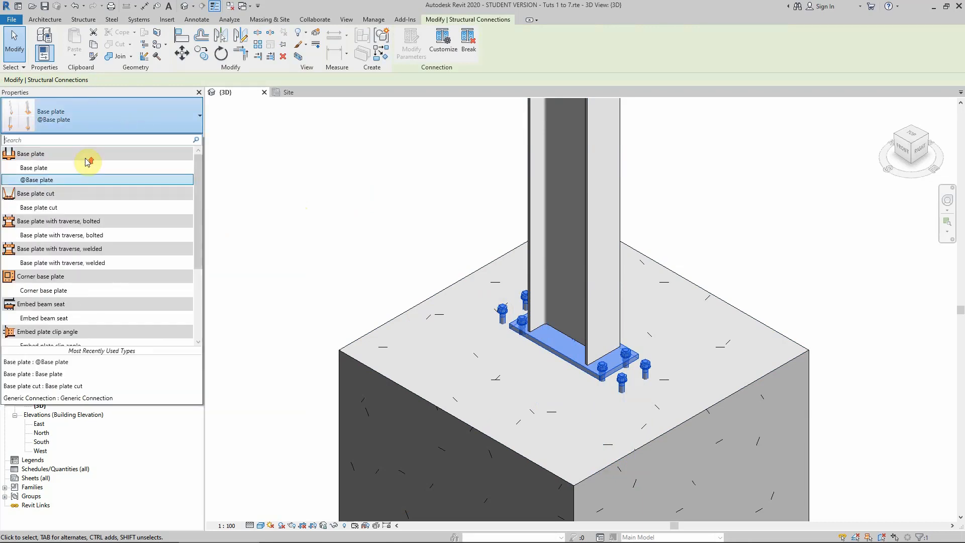
{"action": "left_click", "coordinate": [49, 167]}
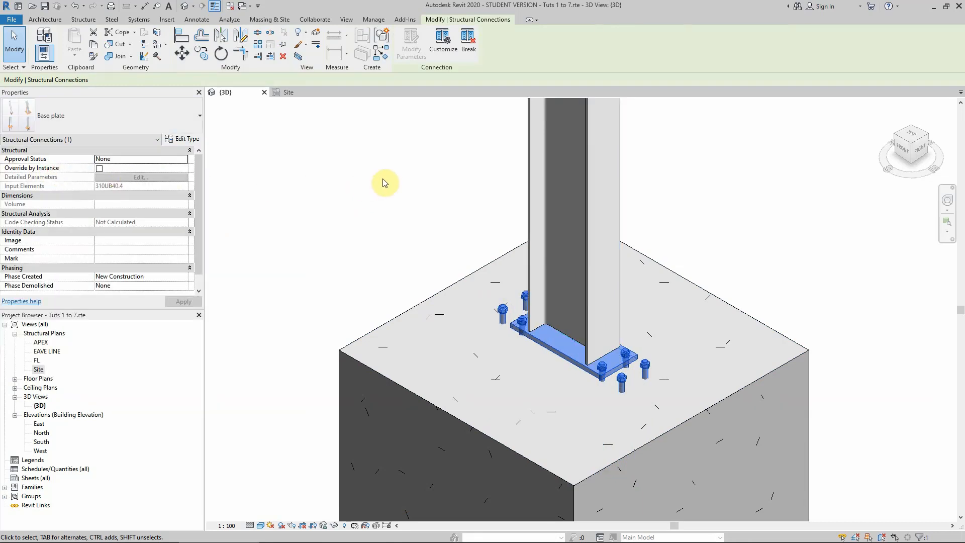
Step: Examine the base plate type's anchor and grout hole layout from above in the type preview
{"action": "left_click", "coordinate": [183, 139]}
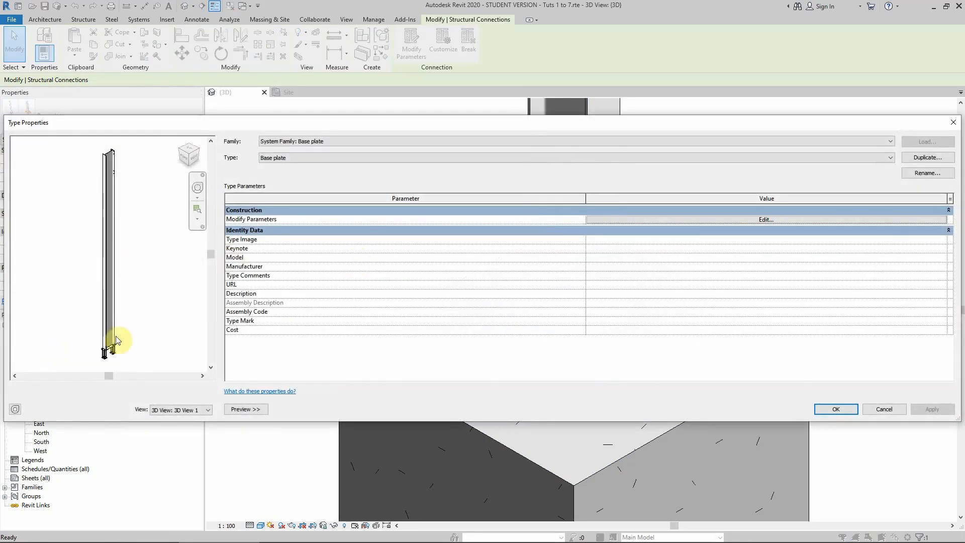
{"action": "left_click", "coordinate": [190, 151]}
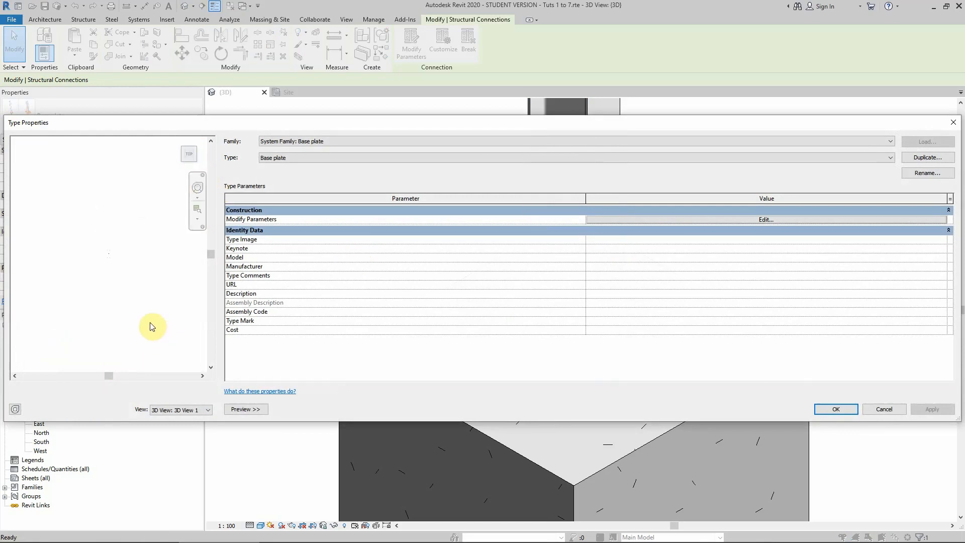
{"action": "scroll", "coordinate": [108, 253], "scroll_direction": "up", "scroll_amount": 8}
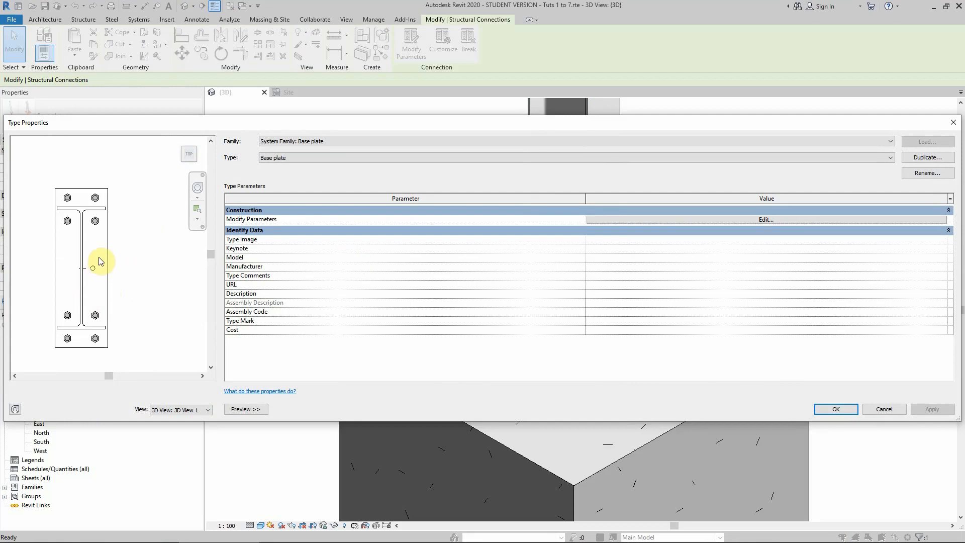
{"action": "left_click", "coordinate": [953, 122]}
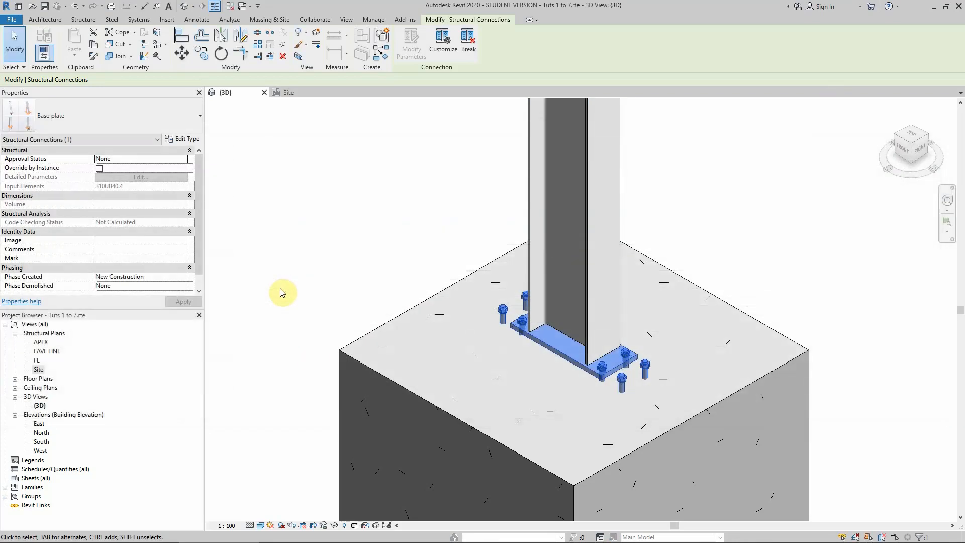
Step: Examine the Base plate type's plate dimensions, washer plate and anchors parallel to the web alongside the layout seen from above
{"action": "left_click", "coordinate": [343, 212]}
{"action": "scroll", "coordinate": [604, 374], "scroll_direction": "up", "scroll_amount": 3}
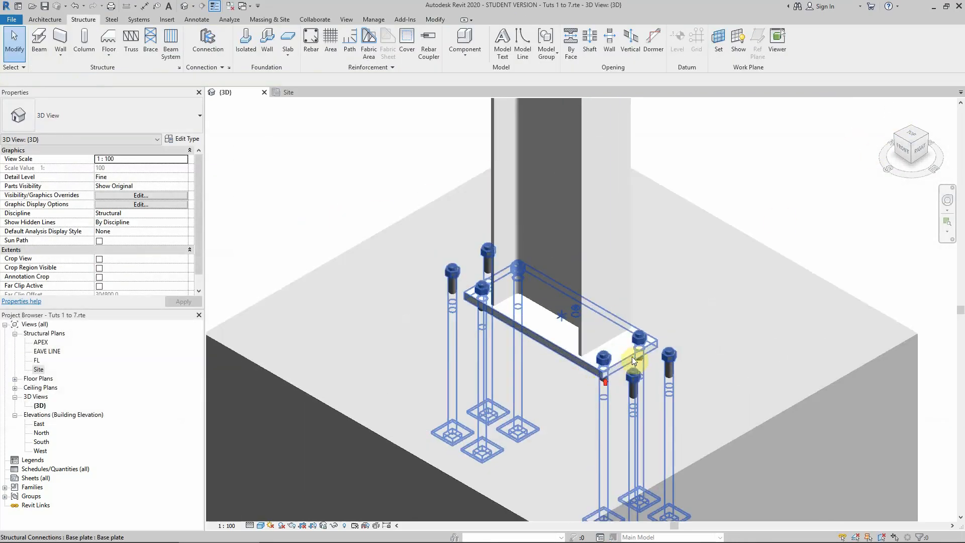
{"action": "left_click", "coordinate": [632, 354]}
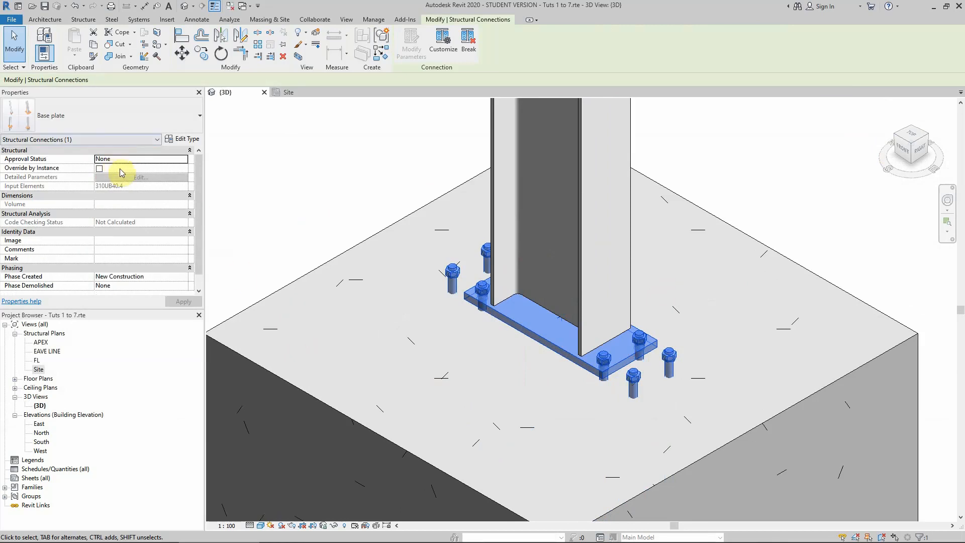
{"action": "left_click", "coordinate": [191, 139]}
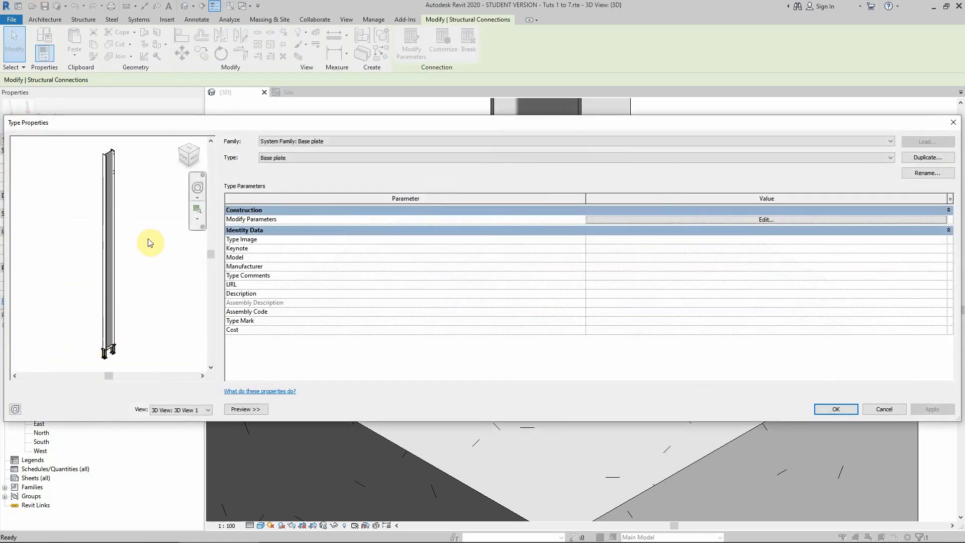
{"action": "left_click", "coordinate": [186, 156]}
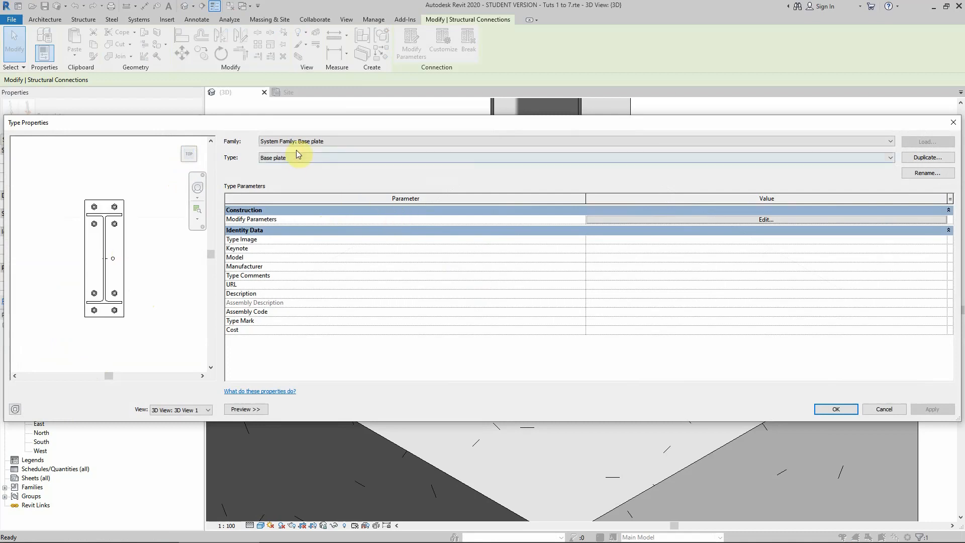
{"action": "left_click", "coordinate": [810, 220]}
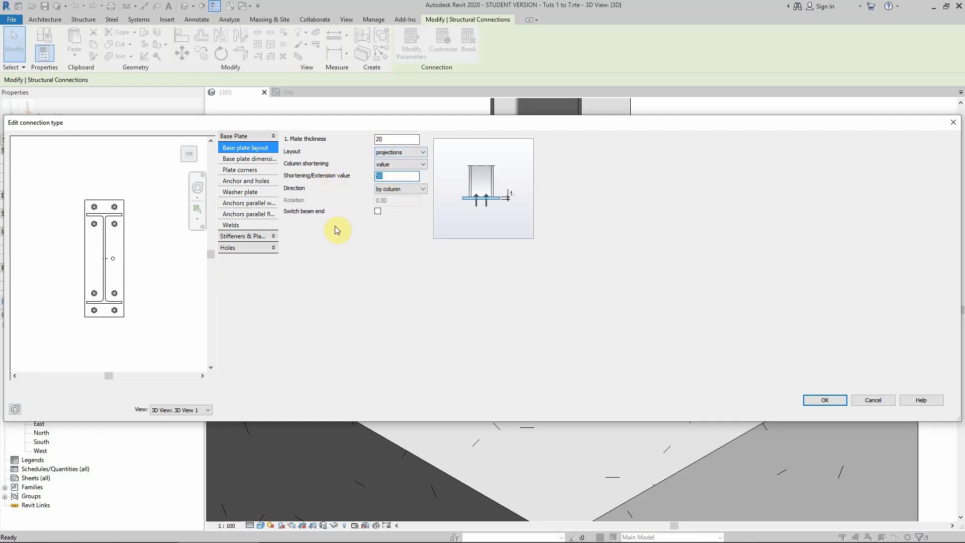
{"action": "left_click", "coordinate": [232, 159]}
{"action": "left_click", "coordinate": [393, 151]}
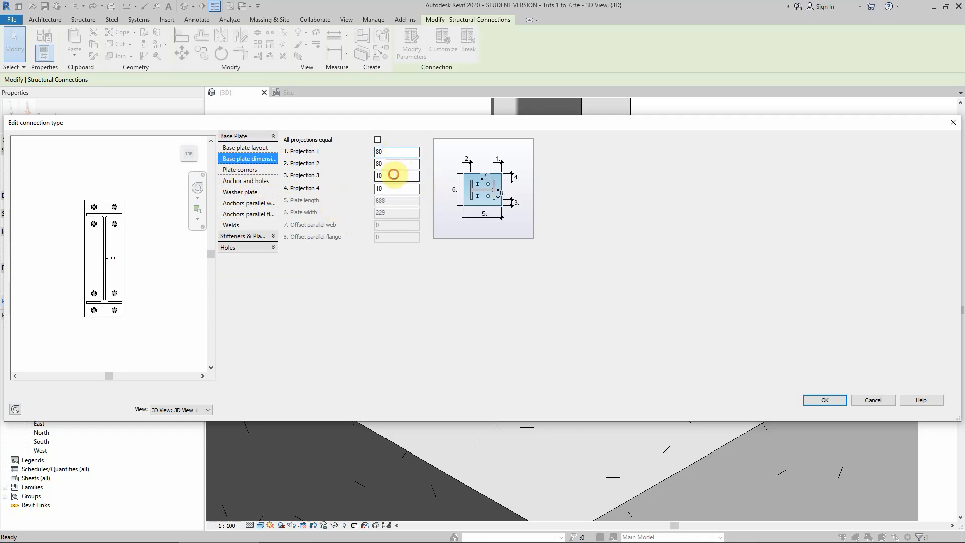
{"action": "left_click", "coordinate": [394, 175]}
{"action": "left_click", "coordinate": [251, 194]}
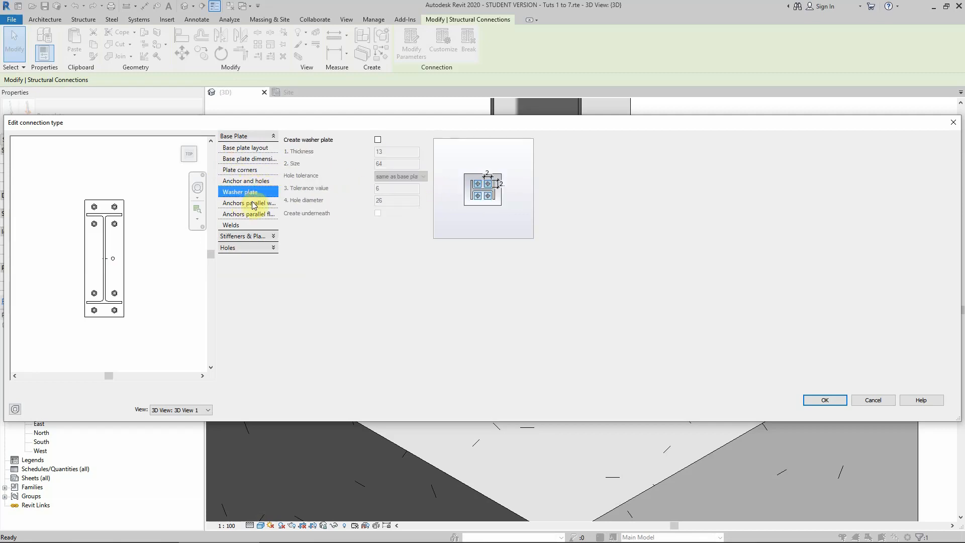
{"action": "left_click", "coordinate": [253, 204]}
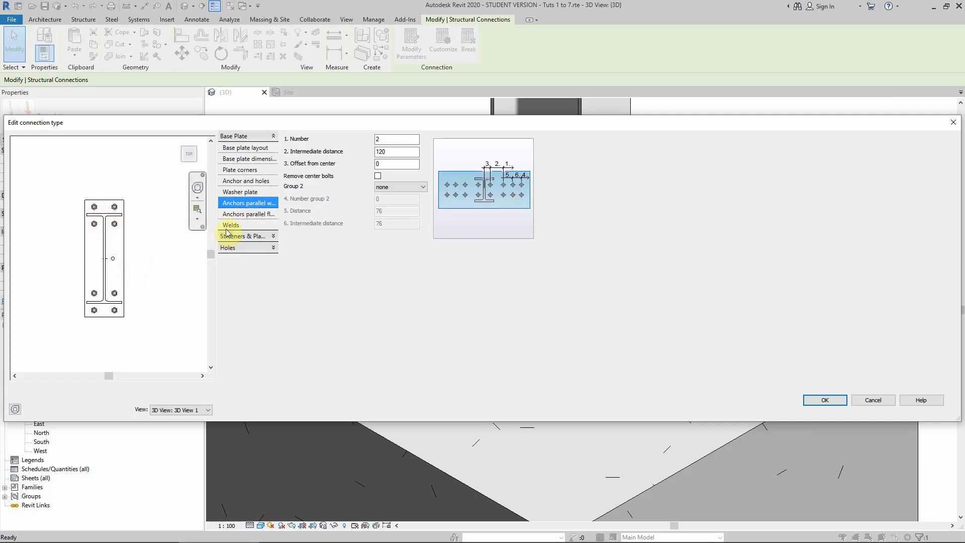
Step: Set the intermediate distance of the anchors parallel to the flange to 300 in the Base plate type
{"action": "left_click", "coordinate": [244, 213]}
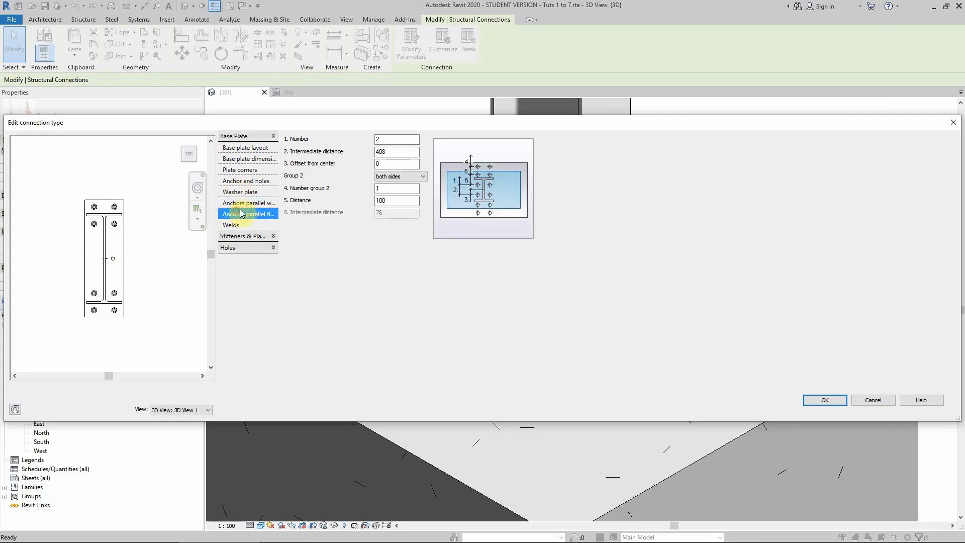
{"action": "left_click", "coordinate": [243, 204]}
{"action": "left_click", "coordinate": [244, 215]}
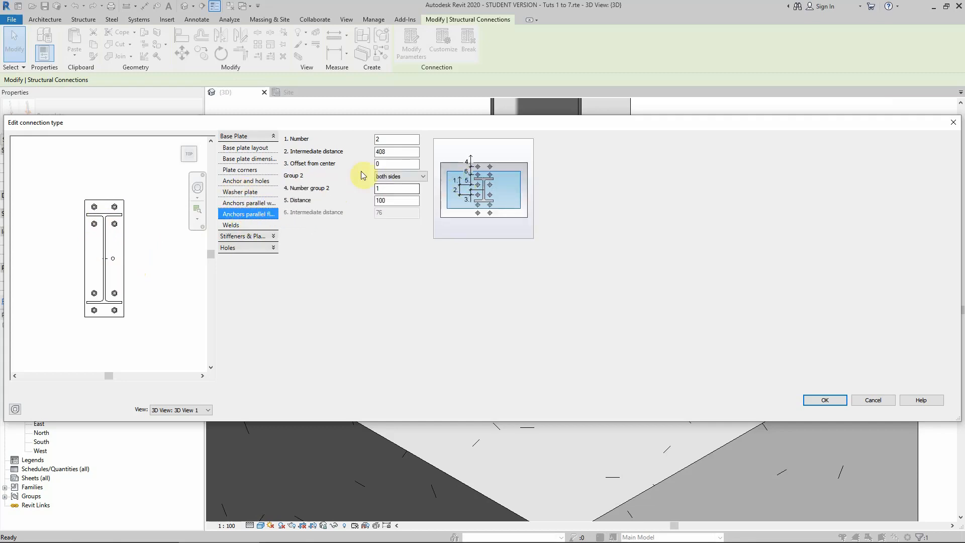
{"action": "left_click", "coordinate": [391, 163]}
{"action": "double_click", "coordinate": [392, 151]}
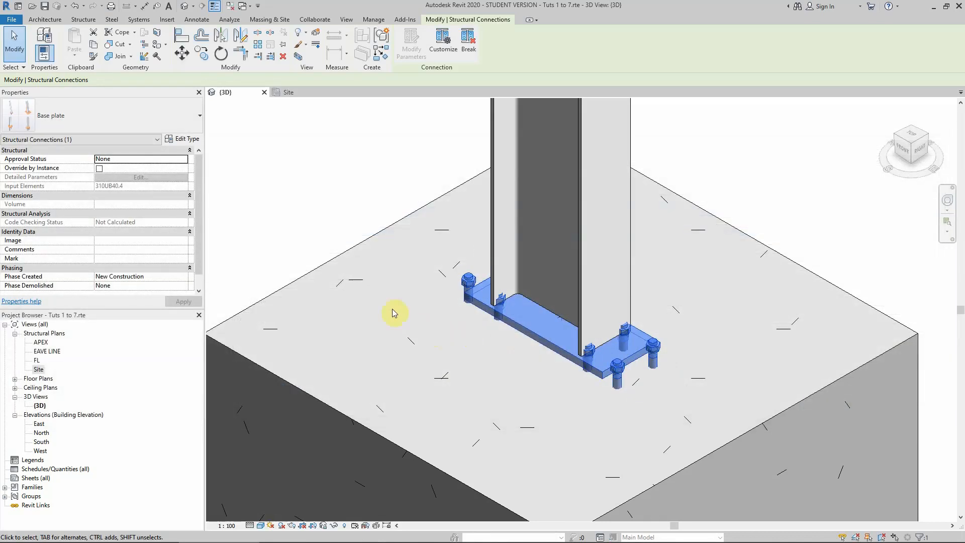
{"action": "left_click", "coordinate": [319, 167]}
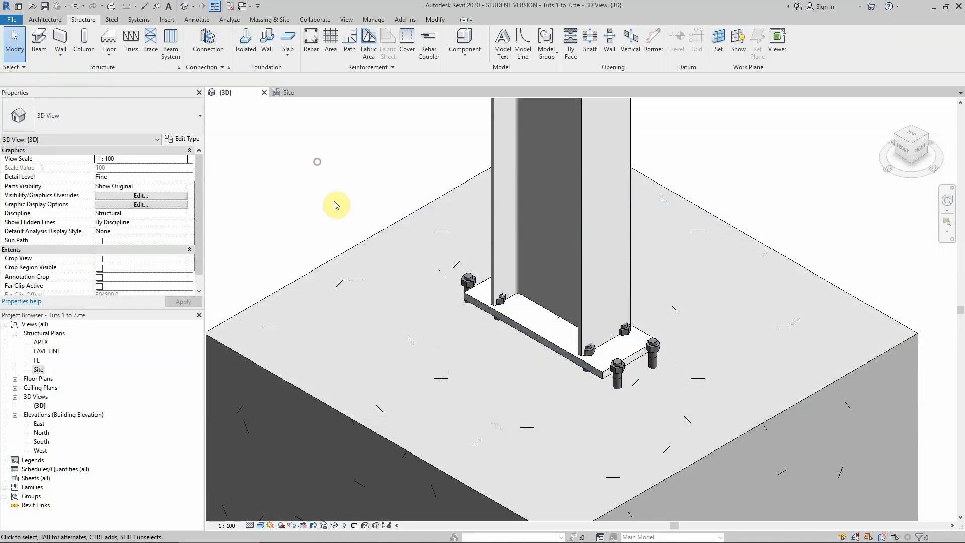
Step: Examine the Base plate type's anchors parallel to the flange and their positions around the column section from above
{"action": "left_click", "coordinate": [473, 282]}
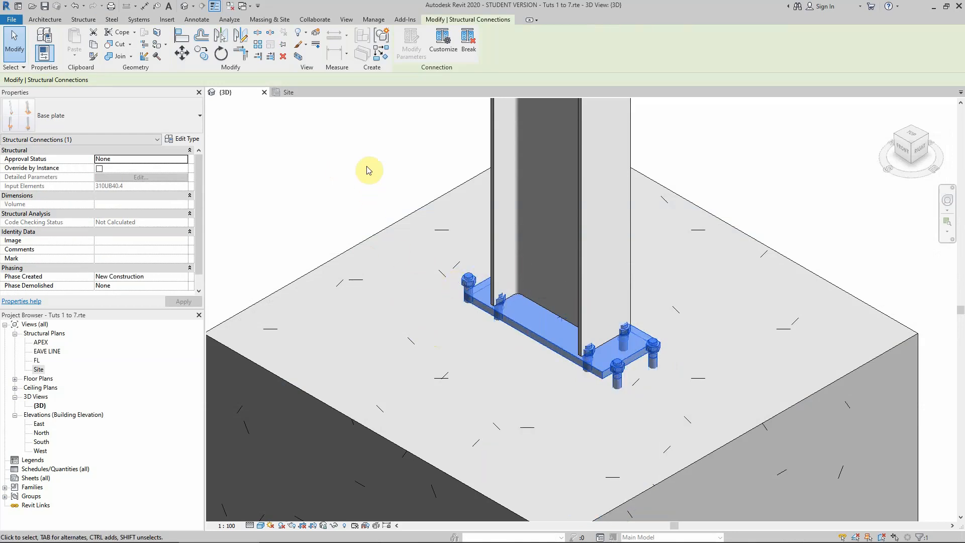
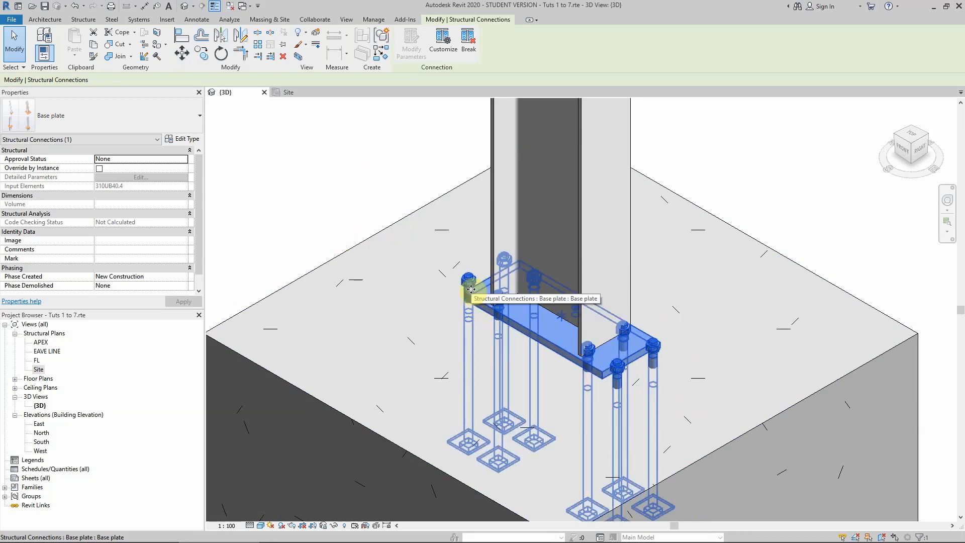
{"action": "left_click", "coordinate": [182, 140]}
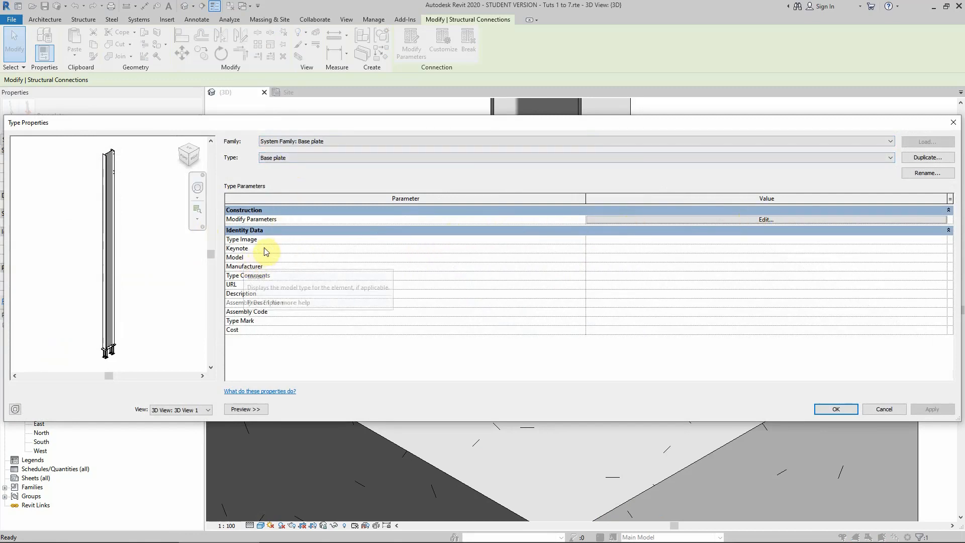
{"action": "left_click", "coordinate": [708, 220]}
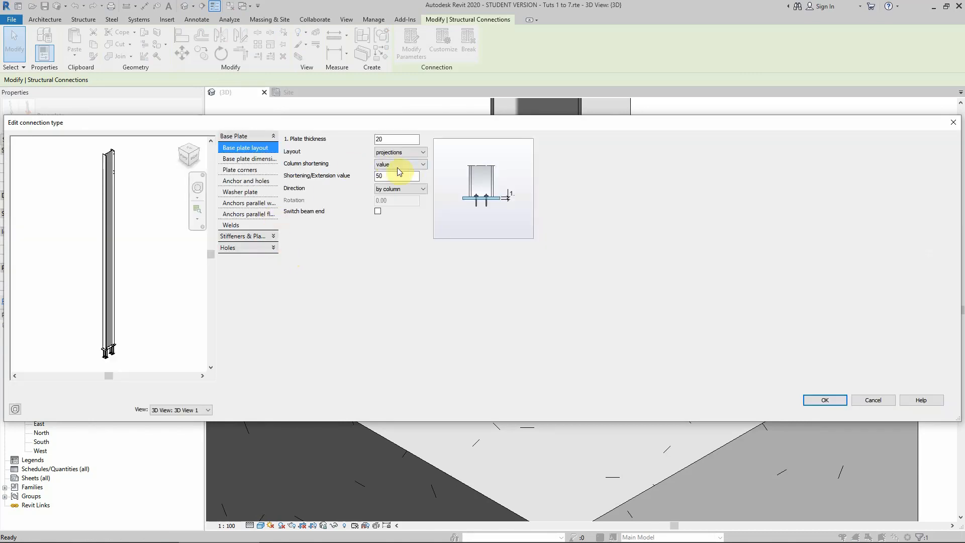
{"action": "left_click", "coordinate": [248, 214]}
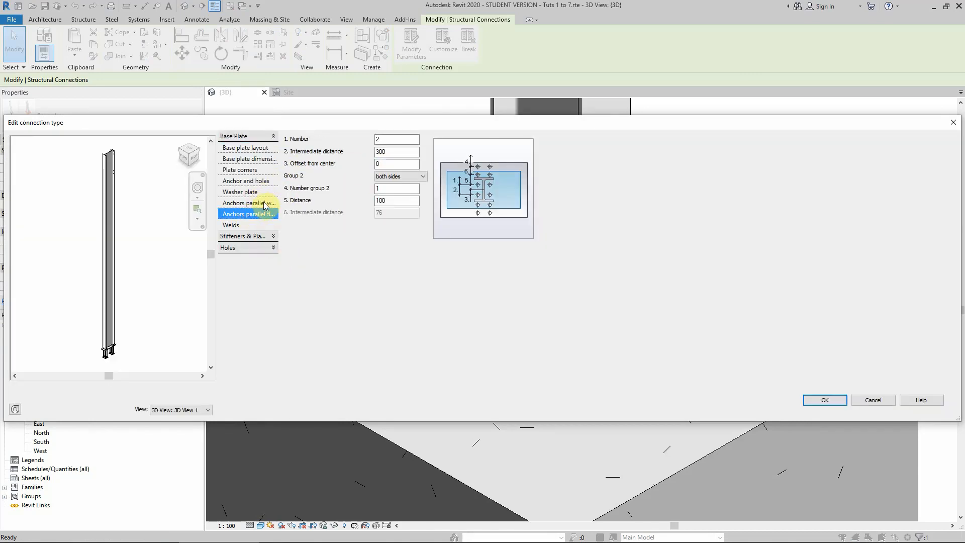
{"action": "double_click", "coordinate": [393, 151]}
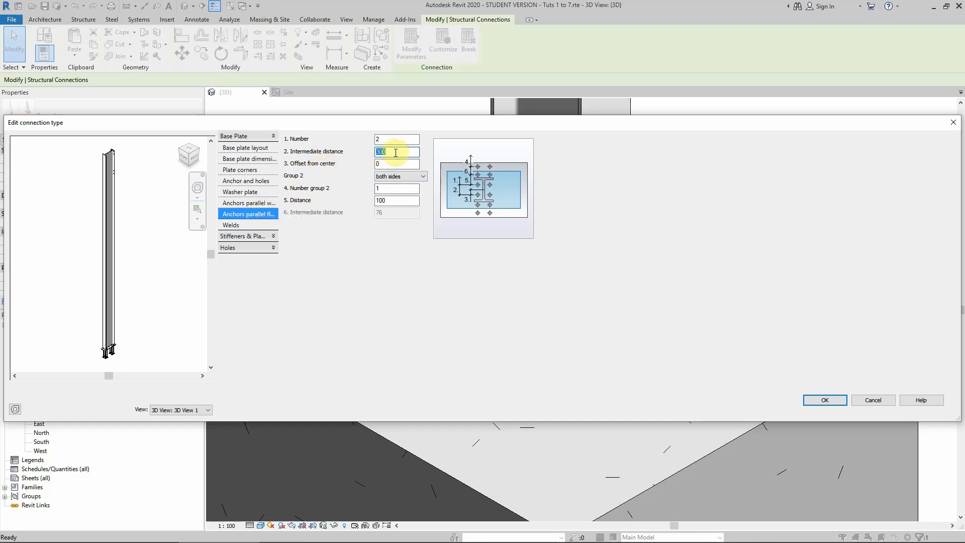
{"action": "left_click", "coordinate": [189, 150]}
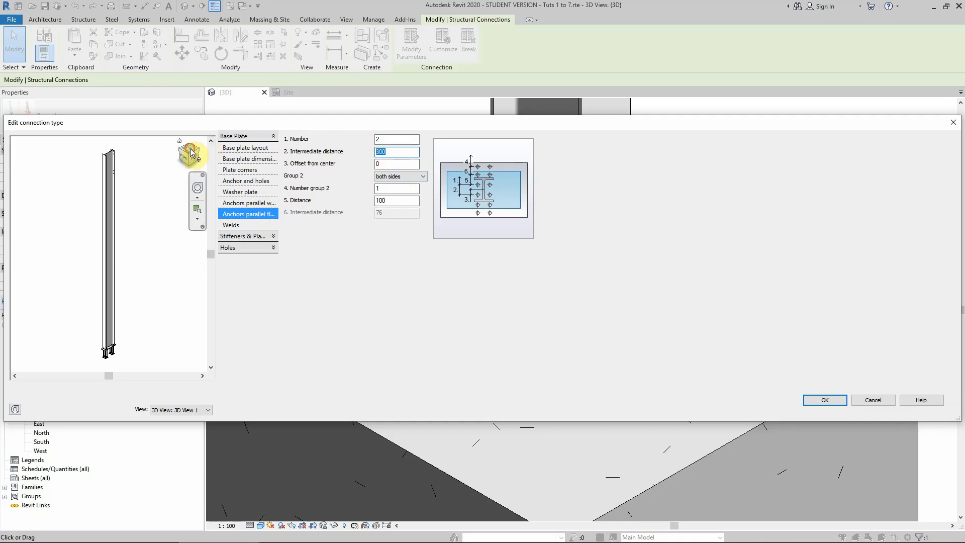
{"action": "scroll", "coordinate": [91, 249], "scroll_direction": "up", "scroll_amount": 5}
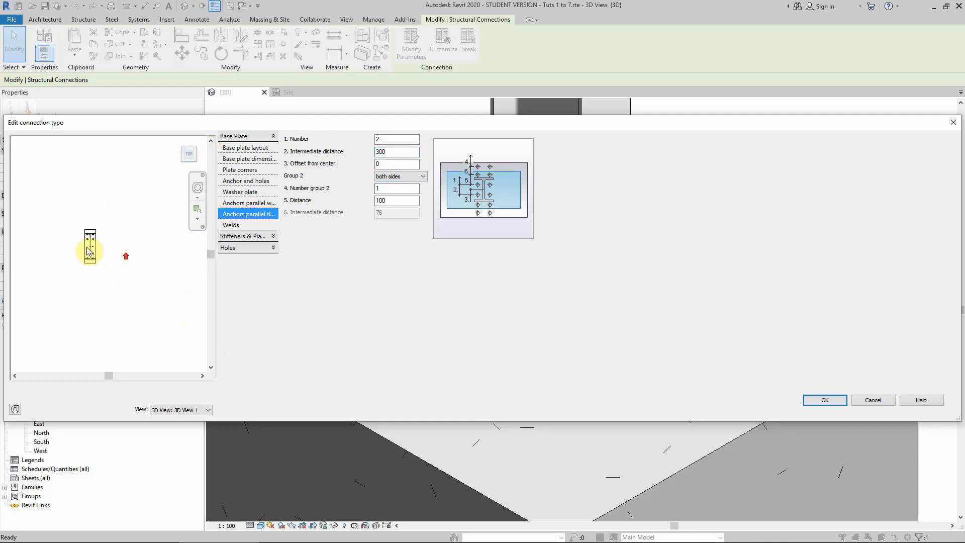
{"action": "scroll", "coordinate": [86, 246], "scroll_direction": "up", "scroll_amount": 2}
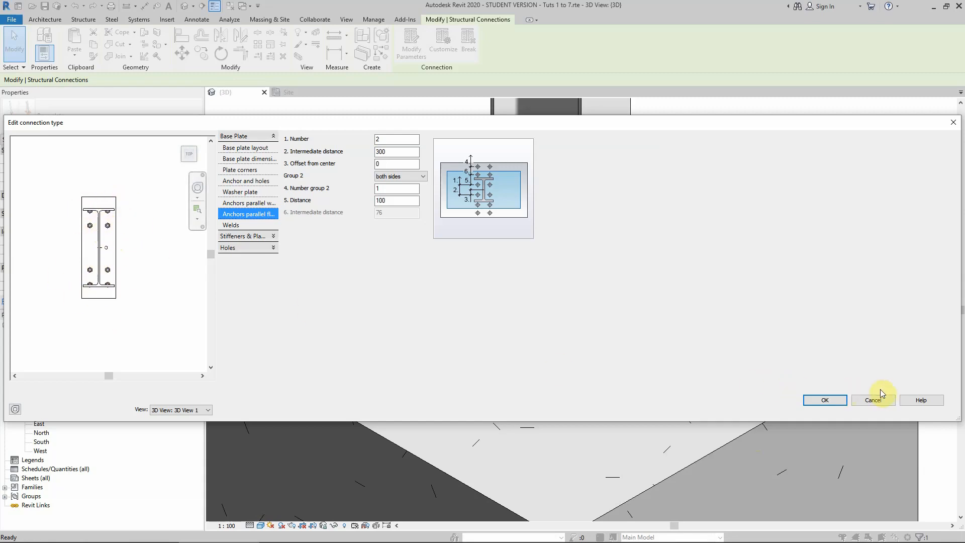
Step: Try a plate length of 300 in the Base plate type and discard the change
{"action": "left_click", "coordinate": [245, 158]}
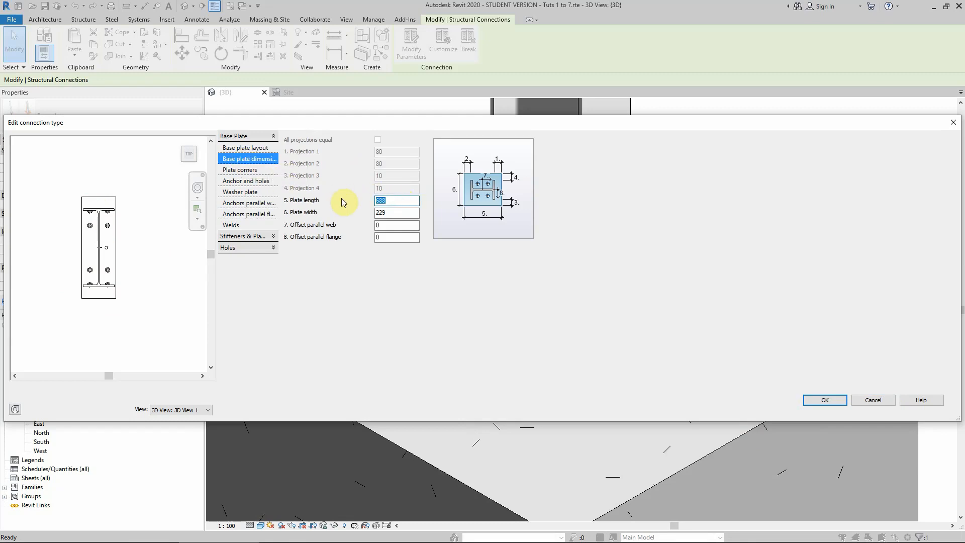
{"action": "type", "text": "300"}
{"action": "left_click", "coordinate": [134, 260]}
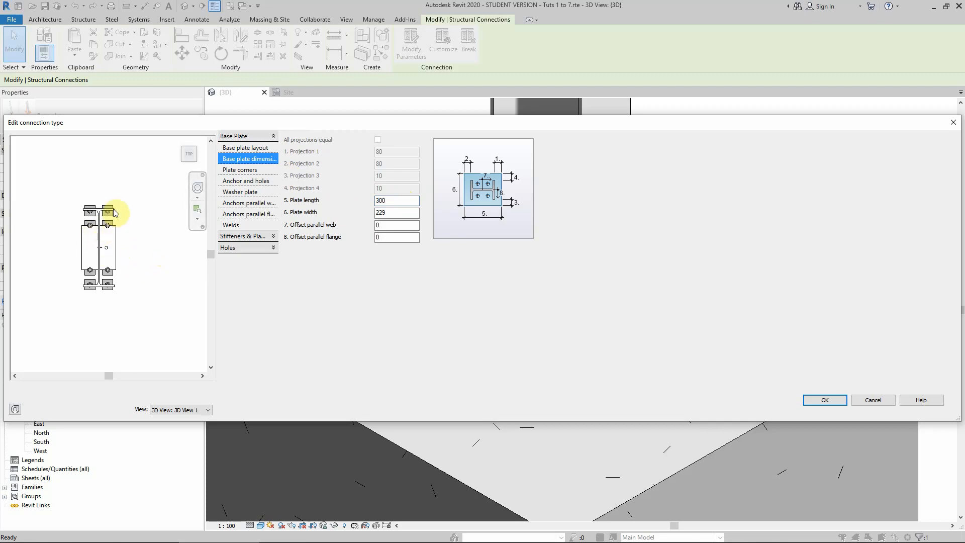
{"action": "left_click", "coordinate": [875, 400]}
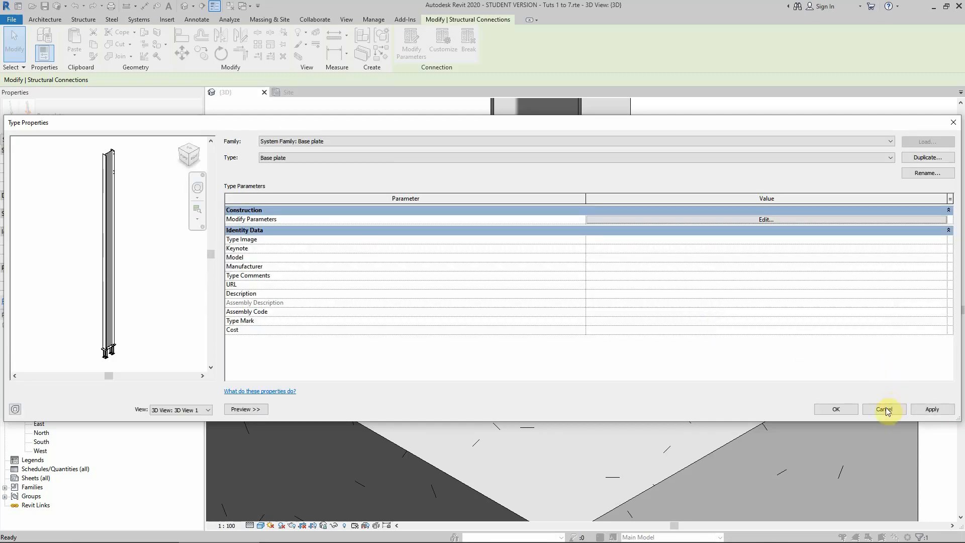
{"action": "left_click", "coordinate": [884, 408]}
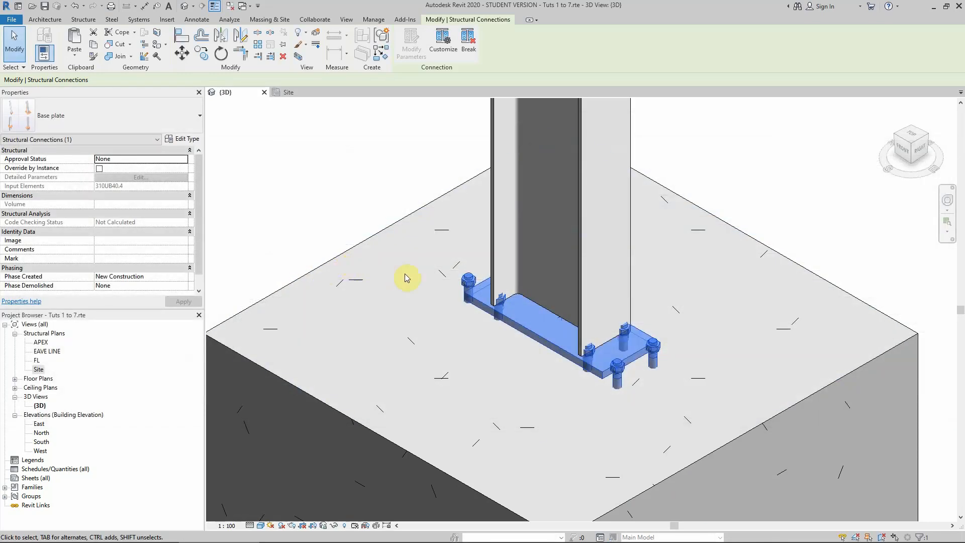
Step: Delete the base plate connection from the 310UB40.4 column
{"action": "left_click", "coordinate": [339, 209]}
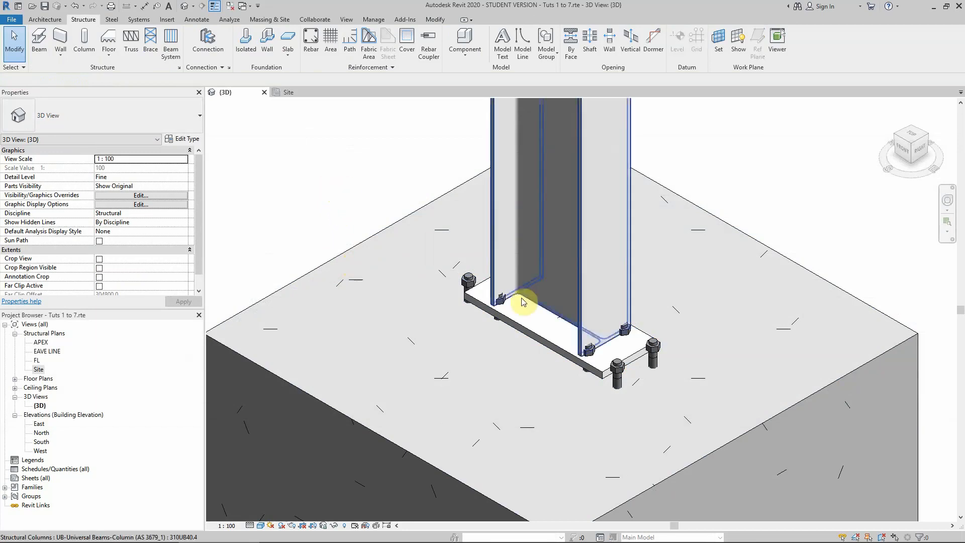
{"action": "left_click", "coordinate": [467, 278]}
{"action": "key", "text": "Delete"}
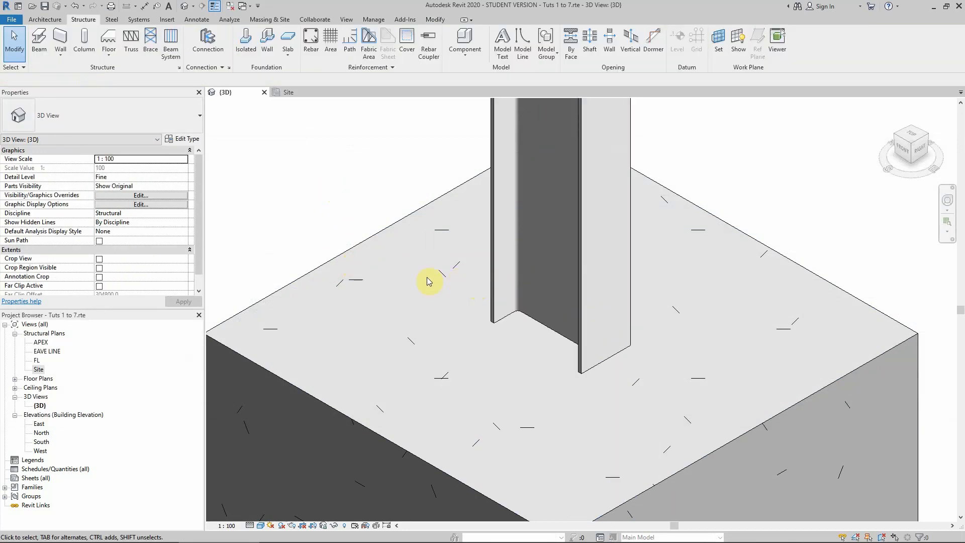
Step: Add a new structural connection to the base of the 310UB40.4 column
{"action": "left_click", "coordinate": [496, 228]}
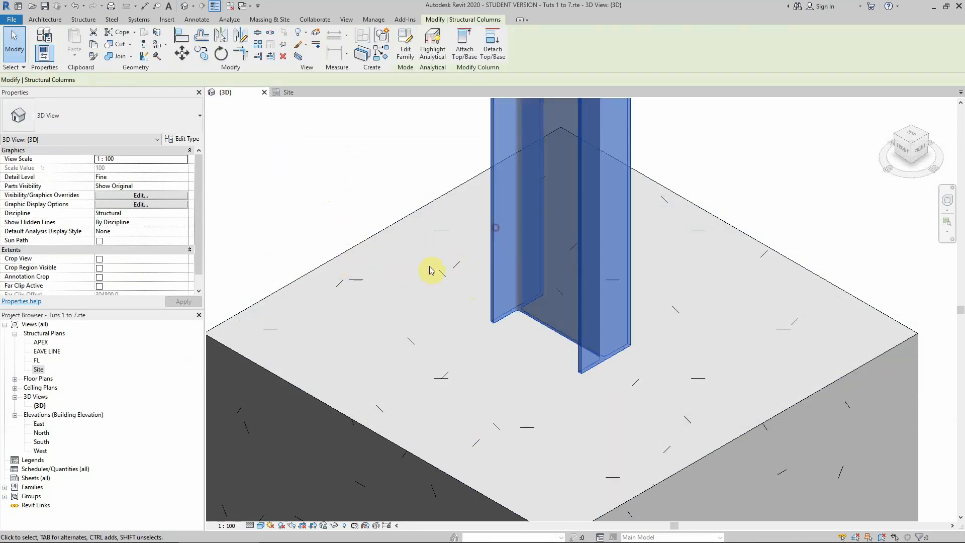
{"action": "left_click", "coordinate": [150, 122]}
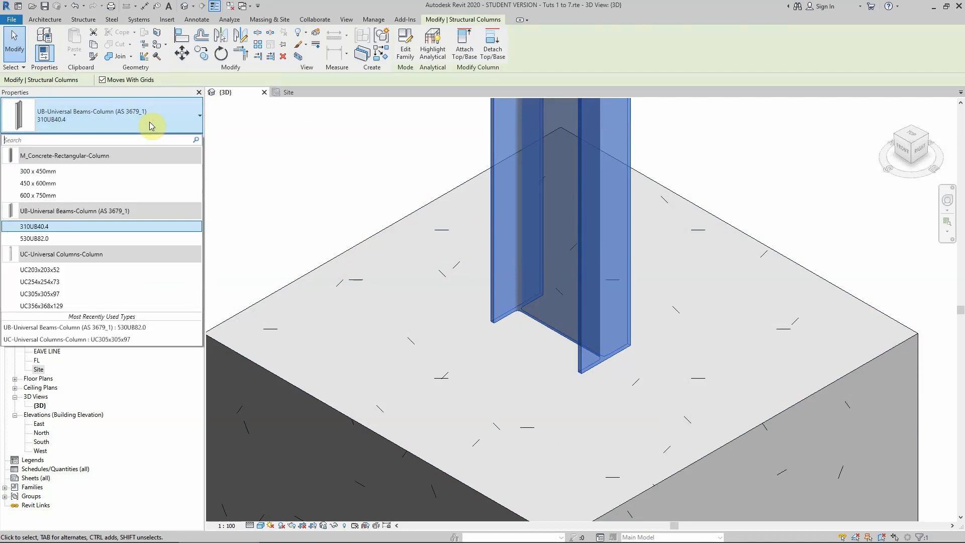
{"action": "left_click", "coordinate": [75, 226]}
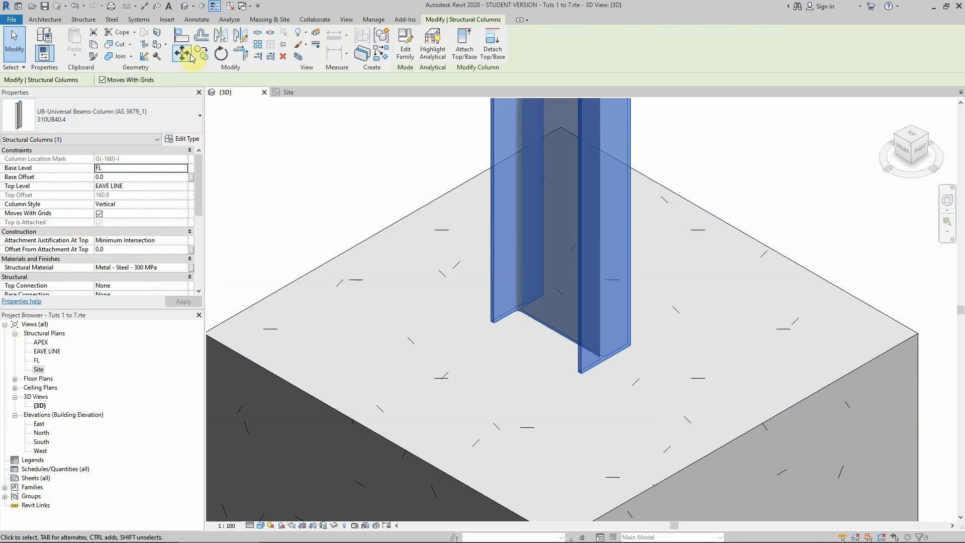
{"action": "left_click", "coordinate": [83, 20]}
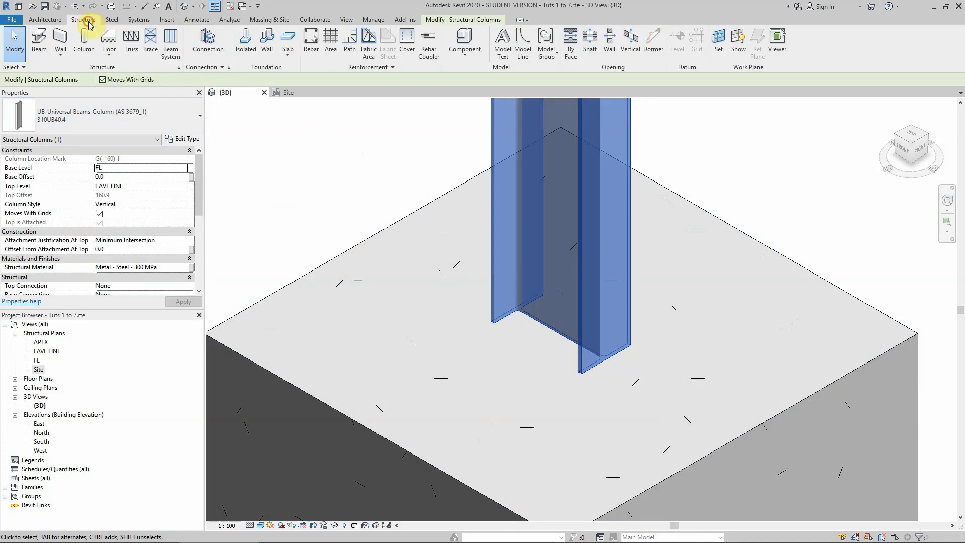
{"action": "left_click", "coordinate": [210, 48]}
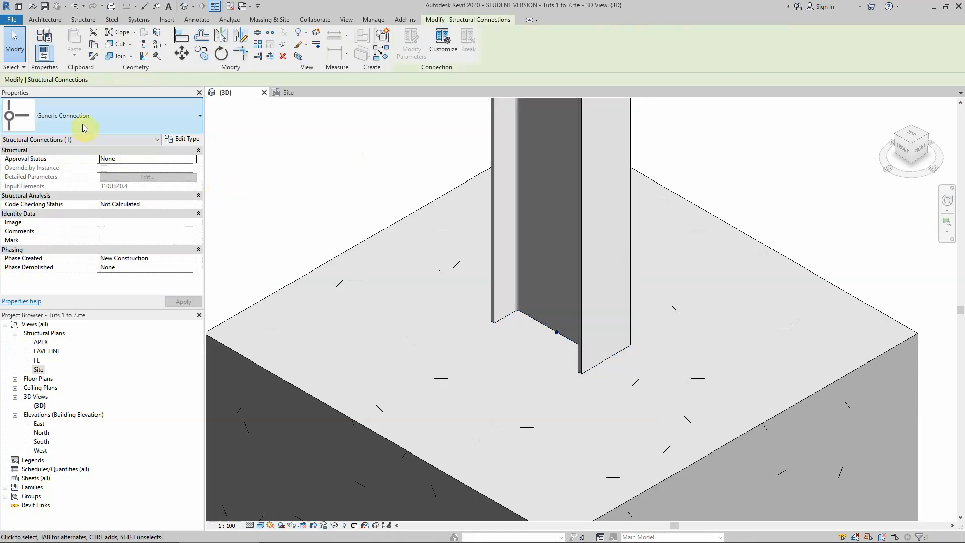
{"action": "left_click", "coordinate": [90, 121]}
{"action": "scroll", "coordinate": [99, 168], "scroll_direction": "up", "scroll_amount": 5}
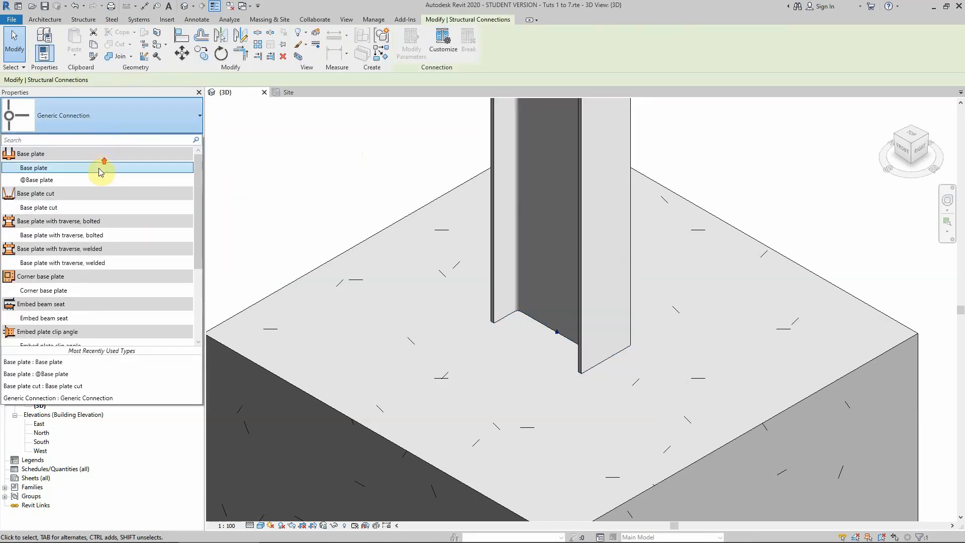
{"action": "left_click", "coordinate": [55, 168]}
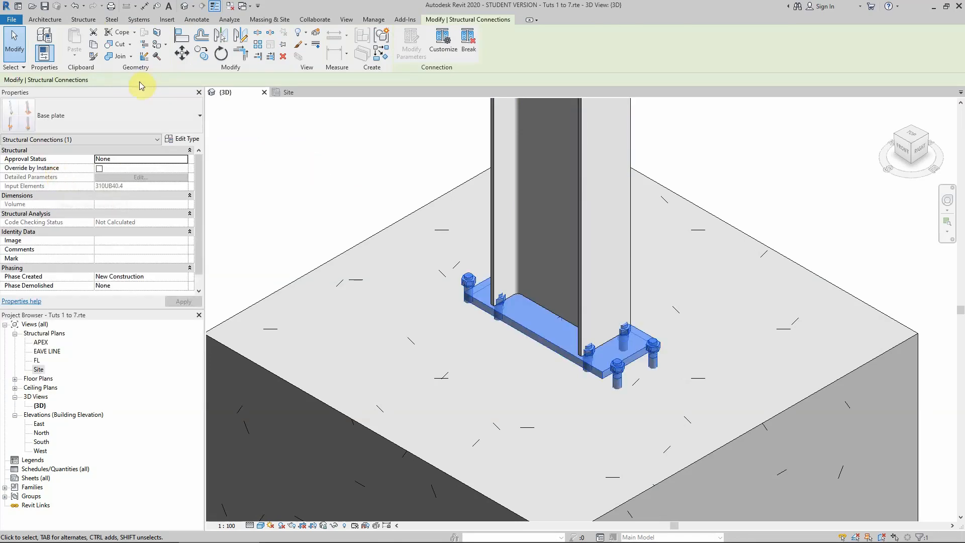
{"action": "left_click", "coordinate": [140, 108]}
{"action": "left_click", "coordinate": [54, 182]}
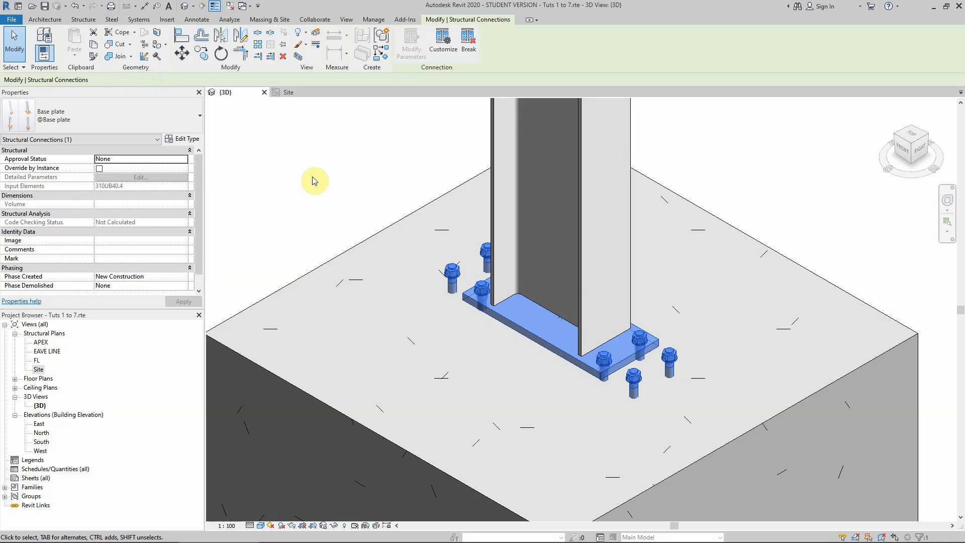
Step: Try the Base plate cut, Base plate with traverse, bolted and Corner base plate types on the 310UB40.4 column's connection
{"action": "left_click", "coordinate": [170, 117]}
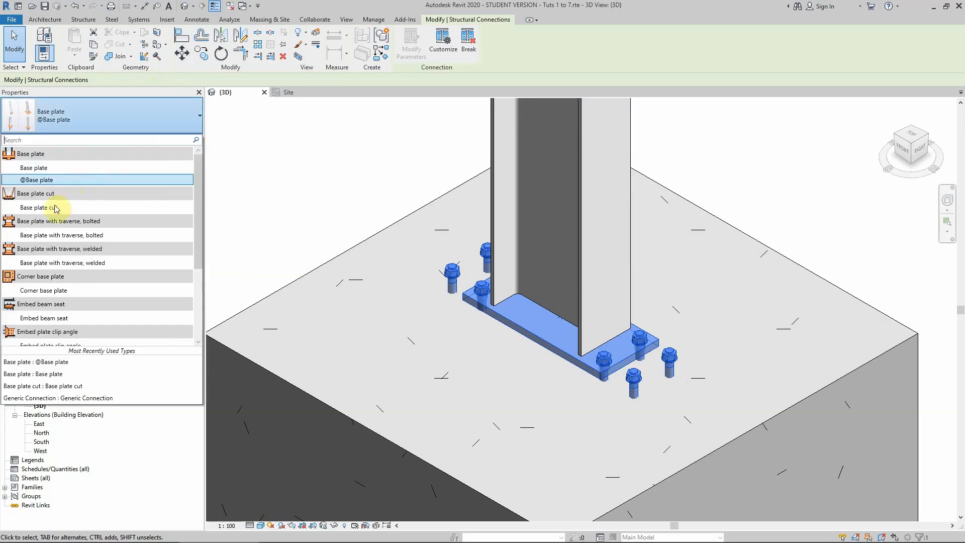
{"action": "left_click", "coordinate": [56, 208]}
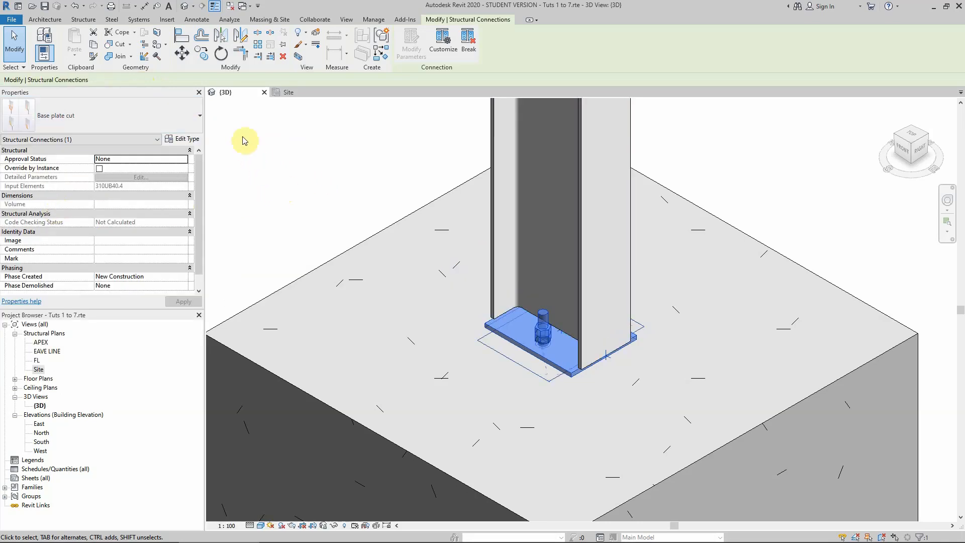
{"action": "left_click", "coordinate": [181, 118]}
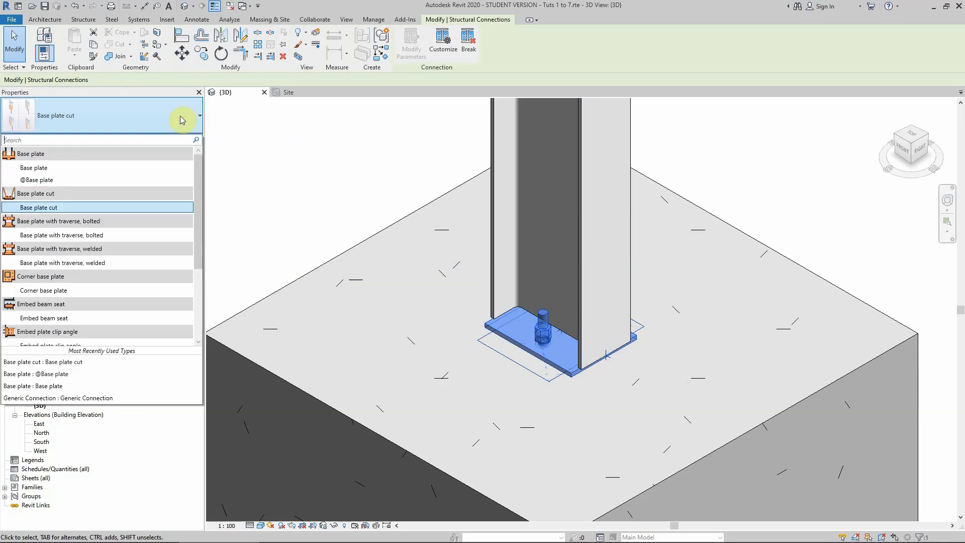
{"action": "left_click", "coordinate": [59, 235]}
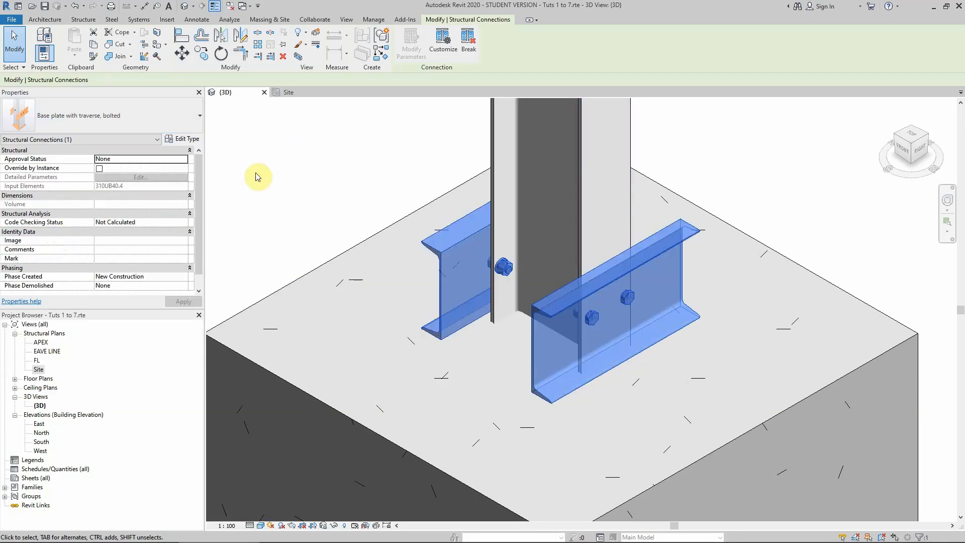
{"action": "left_click", "coordinate": [179, 118]}
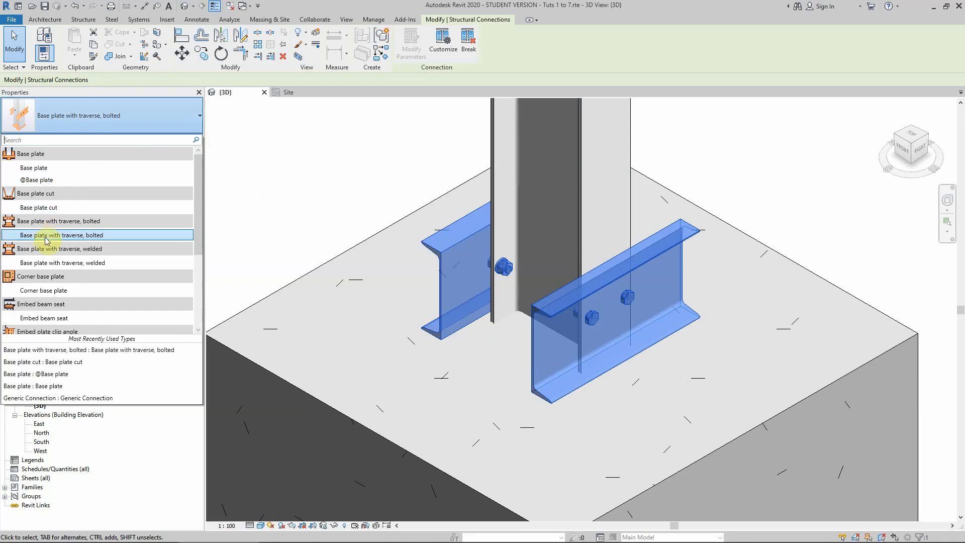
{"action": "left_click", "coordinate": [39, 290]}
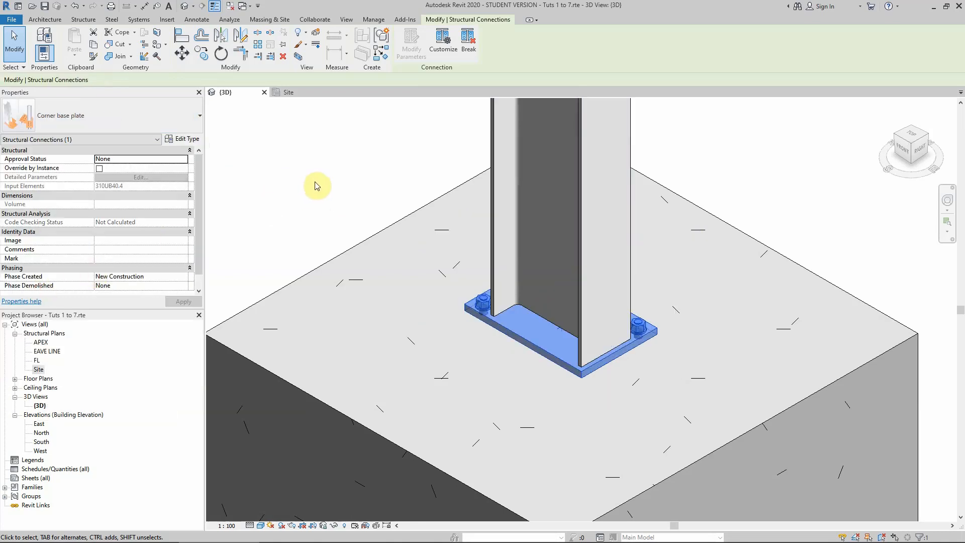
Step: Switch the 310UB40.4 column's connection back to the Base plate type
{"action": "left_click", "coordinate": [162, 121]}
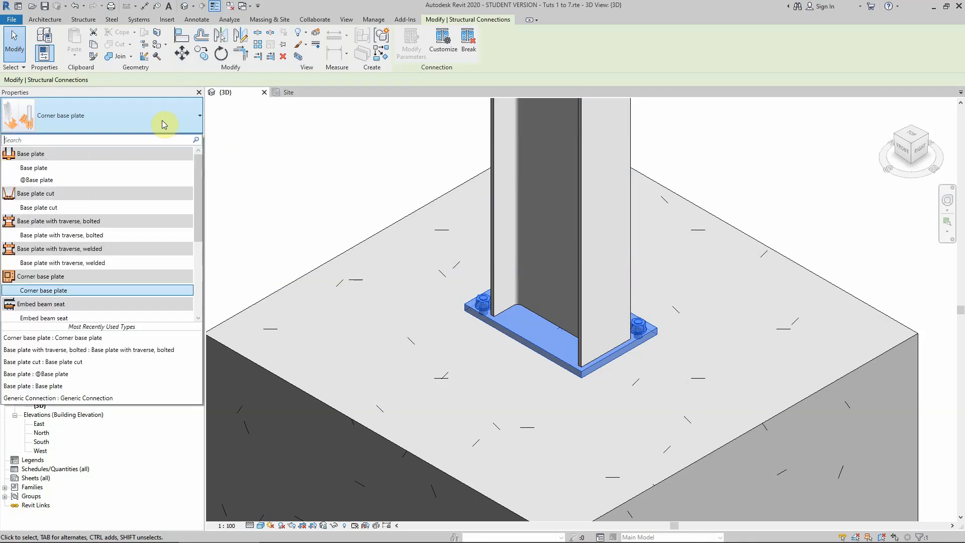
{"action": "left_click", "coordinate": [129, 168]}
{"action": "left_click", "coordinate": [365, 196]}
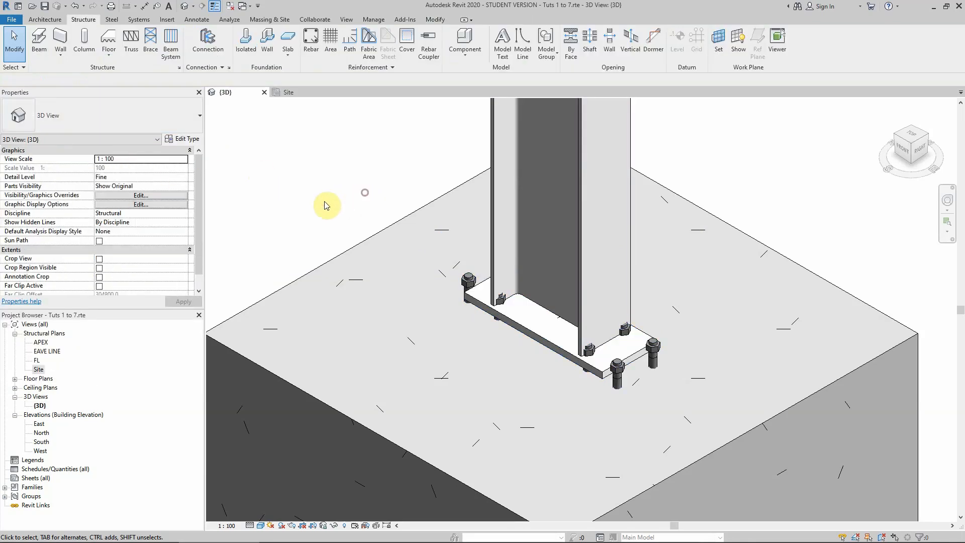
Step: Open the Base plate type's parameters for anchors parallel to the flange and view the connection preview from the top
{"action": "left_click", "coordinate": [462, 277]}
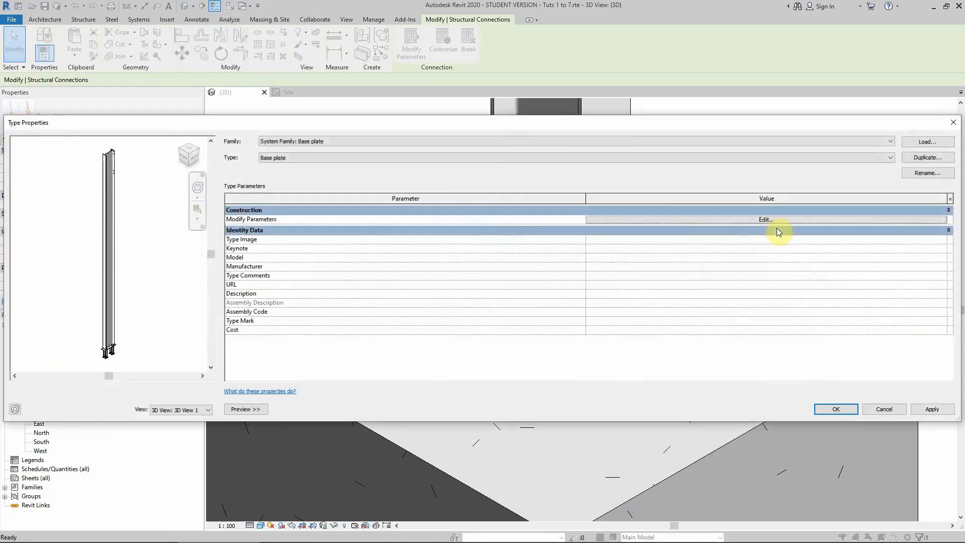
{"action": "left_click", "coordinate": [749, 220]}
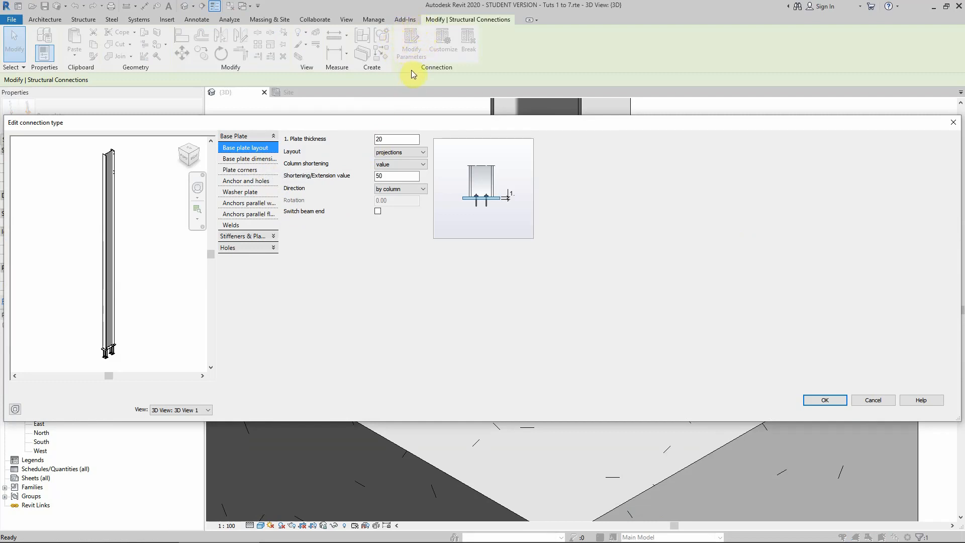
{"action": "left_click", "coordinate": [234, 160]}
{"action": "left_click", "coordinate": [239, 205]}
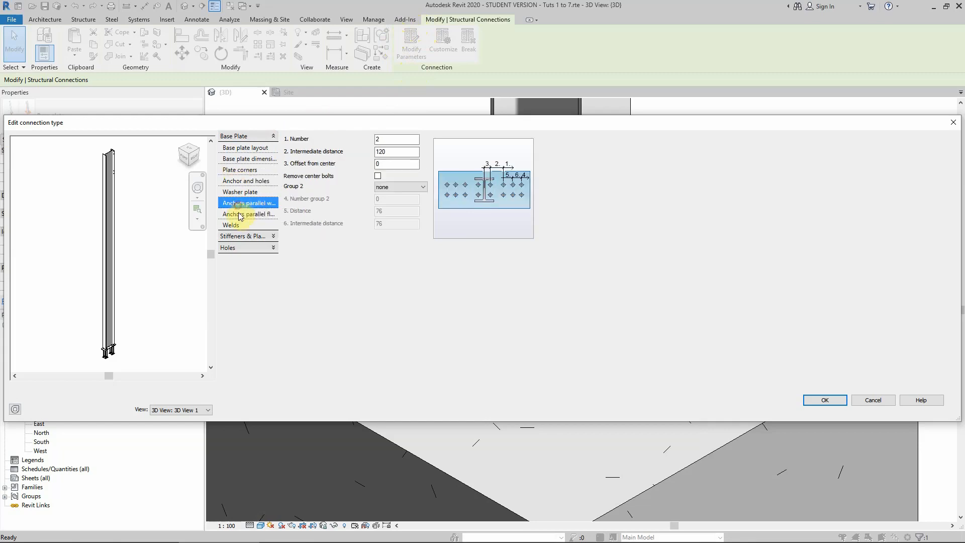
{"action": "left_click", "coordinate": [241, 216]}
{"action": "double_click", "coordinate": [391, 152]}
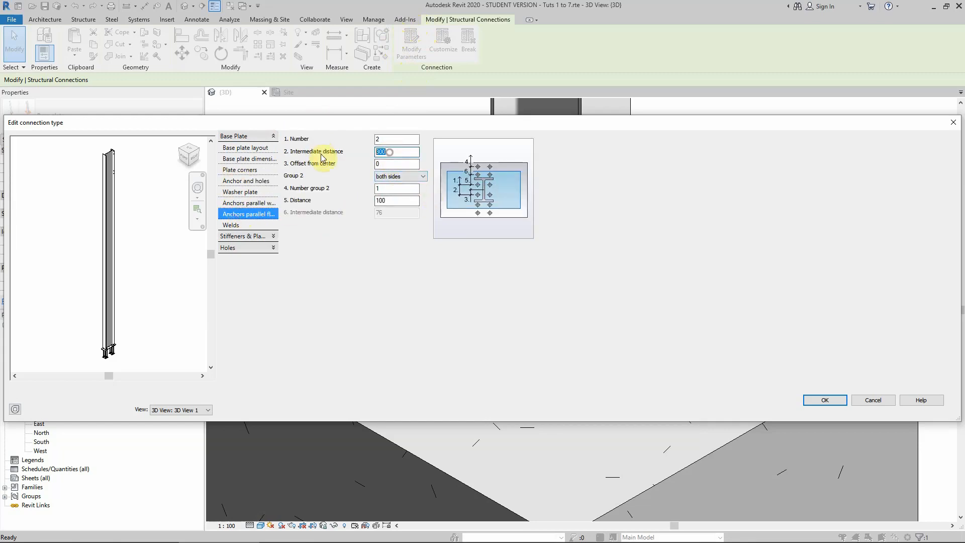
{"action": "left_click", "coordinate": [190, 148]}
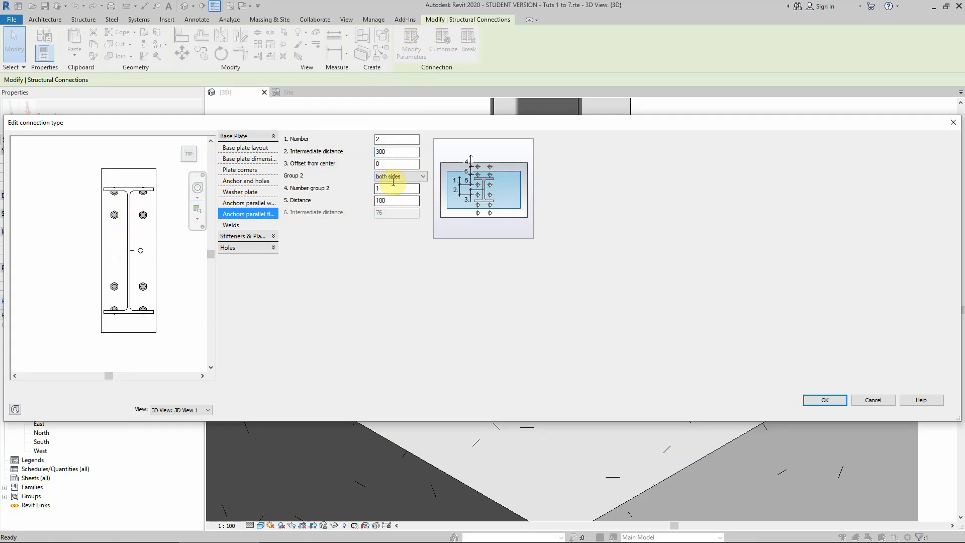
Step: Set the intermediate distance of the anchors parallel to the flange to 180 and apply it to the Base plate type
{"action": "left_click", "coordinate": [397, 151]}
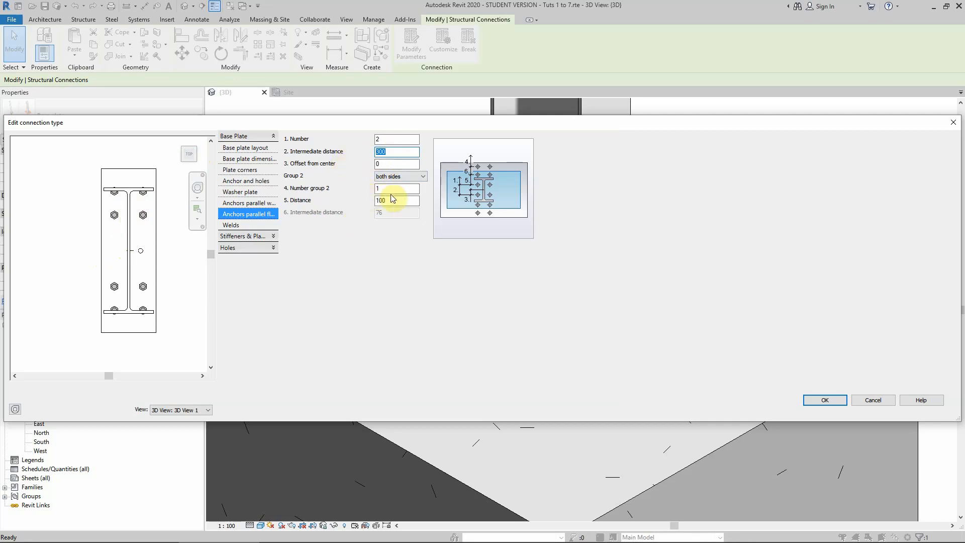
{"action": "left_click", "coordinate": [240, 204]}
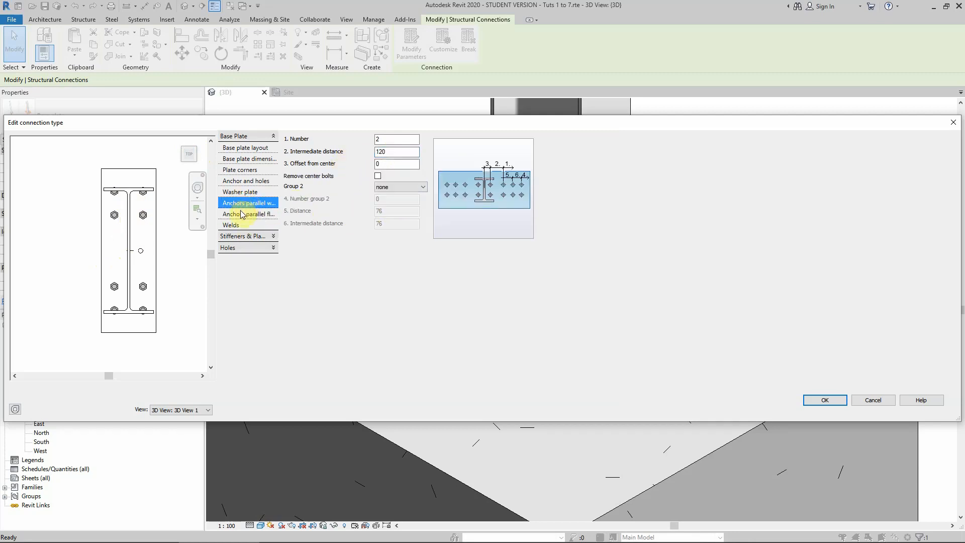
{"action": "left_click", "coordinate": [242, 214]}
{"action": "left_click", "coordinate": [388, 152]}
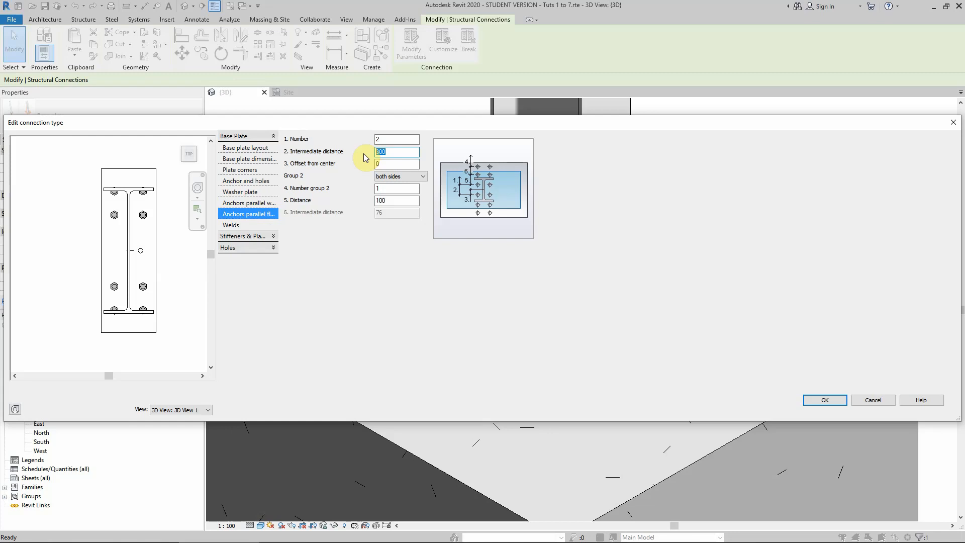
{"action": "type", "text": "30018"}
{"action": "left_click", "coordinate": [56, 234]}
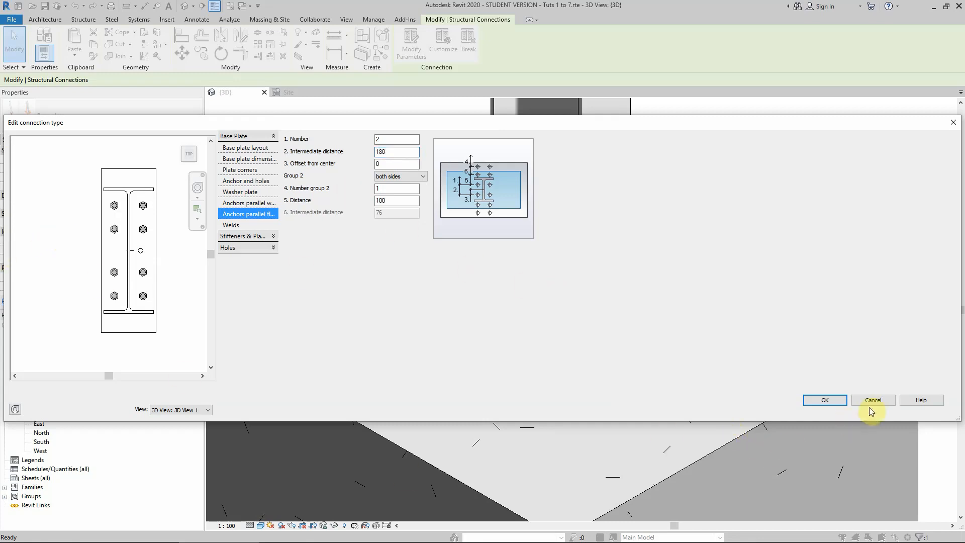
{"action": "left_click", "coordinate": [817, 404]}
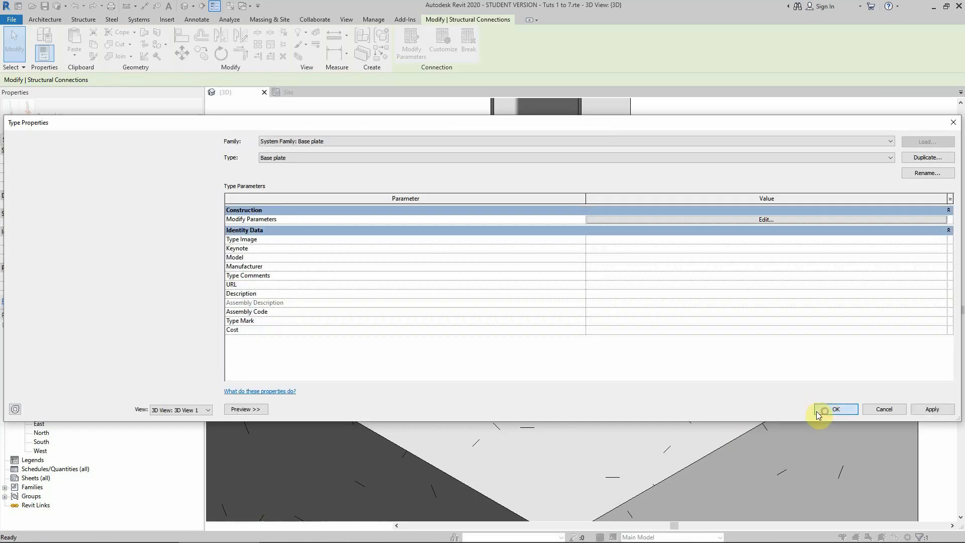
{"action": "left_click", "coordinate": [817, 409]}
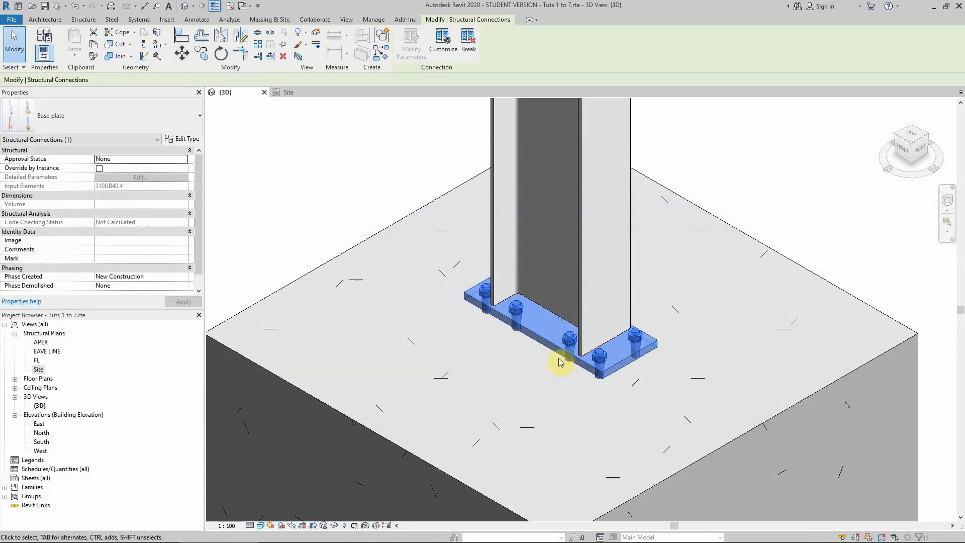
Step: Isolate the base plate connection with a selection box and examine its bolt layout around the column from above
{"action": "left_click", "coordinate": [906, 143]}
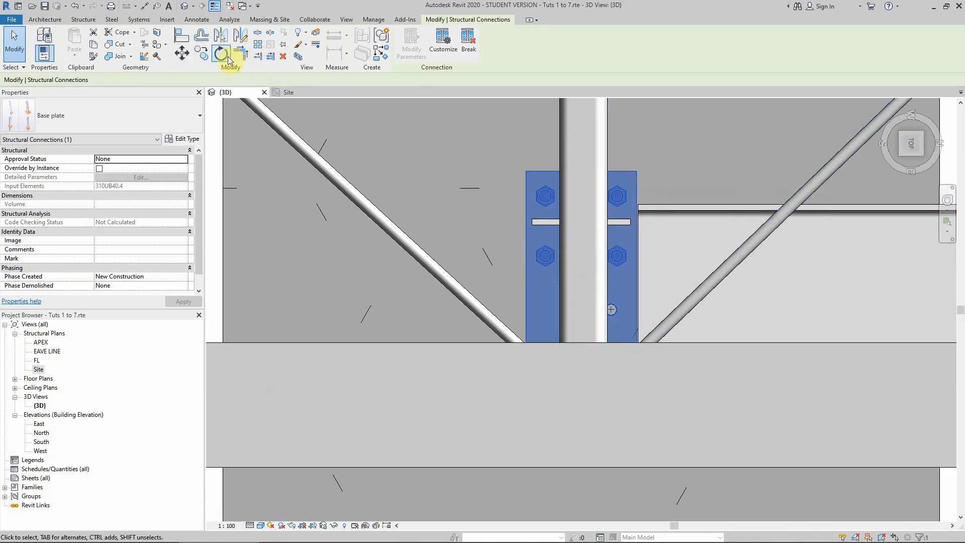
{"action": "left_click", "coordinate": [299, 56]}
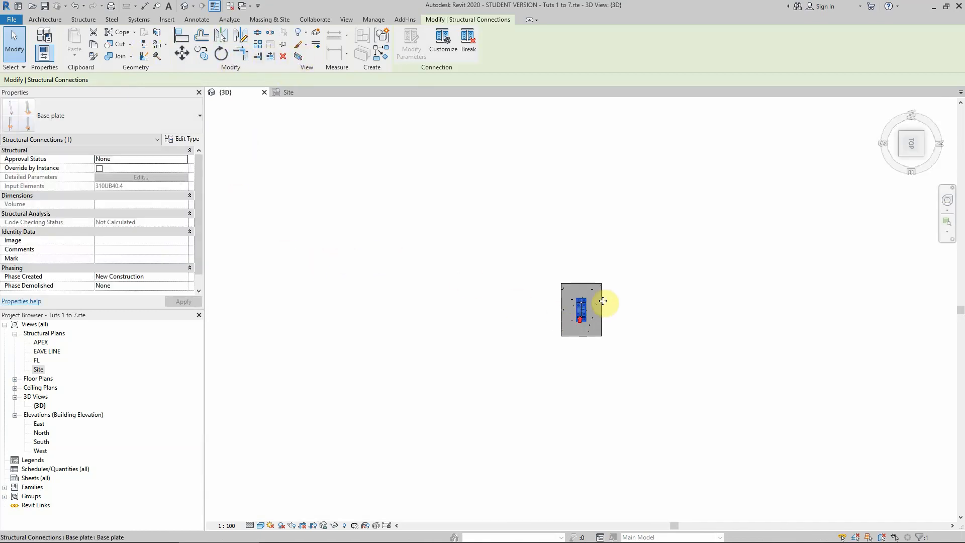
{"action": "scroll", "coordinate": [603, 302], "scroll_direction": "up", "scroll_amount": 5}
{"action": "scroll", "coordinate": [504, 349], "scroll_direction": "up", "scroll_amount": 2}
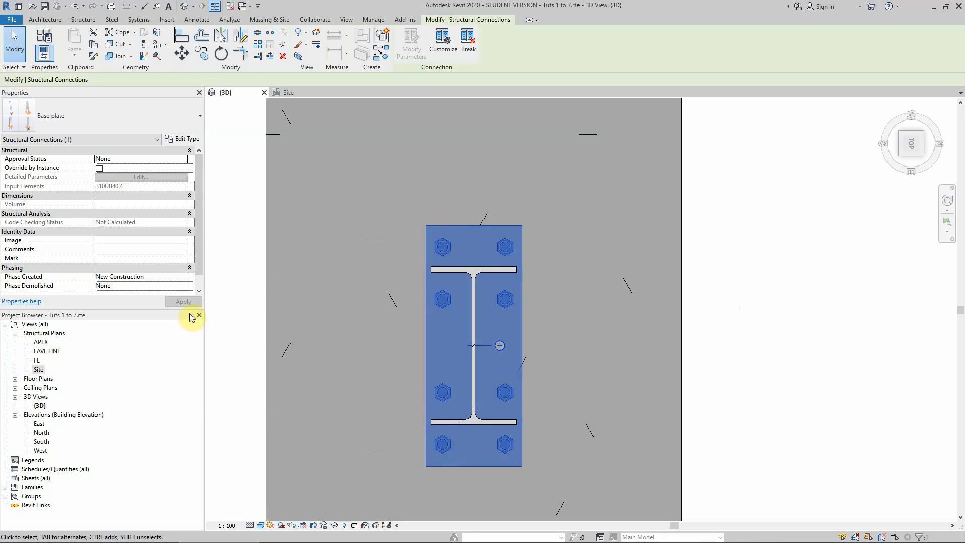
{"action": "left_click", "coordinate": [788, 225]}
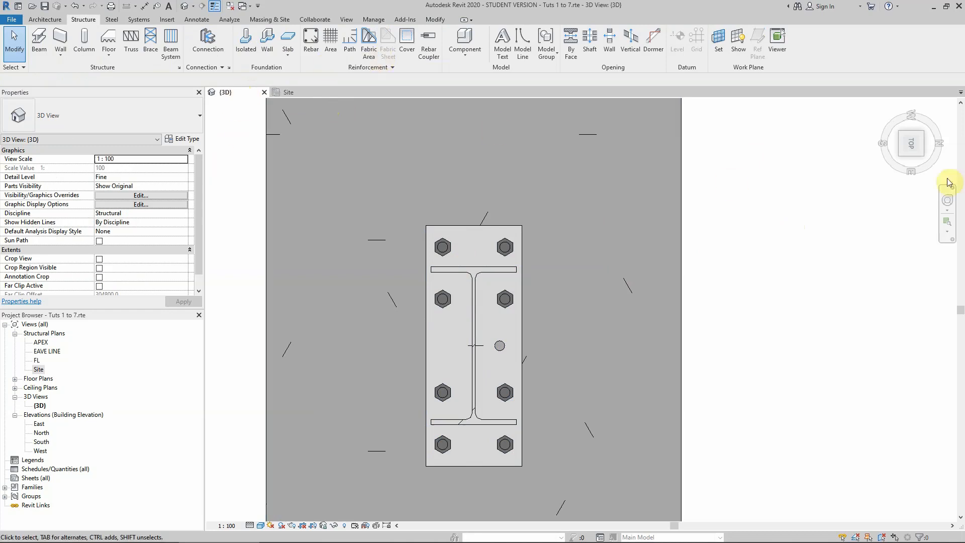
Step: Propagate the revised base plate connection from the 310UB40.4 column to the matching columns
{"action": "left_click", "coordinate": [923, 155]}
{"action": "scroll", "coordinate": [103, 271], "scroll_direction": "down", "scroll_amount": 4}
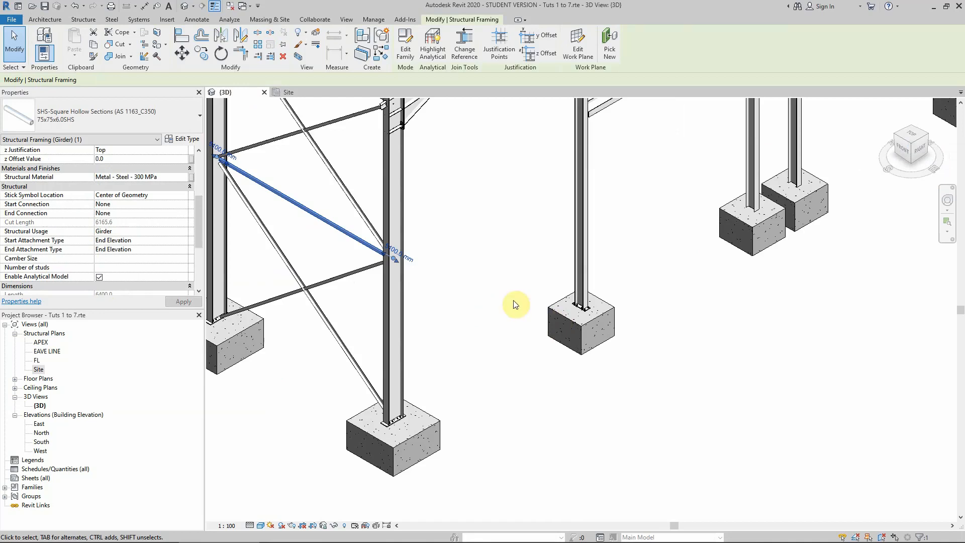
{"action": "scroll", "coordinate": [606, 295], "scroll_direction": "up", "scroll_amount": 5}
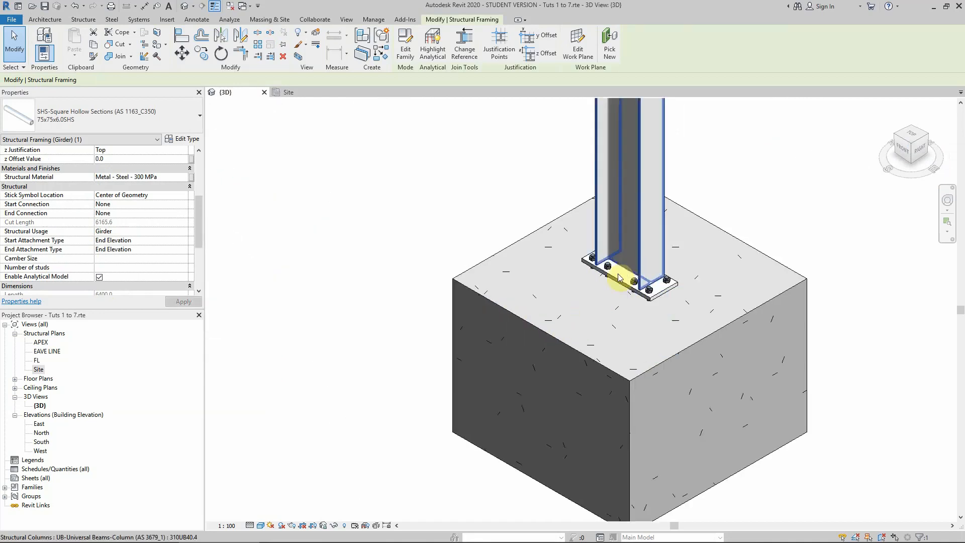
{"action": "left_click", "coordinate": [607, 296]}
{"action": "right_click", "coordinate": [606, 320]}
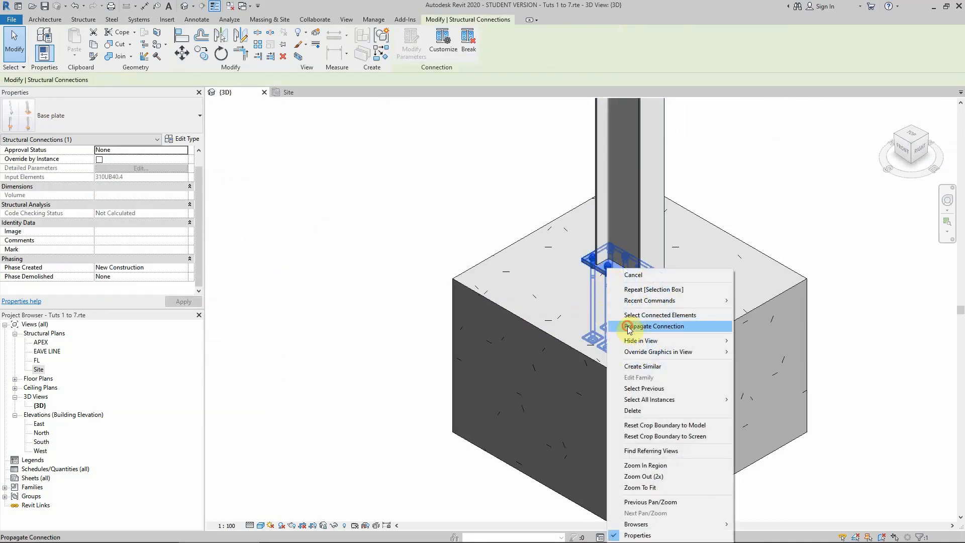
{"action": "left_click", "coordinate": [608, 327]}
{"action": "left_click", "coordinate": [512, 308]}
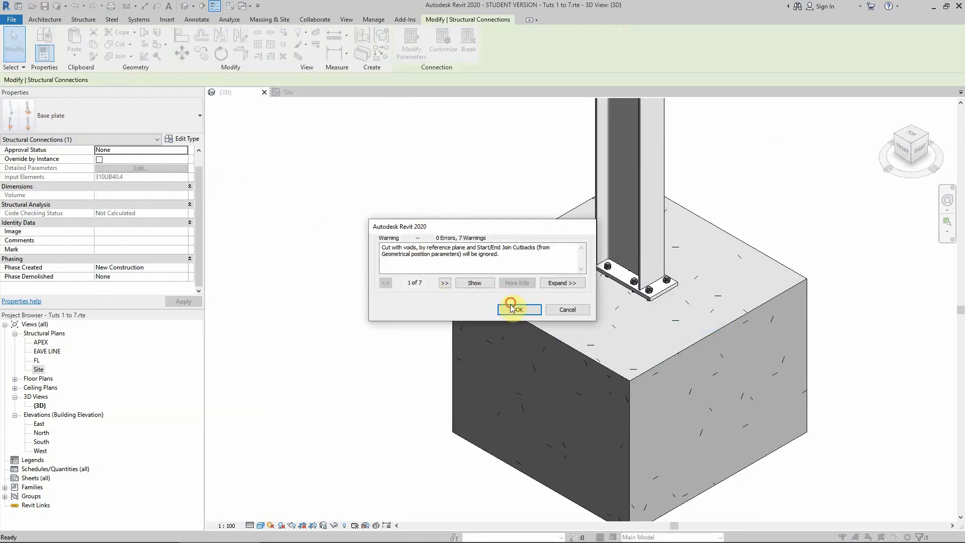
Step: Review the base plates at the footings of the end-wall and main columns and the roof bracing connection on the rafter
{"action": "scroll", "coordinate": [448, 228], "scroll_direction": "down", "scroll_amount": 5}
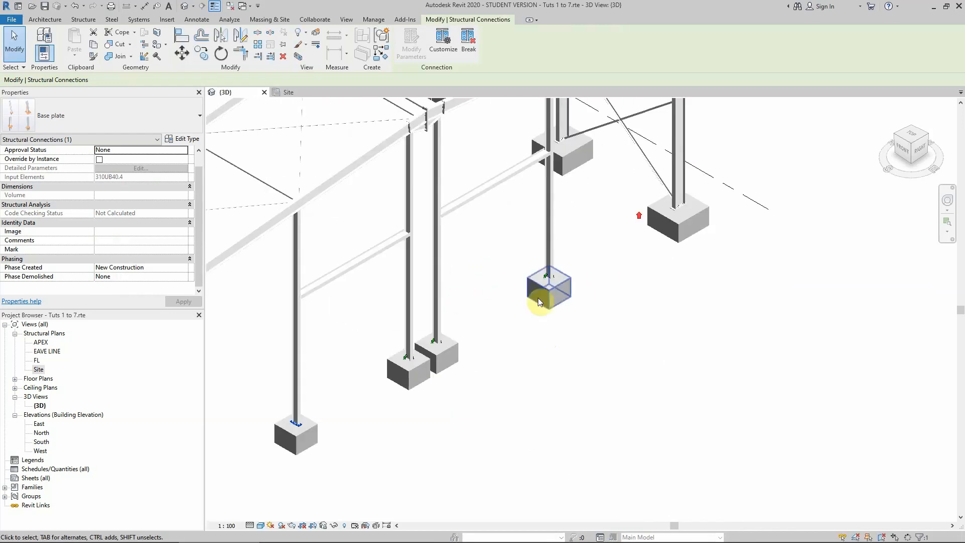
{"action": "left_click", "coordinate": [497, 297]}
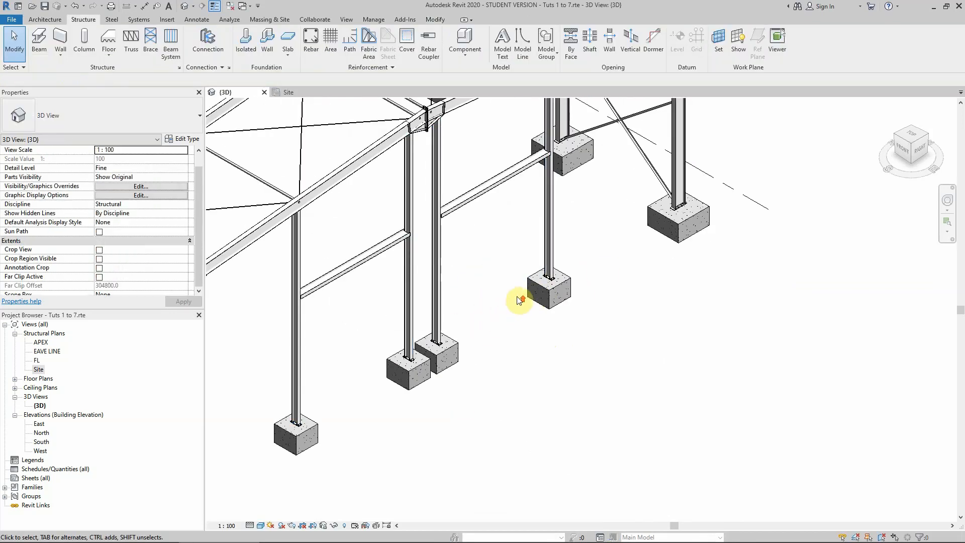
{"action": "scroll", "coordinate": [518, 297], "scroll_direction": "up", "scroll_amount": 3}
{"action": "scroll", "coordinate": [559, 360], "scroll_direction": "down", "scroll_amount": 5}
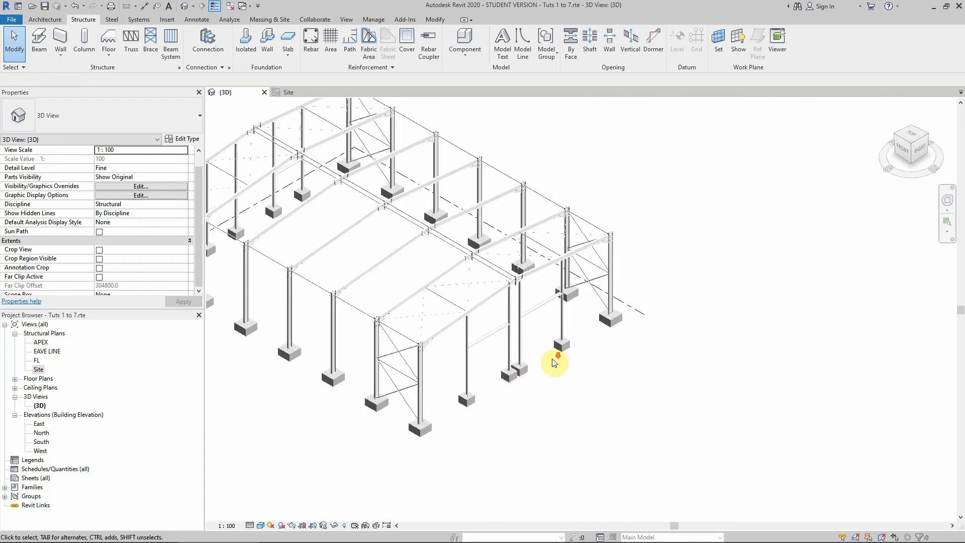
{"action": "scroll", "coordinate": [371, 278], "scroll_direction": "up", "scroll_amount": 10}
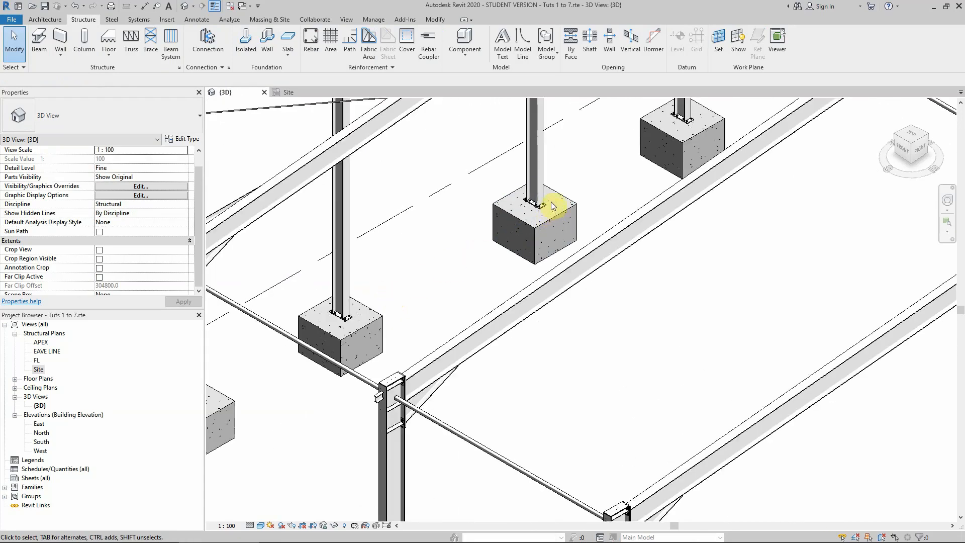
{"action": "scroll", "coordinate": [464, 243], "scroll_direction": "down", "scroll_amount": 10}
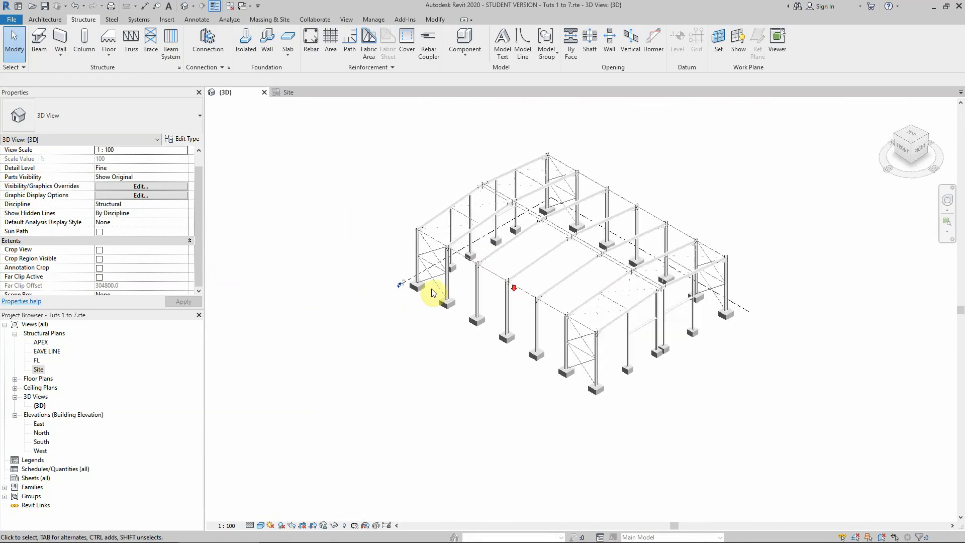
{"action": "scroll", "coordinate": [660, 260], "scroll_direction": "up", "scroll_amount": 3}
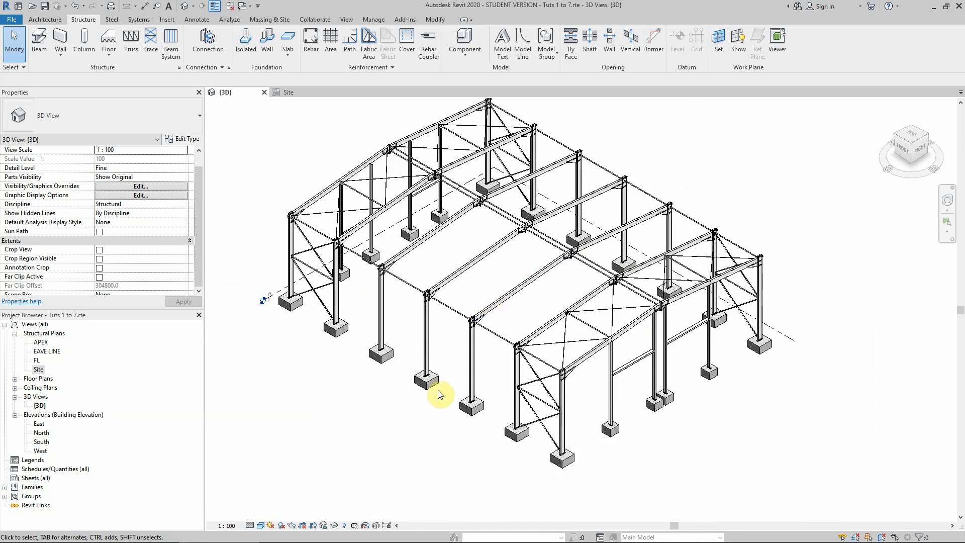
{"action": "scroll", "coordinate": [336, 328], "scroll_direction": "up", "scroll_amount": 4}
{"action": "left_click", "coordinate": [335, 324]}
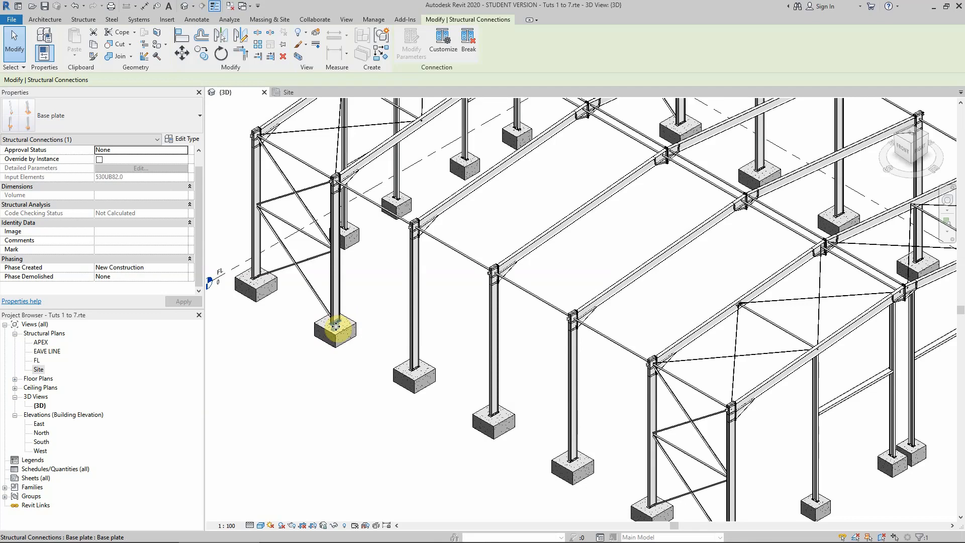
{"action": "left_click", "coordinate": [501, 199]}
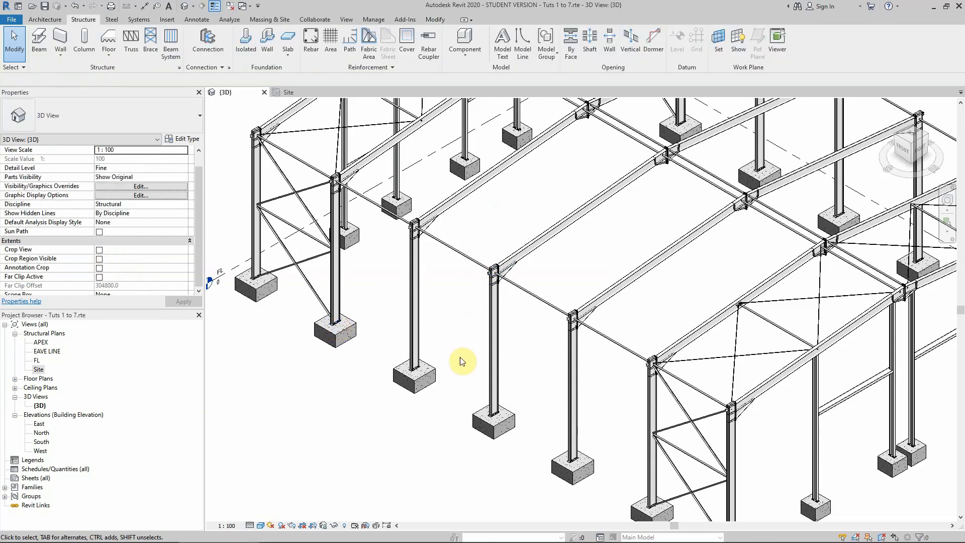
{"action": "scroll", "coordinate": [437, 302], "scroll_direction": "down", "scroll_amount": 2}
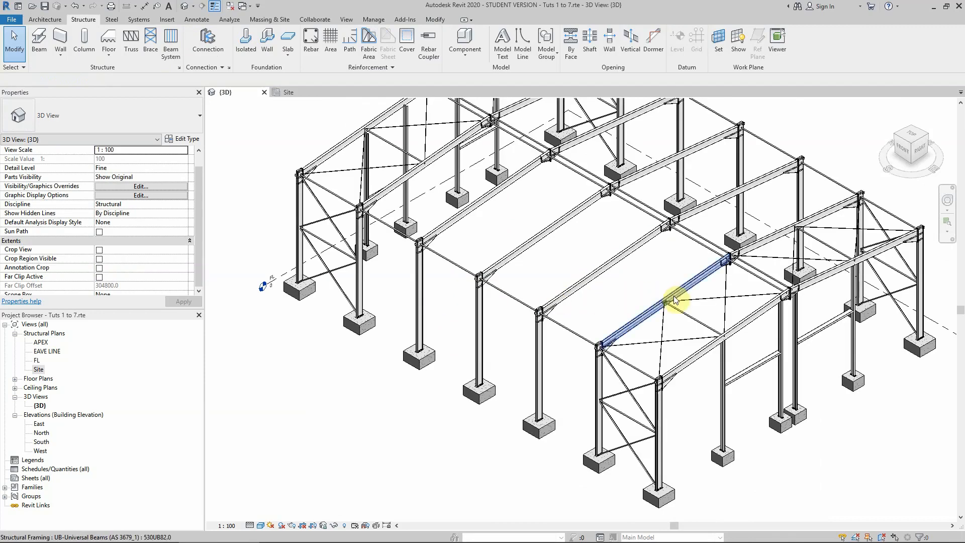
{"action": "scroll", "coordinate": [671, 309], "scroll_direction": "up", "scroll_amount": 2}
{"action": "scroll", "coordinate": [668, 308], "scroll_direction": "up", "scroll_amount": 5}
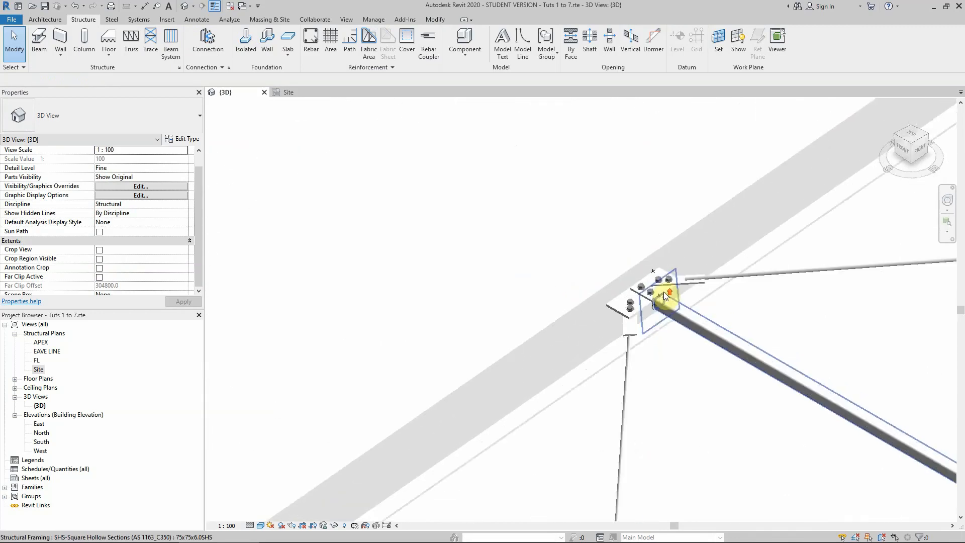
{"action": "scroll", "coordinate": [677, 230], "scroll_direction": "down", "scroll_amount": 8}
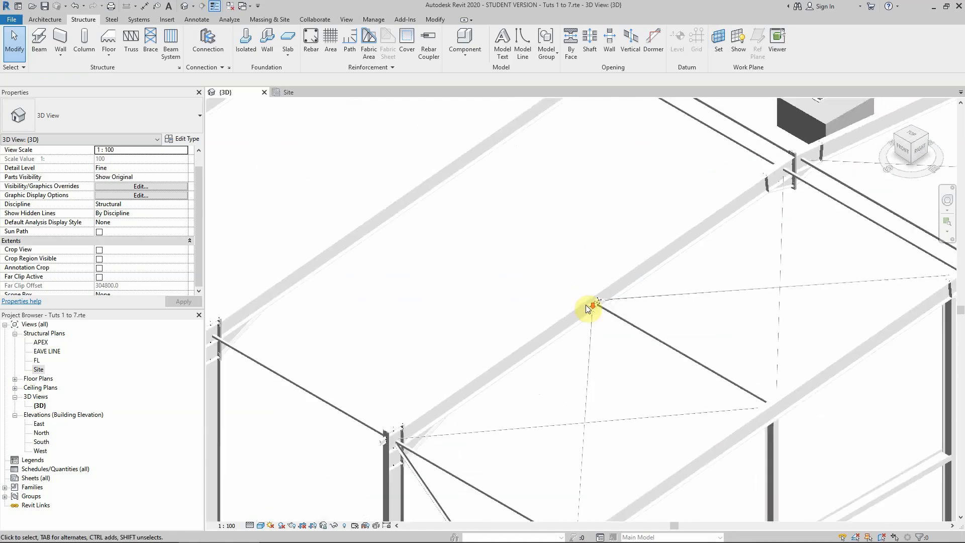
{"action": "scroll", "coordinate": [573, 287], "scroll_direction": "up", "scroll_amount": 1}
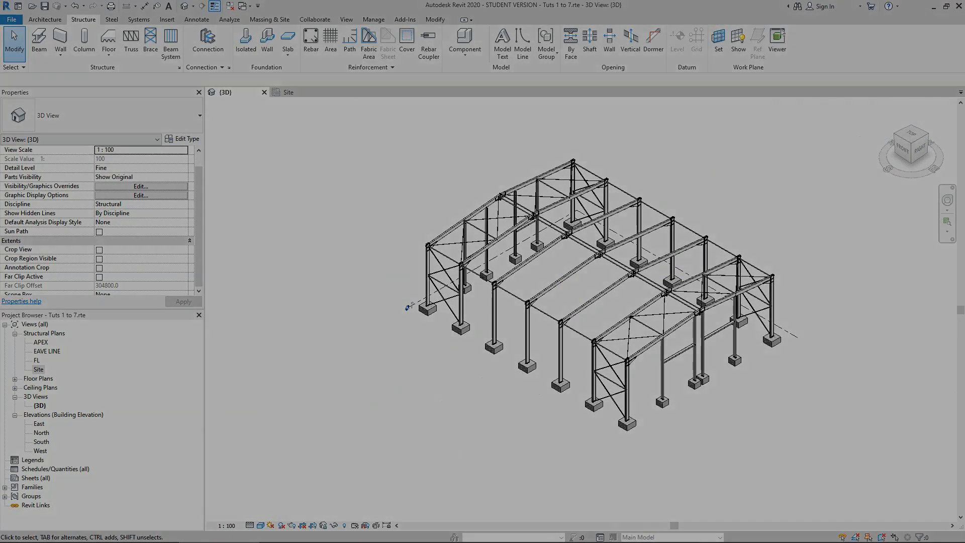